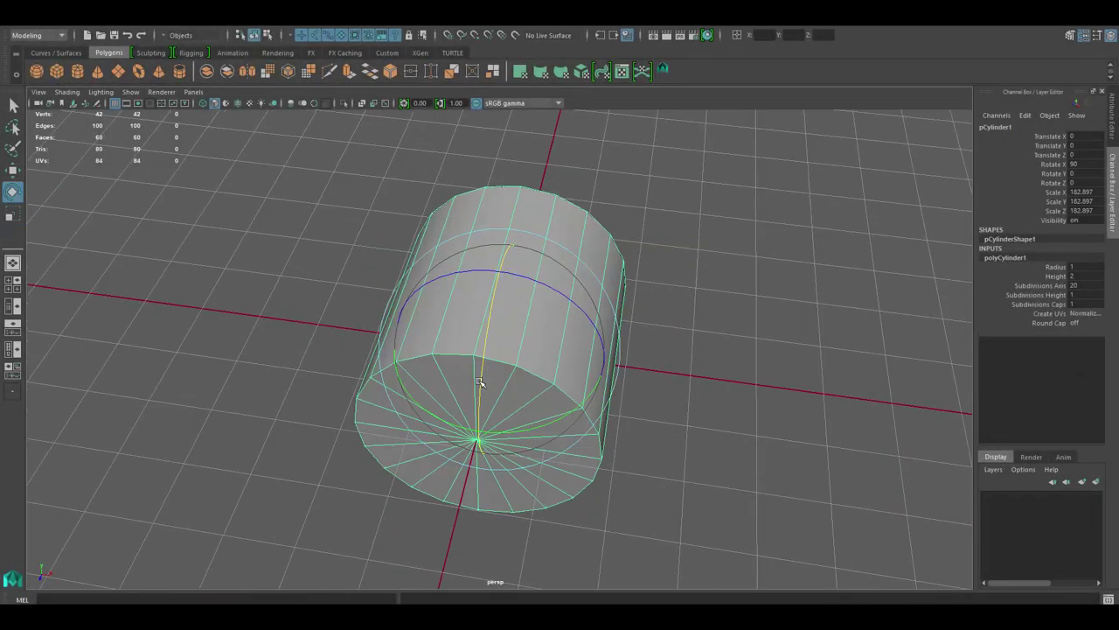
Duplicate the cylinder and delete its cap and lower-half faces, leaving an open arch
{"action": "mouse_move", "coordinate": [479, 382]}
{"action": "left_mouse_down", "text": "alt"}
{"action": "mouse_move", "coordinate": [679, 358]}
{"action": "mouse_move", "coordinate": [742, 320]}
{"action": "mouse_move", "coordinate": [607, 344]}
{"action": "left_mouse_up", "text": "alt"}
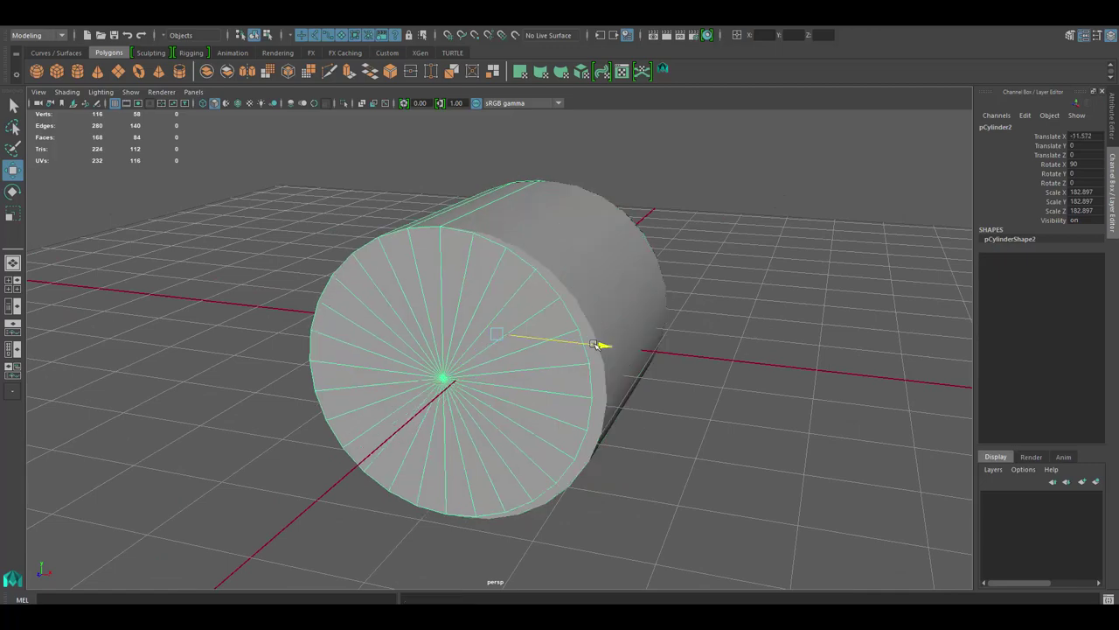
{"action": "key", "text": "ctrl+d"}
{"action": "mouse_move", "coordinate": [600, 280]}
{"action": "left_mouse_down", "text": "alt"}
{"action": "mouse_move", "coordinate": [505, 303]}
{"action": "mouse_move", "coordinate": [551, 289]}
{"action": "mouse_move", "coordinate": [566, 241]}
{"action": "left_mouse_up", "text": "alt"}
{"action": "left_click", "coordinate": [505, 304]}
{"action": "key", "text": "Delete"}
{"action": "mouse_move", "coordinate": [492, 335]}
{"action": "left_mouse_down", "text": "alt"}
{"action": "mouse_move", "coordinate": [595, 350]}
{"action": "mouse_move", "coordinate": [598, 335]}
{"action": "left_mouse_up", "text": "alt"}
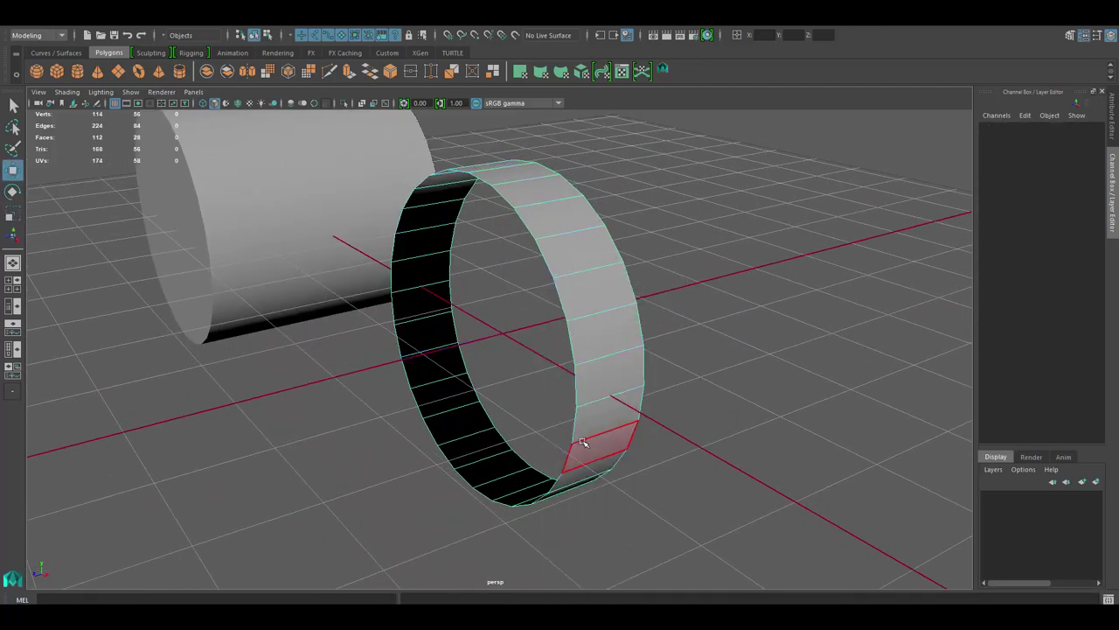
{"action": "mouse_move", "coordinate": [522, 440]}
{"action": "left_mouse_down", "text": "alt"}
{"action": "mouse_move", "coordinate": [327, 388]}
{"action": "mouse_move", "coordinate": [425, 440]}
{"action": "mouse_move", "coordinate": [544, 300]}
{"action": "mouse_move", "coordinate": [533, 293]}
{"action": "mouse_move", "coordinate": [570, 250]}
{"action": "mouse_move", "coordinate": [582, 305]}
{"action": "left_mouse_up", "text": "alt"}
{"action": "key", "text": "Delete"}
Cut an edge loop across the arch and extrude its end faces into legs
{"action": "right_click_drag", "start_coordinate": [581, 305], "coordinate": [582, 297], "text": "shift"}
{"action": "left_click", "coordinate": [576, 294]}
{"action": "left_click_drag", "start_coordinate": [577, 294], "coordinate": [357, 295], "text": "alt"}
{"action": "key", "text": "q"}
{"action": "left_click", "coordinate": [333, 341]}
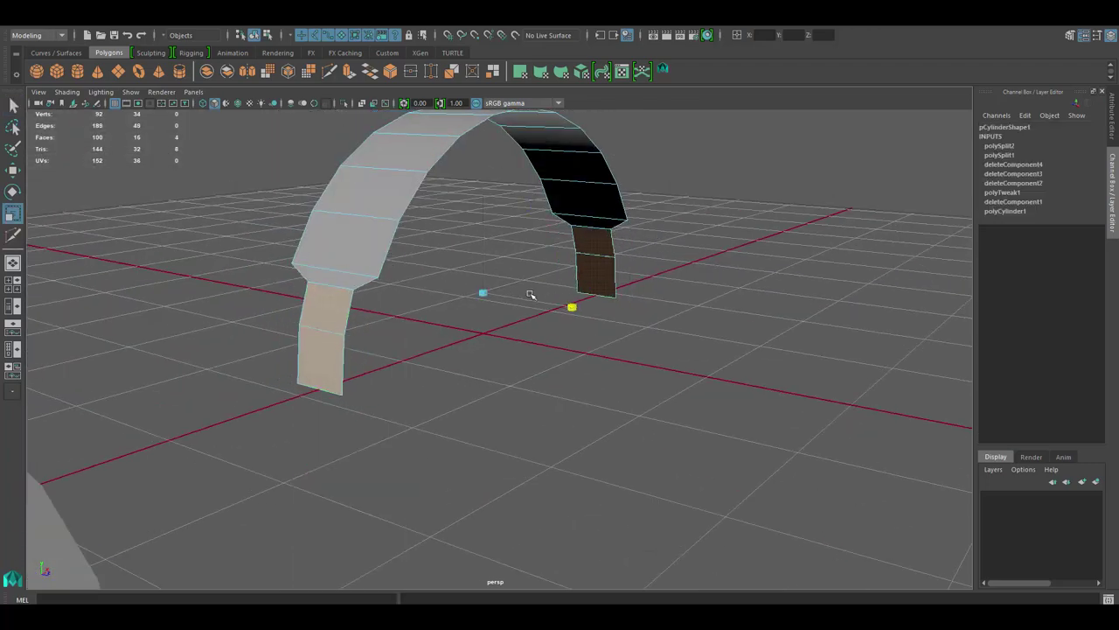
{"action": "mouse_move", "coordinate": [530, 295]}
{"action": "left_mouse_down", "text": "alt"}
{"action": "mouse_move", "coordinate": [669, 395]}
{"action": "mouse_move", "coordinate": [630, 320]}
{"action": "left_mouse_up", "text": "alt"}
{"action": "key", "text": "ctrl+e"}
Set the leg extrude depth and adjust the right leg's faces so both legs hang evenly
{"action": "left_click_drag", "start_coordinate": [624, 370], "coordinate": [579, 330], "text": "alt"}
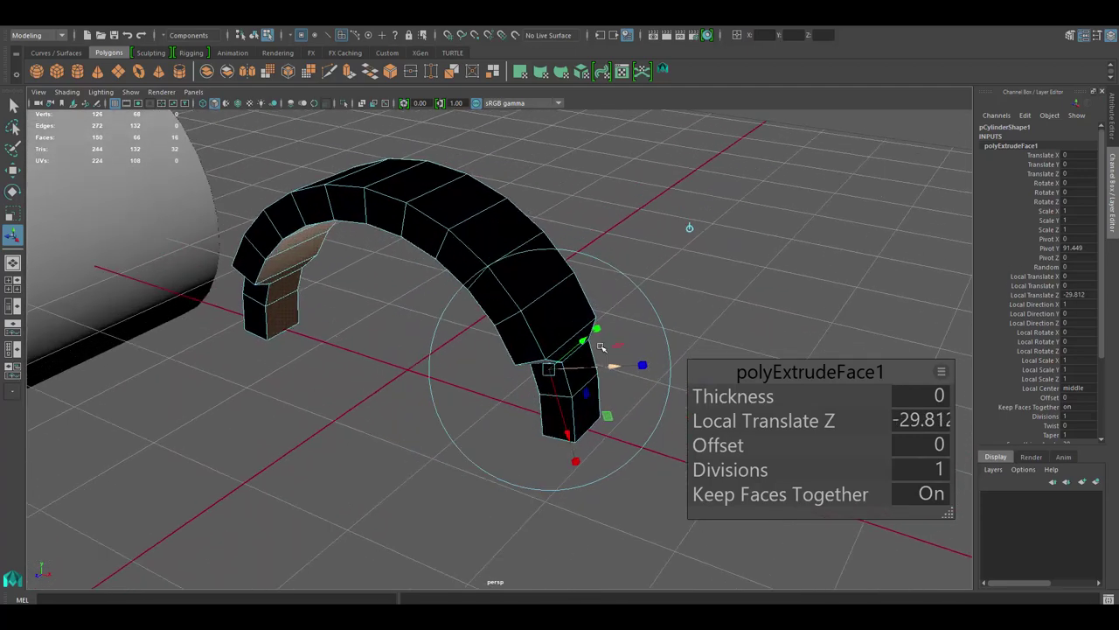
{"action": "left_click_drag", "start_coordinate": [612, 365], "coordinate": [512, 270], "text": "alt"}
{"action": "right_click_drag", "start_coordinate": [513, 269], "coordinate": [499, 234]}
{"action": "mouse_move", "coordinate": [499, 234]}
{"action": "left_mouse_down", "text": "alt"}
{"action": "mouse_move", "coordinate": [612, 400]}
{"action": "mouse_move", "coordinate": [664, 367]}
{"action": "left_mouse_up", "text": "alt"}
{"action": "left_click_drag", "start_coordinate": [676, 382], "coordinate": [559, 321]}
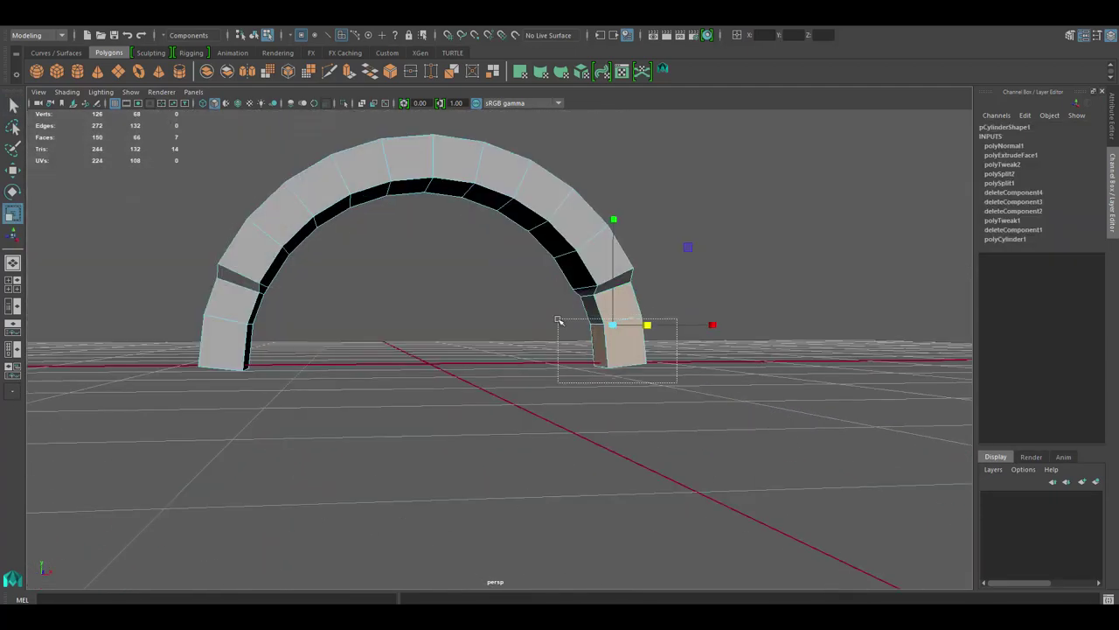
{"action": "mouse_move", "coordinate": [415, 342]}
{"action": "left_mouse_down", "text": "alt"}
{"action": "mouse_move", "coordinate": [457, 345]}
{"action": "mouse_move", "coordinate": [309, 327]}
{"action": "mouse_move", "coordinate": [529, 334]}
{"action": "mouse_move", "coordinate": [505, 324]}
{"action": "left_mouse_up", "text": "alt"}
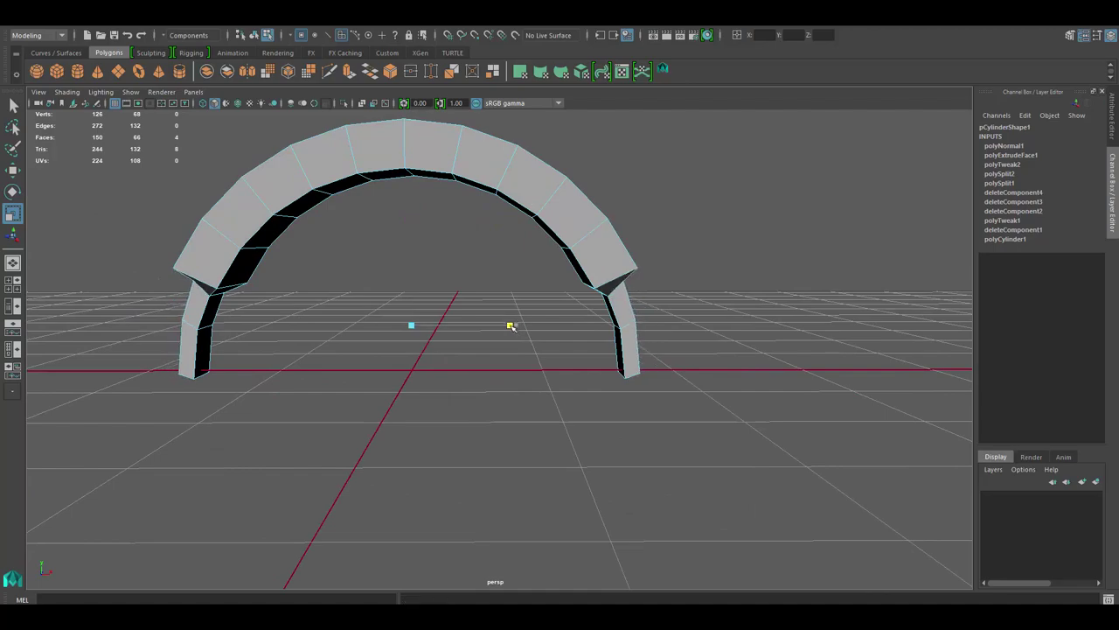
Return to object mode and select the large cylinder for scaling
{"action": "left_click_drag", "start_coordinate": [410, 220], "coordinate": [524, 266], "text": "alt"}
{"action": "right_click_drag", "start_coordinate": [524, 267], "coordinate": [577, 254]}
{"action": "left_click", "coordinate": [575, 300]}
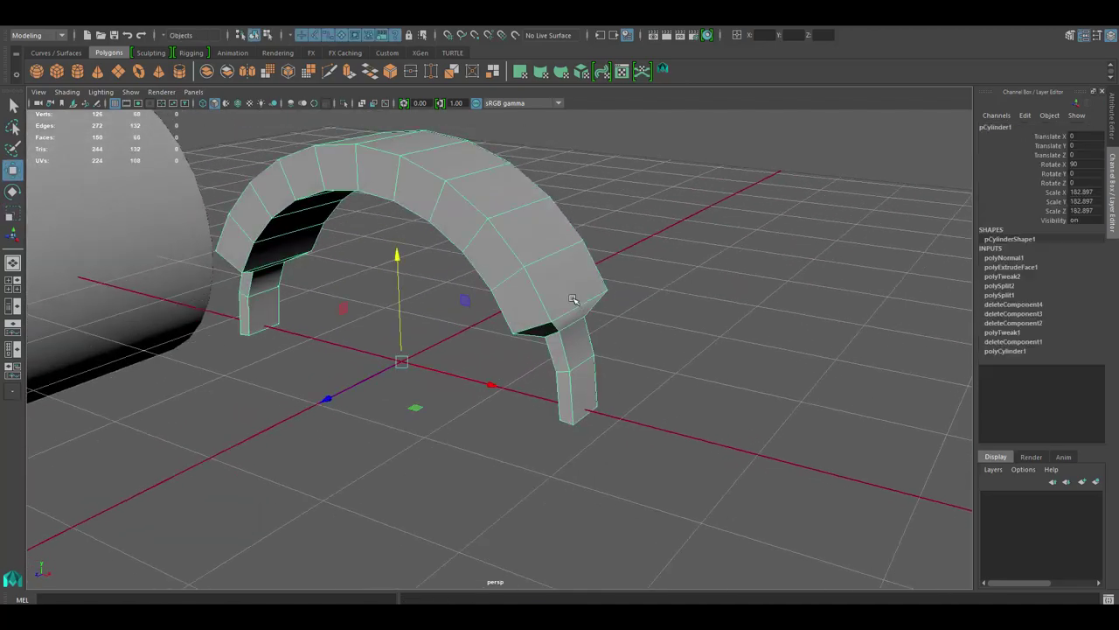
{"action": "mouse_move", "coordinate": [512, 320]}
{"action": "left_mouse_down", "text": "alt"}
{"action": "mouse_move", "coordinate": [306, 332]}
{"action": "mouse_move", "coordinate": [644, 320]}
{"action": "mouse_move", "coordinate": [525, 325]}
{"action": "mouse_move", "coordinate": [542, 367]}
{"action": "mouse_move", "coordinate": [533, 376]}
{"action": "mouse_move", "coordinate": [612, 332]}
{"action": "left_mouse_up", "text": "alt"}
{"action": "left_click", "coordinate": [525, 325]}
{"action": "key", "text": "r"}
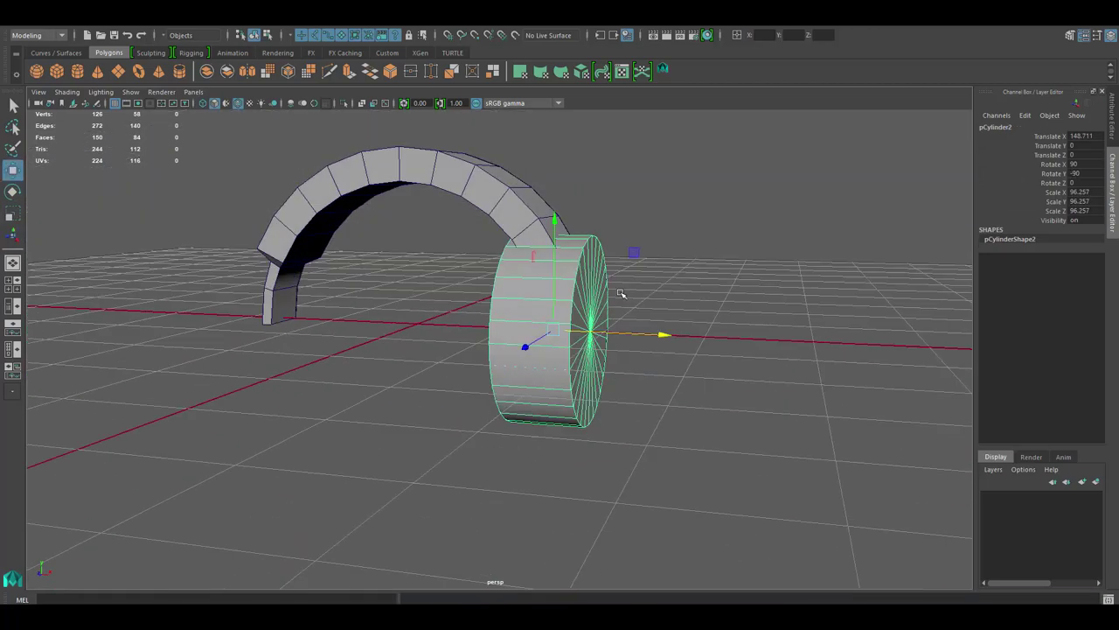
Scale the cylinder to earcup size under the right leg and extrude its top faces into a connector block
{"action": "left_click_drag", "start_coordinate": [629, 254], "coordinate": [630, 301]}
{"action": "mouse_move", "coordinate": [630, 302]}
{"action": "left_mouse_down", "text": "alt"}
{"action": "mouse_move", "coordinate": [647, 428]}
{"action": "mouse_move", "coordinate": [657, 428]}
{"action": "mouse_move", "coordinate": [570, 407]}
{"action": "mouse_move", "coordinate": [551, 367]}
{"action": "mouse_move", "coordinate": [578, 287]}
{"action": "mouse_move", "coordinate": [560, 315]}
{"action": "left_mouse_up", "text": "alt"}
{"action": "left_click", "coordinate": [551, 367]}
{"action": "left_click", "coordinate": [583, 280], "text": "ctrl"}
{"action": "mouse_move", "coordinate": [559, 315]}
{"action": "left_mouse_down", "text": "alt"}
{"action": "mouse_move", "coordinate": [525, 262]}
{"action": "mouse_move", "coordinate": [530, 162]}
{"action": "left_mouse_up", "text": "alt"}
{"action": "left_click", "coordinate": [524, 263], "text": "shift"}
{"action": "key", "text": "ctrl+e"}
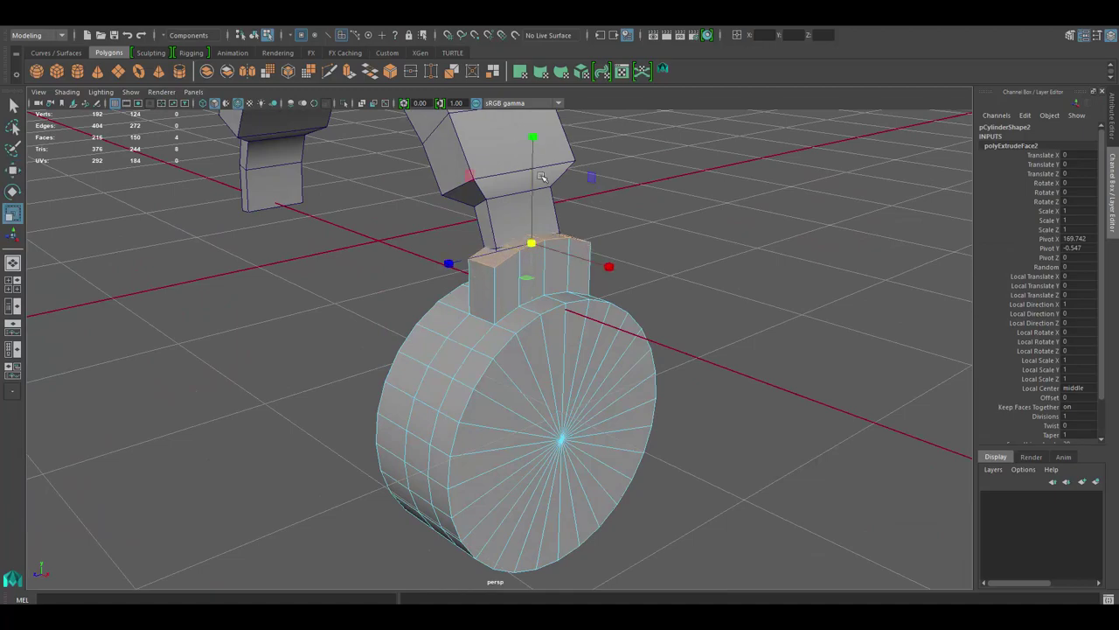
Lower the earcup so its connector block meets the leg, then select it for vertex editing
{"action": "mouse_move", "coordinate": [468, 262]}
{"action": "left_mouse_down", "text": "alt"}
{"action": "mouse_move", "coordinate": [524, 333]}
{"action": "mouse_move", "coordinate": [625, 389]}
{"action": "mouse_move", "coordinate": [555, 394]}
{"action": "left_mouse_up", "text": "alt"}
{"action": "key", "text": "F8"}
{"action": "key", "text": "w"}
{"action": "left_click_drag", "start_coordinate": [525, 292], "coordinate": [525, 306]}
{"action": "left_click_drag", "start_coordinate": [524, 306], "coordinate": [527, 375], "text": "alt"}
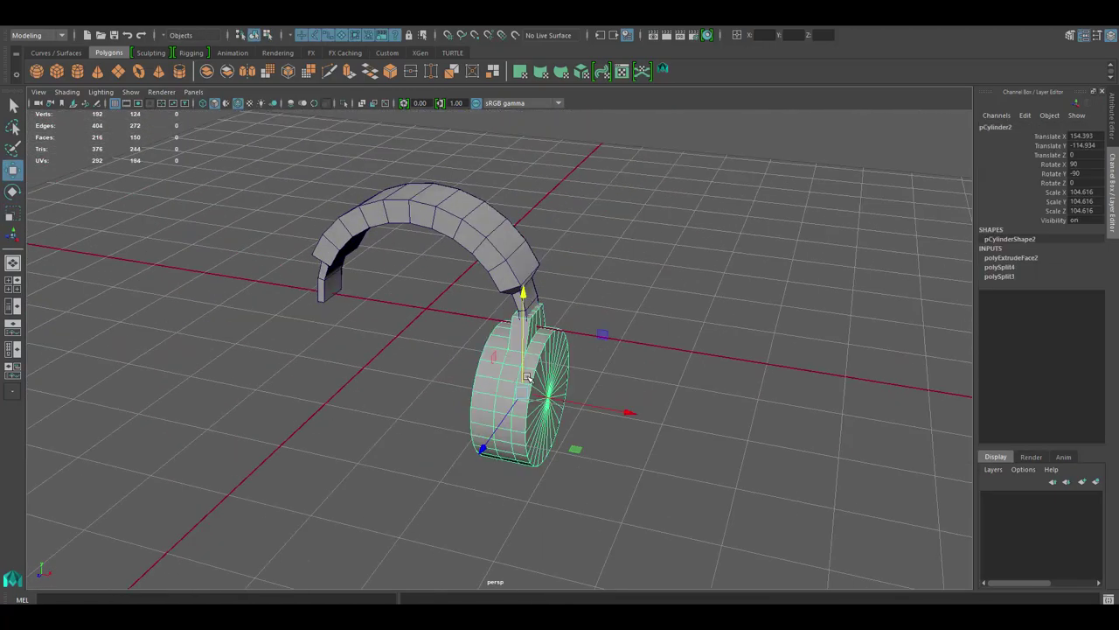
{"action": "mouse_move", "coordinate": [724, 350]}
{"action": "left_mouse_down", "text": "alt"}
{"action": "mouse_move", "coordinate": [545, 377]}
{"action": "mouse_move", "coordinate": [516, 404]}
{"action": "mouse_move", "coordinate": [455, 376]}
{"action": "mouse_move", "coordinate": [381, 287]}
{"action": "mouse_move", "coordinate": [475, 333]}
{"action": "left_mouse_up", "text": "alt"}
{"action": "left_click", "coordinate": [516, 404]}
{"action": "key", "text": "r"}
{"action": "key", "text": "F9"}
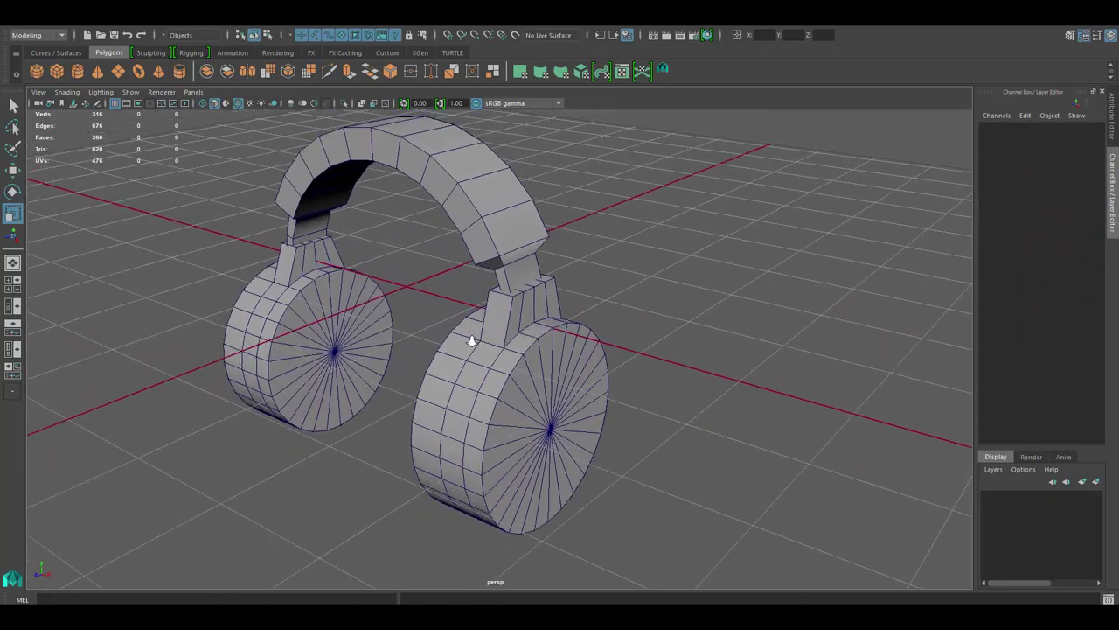
Multi-Cut a line across the earcup face from hub to rim
{"action": "scroll", "coordinate": [581, 332], "scroll_direction": "up", "scroll_amount": 3}
{"action": "left_click_drag", "start_coordinate": [581, 332], "coordinate": [524, 350], "text": "alt"}
{"action": "left_click", "coordinate": [492, 387]}
{"action": "left_click_drag", "start_coordinate": [492, 387], "coordinate": [538, 315], "text": "alt"}
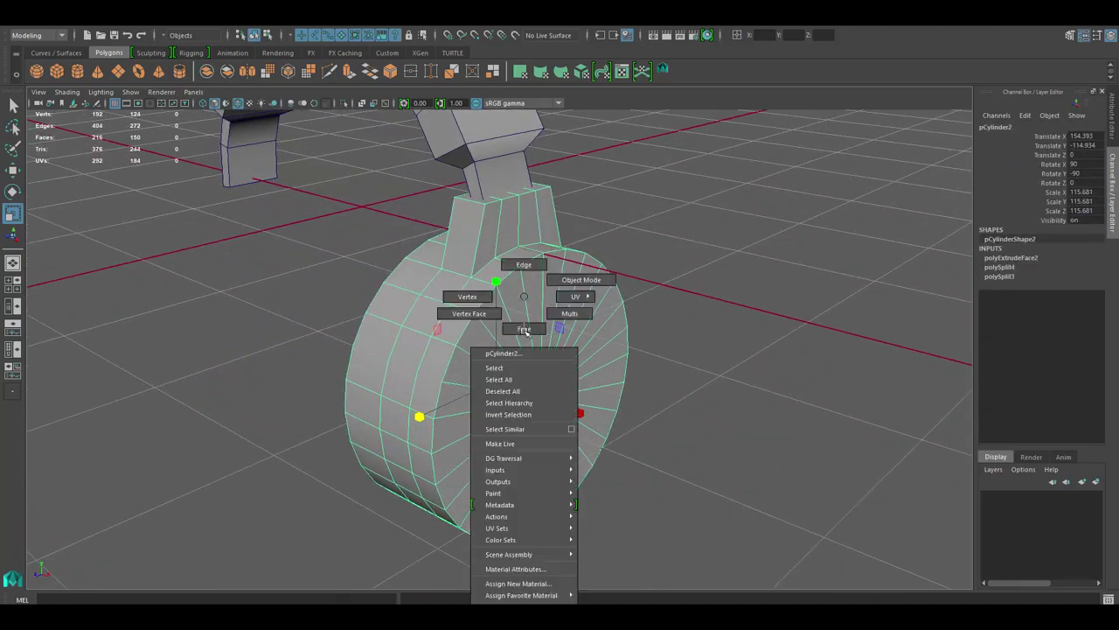
{"action": "right_click_drag", "start_coordinate": [538, 315], "coordinate": [472, 316], "text": "shift"}
{"action": "left_click_drag", "start_coordinate": [539, 304], "coordinate": [568, 298], "text": "alt"}
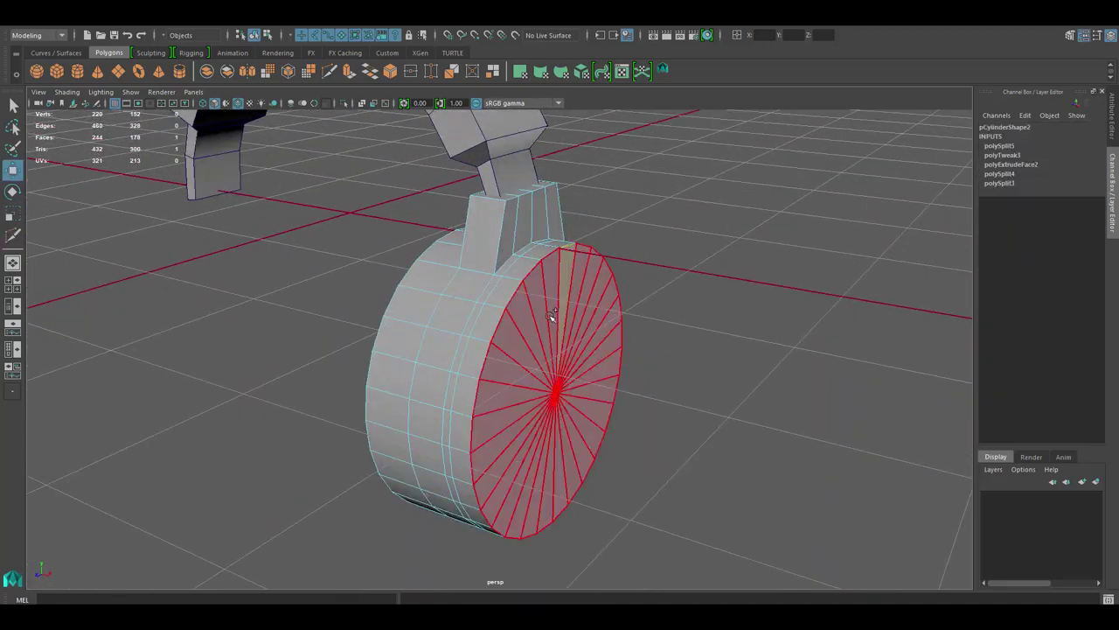
{"action": "key", "text": "w"}
Extrude the earcup's centre disc faces twice to form a raised disc
{"action": "left_click_drag", "start_coordinate": [535, 379], "coordinate": [666, 423], "text": "alt"}
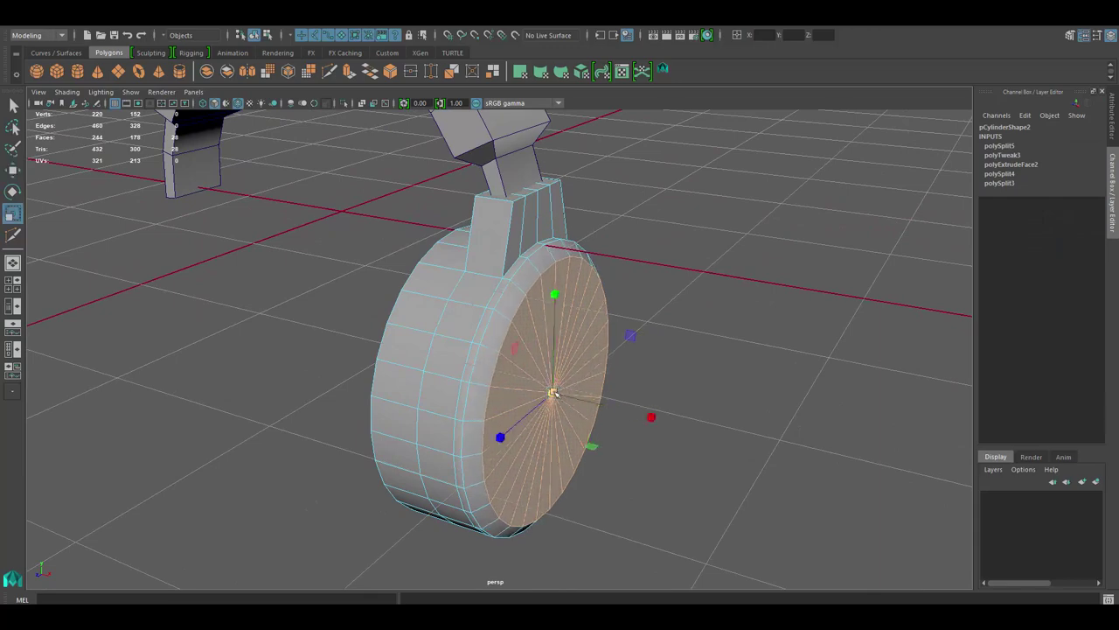
{"action": "right_click", "coordinate": [517, 296], "text": "shift"}
{"action": "mouse_move", "coordinate": [552, 393]}
{"action": "left_mouse_down", "text": "alt"}
{"action": "mouse_move", "coordinate": [517, 296]}
{"action": "mouse_move", "coordinate": [497, 282]}
{"action": "left_mouse_up", "text": "alt"}
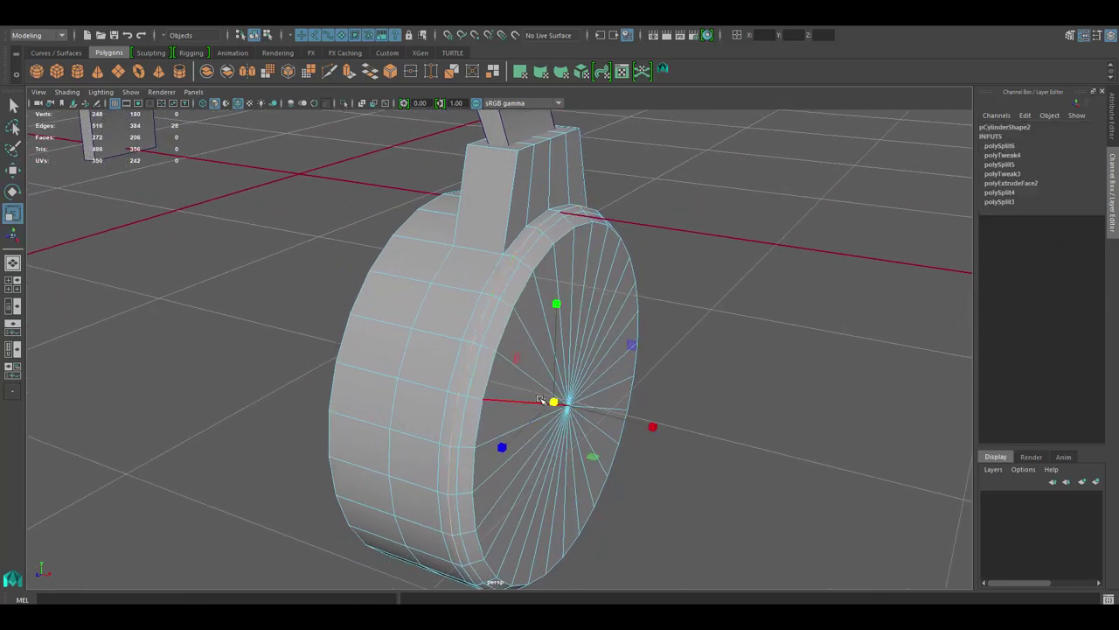
{"action": "left_click_drag", "start_coordinate": [539, 396], "coordinate": [590, 319], "text": "alt"}
{"action": "left_click", "coordinate": [590, 319]}
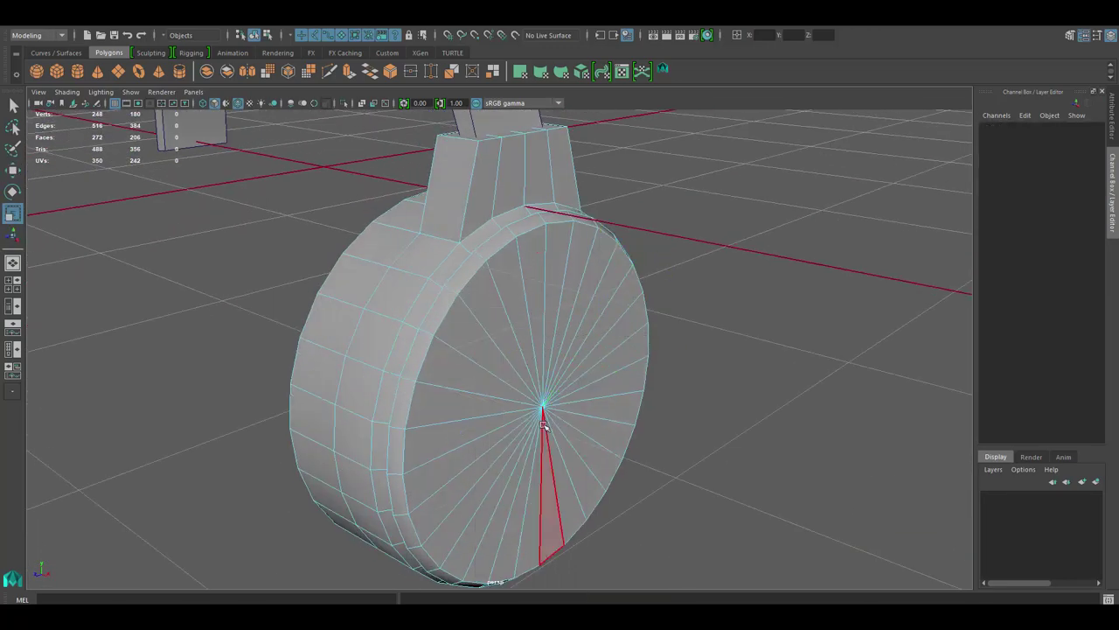
{"action": "left_click_drag", "start_coordinate": [702, 397], "coordinate": [615, 379], "text": "alt"}
{"action": "right_click_drag", "start_coordinate": [572, 358], "coordinate": [569, 390], "text": "shift"}
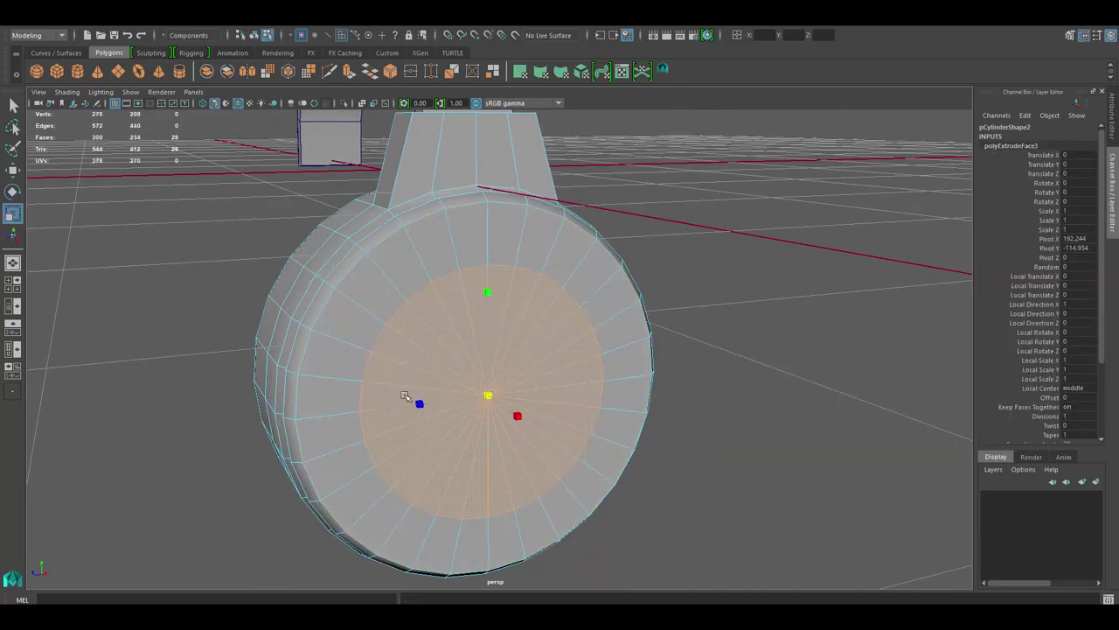
{"action": "mouse_move", "coordinate": [407, 393]}
{"action": "left_mouse_down", "text": "alt"}
{"action": "mouse_move", "coordinate": [554, 400]}
{"action": "mouse_move", "coordinate": [618, 419]}
{"action": "left_mouse_up", "text": "alt"}
{"action": "left_click_drag", "start_coordinate": [531, 391], "coordinate": [636, 423], "text": "alt"}
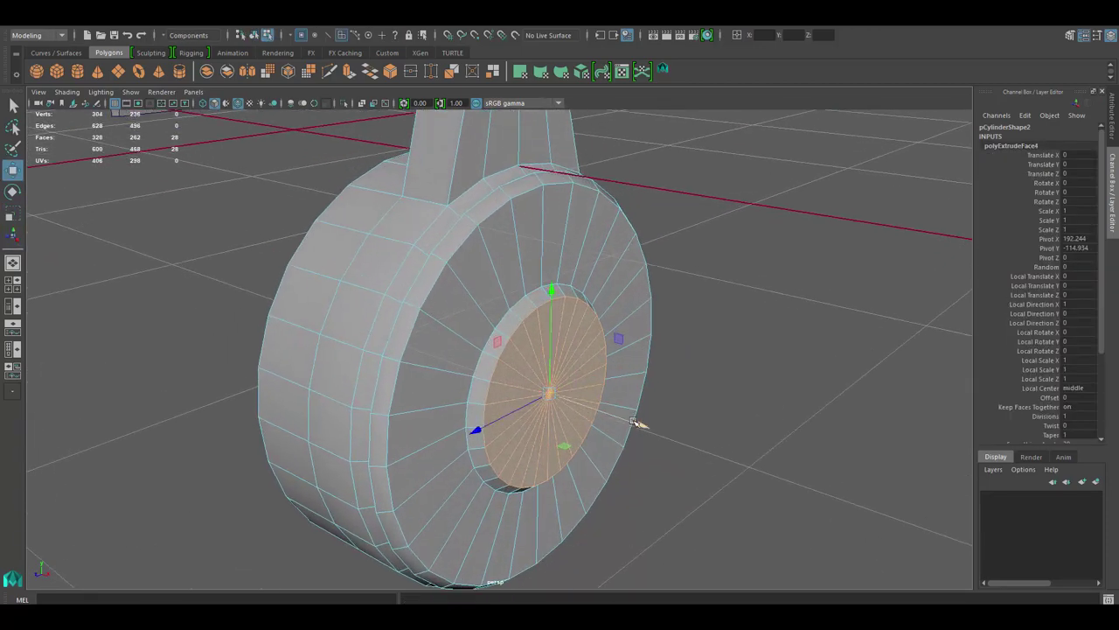
{"action": "right_click_drag", "start_coordinate": [618, 419], "coordinate": [636, 423], "text": "shift"}
Insert an edge loop around the earcup rim
{"action": "key", "text": "w"}
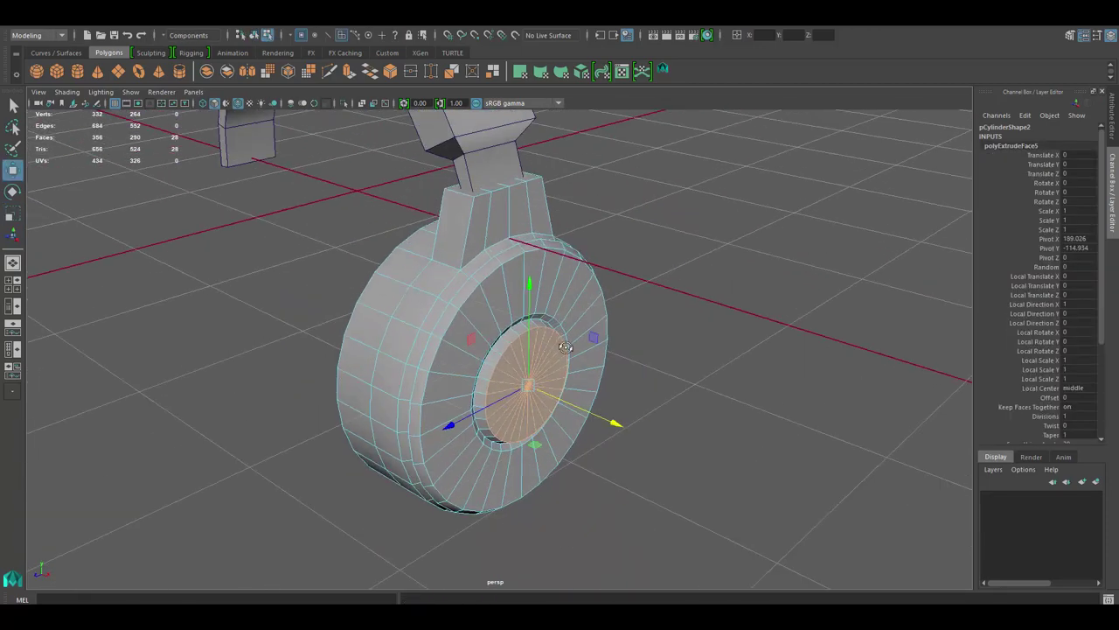
{"action": "mouse_move", "coordinate": [536, 395]}
{"action": "left_mouse_down", "text": "alt"}
{"action": "mouse_move", "coordinate": [637, 268]}
{"action": "mouse_move", "coordinate": [585, 332]}
{"action": "left_mouse_up", "text": "alt"}
{"action": "left_click", "coordinate": [637, 268]}
{"action": "right_click_drag", "start_coordinate": [585, 332], "coordinate": [536, 293], "text": "shift"}
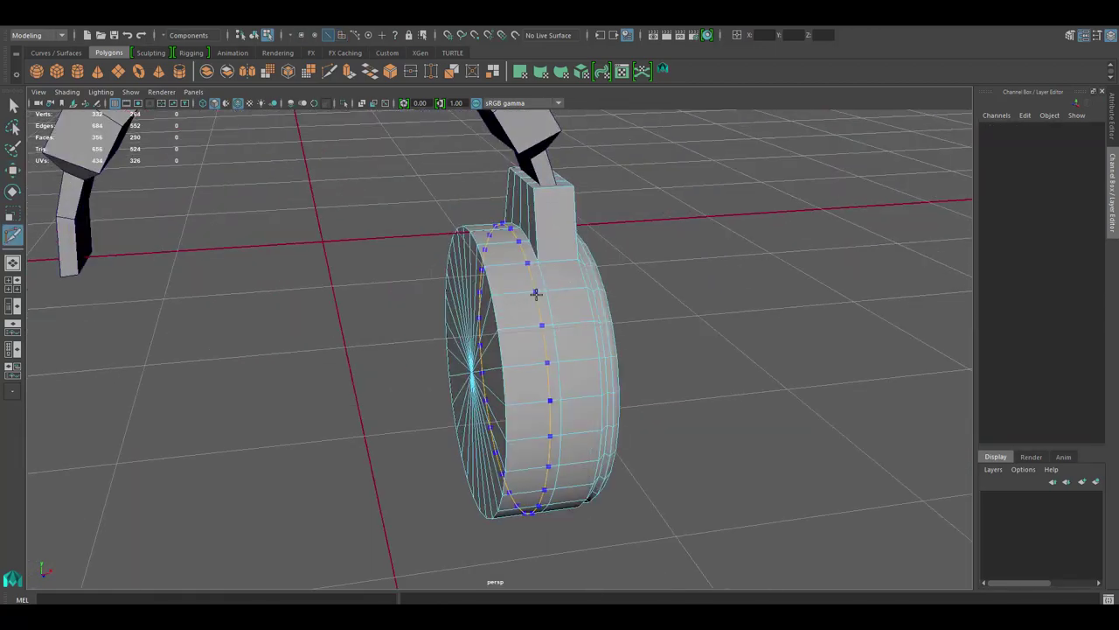
{"action": "mouse_move", "coordinate": [513, 368]}
{"action": "left_mouse_down", "text": "alt"}
{"action": "mouse_move", "coordinate": [512, 320]}
{"action": "mouse_move", "coordinate": [518, 359]}
{"action": "left_mouse_up", "text": "alt"}
{"action": "mouse_move", "coordinate": [646, 336]}
{"action": "left_mouse_down", "text": "alt"}
{"action": "mouse_move", "coordinate": [508, 313]}
{"action": "mouse_move", "coordinate": [550, 317]}
{"action": "left_mouse_up", "text": "alt"}
Bevel the selected earcup edges at fraction 1 and extrude the centre faces twice
{"action": "key", "text": "ctrl+b"}
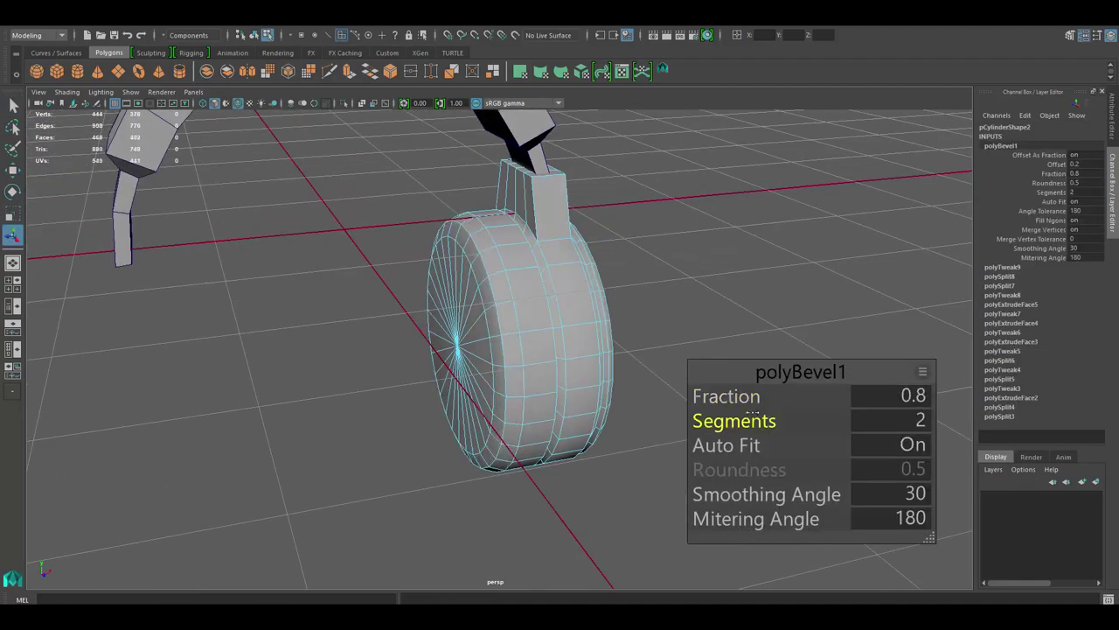
{"action": "mouse_move", "coordinate": [743, 396]}
{"action": "left_mouse_down"}
{"action": "mouse_move", "coordinate": [770, 396]}
{"action": "mouse_move", "coordinate": [612, 368]}
{"action": "mouse_move", "coordinate": [569, 345]}
{"action": "mouse_move", "coordinate": [593, 340]}
{"action": "left_mouse_up"}
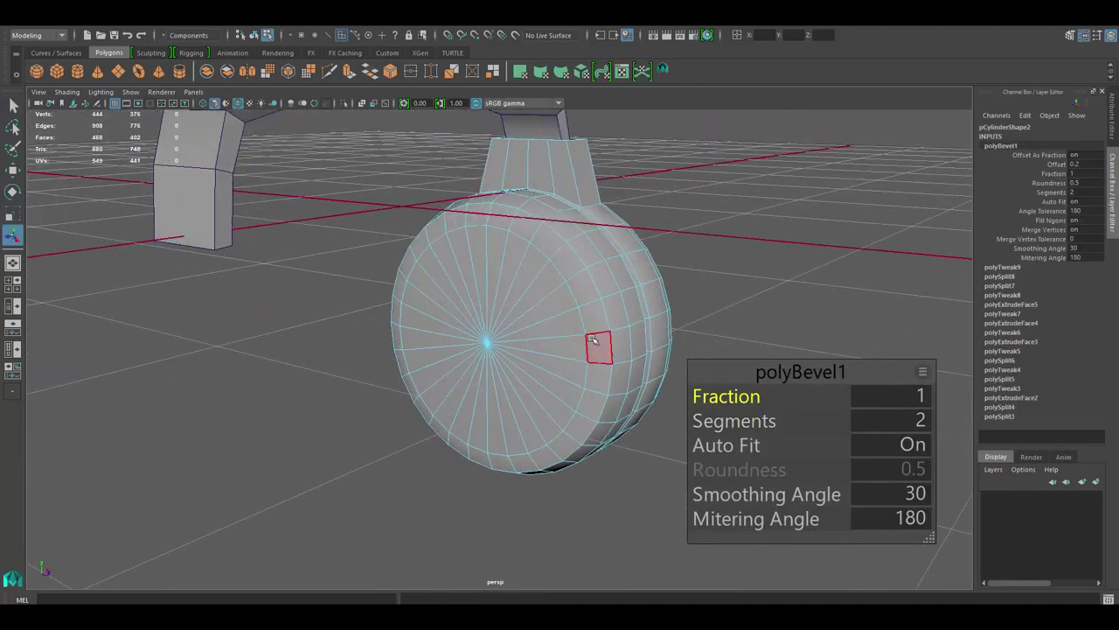
{"action": "key", "text": "w"}
{"action": "left_click_drag", "start_coordinate": [531, 281], "coordinate": [519, 359]}
{"action": "key", "text": "ctrl+e"}
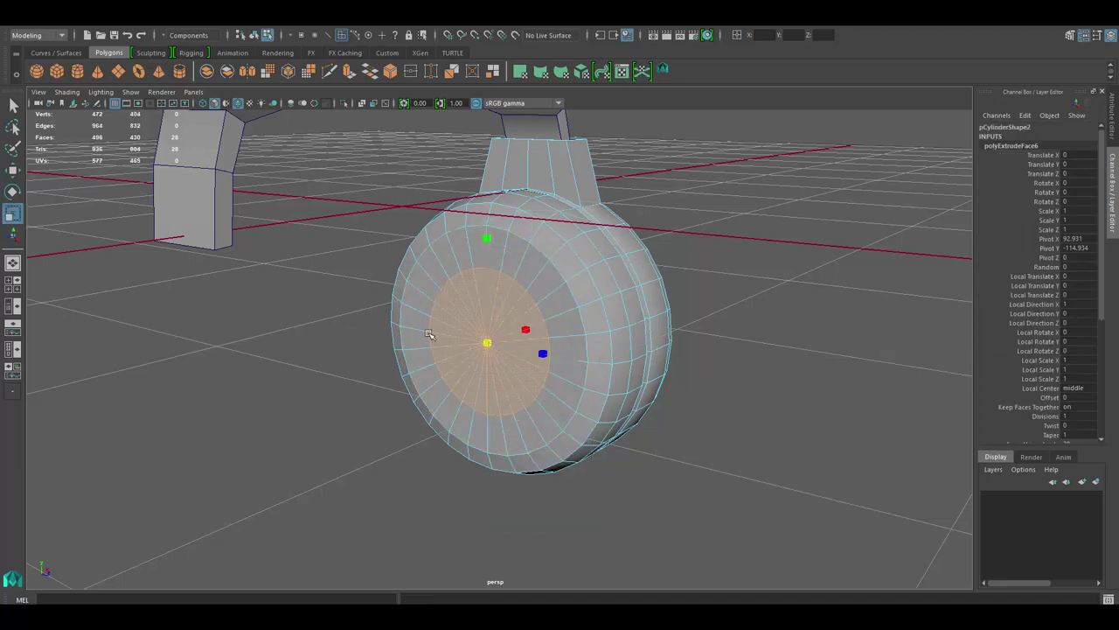
{"action": "mouse_move", "coordinate": [428, 334]}
{"action": "left_mouse_down", "text": "alt"}
{"action": "mouse_move", "coordinate": [609, 325]}
{"action": "mouse_move", "coordinate": [546, 346]}
{"action": "mouse_move", "coordinate": [510, 341]}
{"action": "mouse_move", "coordinate": [524, 328]}
{"action": "mouse_move", "coordinate": [521, 304]}
{"action": "mouse_move", "coordinate": [488, 292]}
{"action": "mouse_move", "coordinate": [494, 323]}
{"action": "left_mouse_up", "text": "alt"}
{"action": "key", "text": "ctrl+e"}
Return to object mode and frame the earcup in the view
{"action": "key", "text": "F8"}
{"action": "left_click", "coordinate": [521, 303]}
{"action": "key", "text": "f"}
{"action": "key", "text": "w"}
{"action": "left_click", "coordinate": [582, 313]}
{"action": "left_click_drag", "start_coordinate": [583, 313], "coordinate": [560, 315], "text": "alt"}
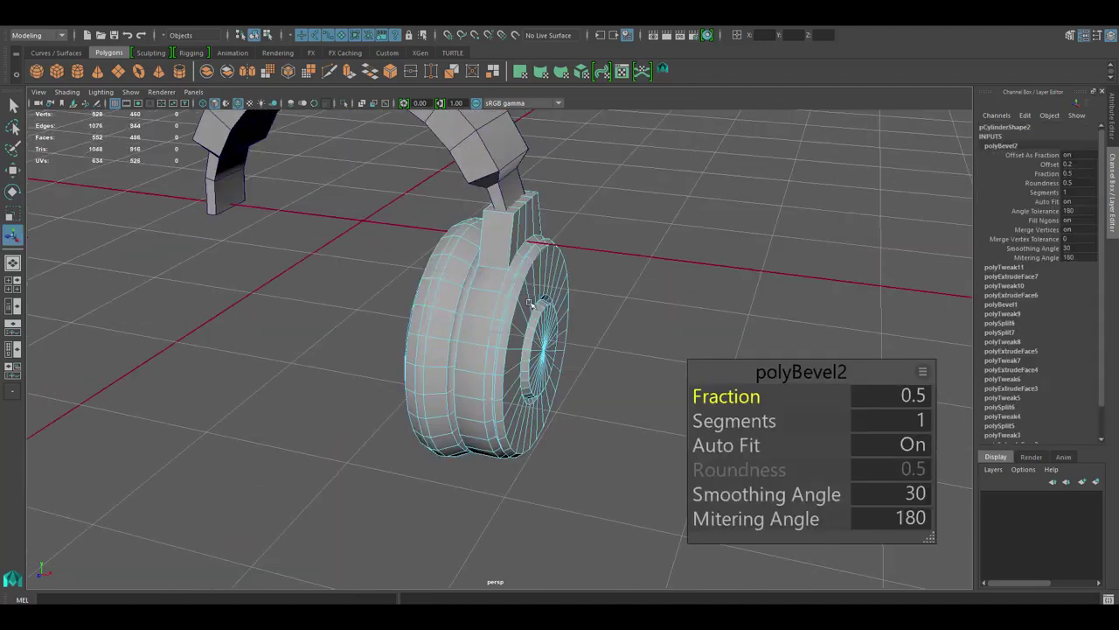
{"action": "mouse_move", "coordinate": [644, 253]}
{"action": "left_mouse_down", "text": "alt"}
{"action": "mouse_move", "coordinate": [539, 312]}
{"action": "mouse_move", "coordinate": [554, 295]}
{"action": "left_mouse_up", "text": "alt"}
{"action": "scroll", "coordinate": [555, 294], "scroll_direction": "up", "scroll_amount": 5}
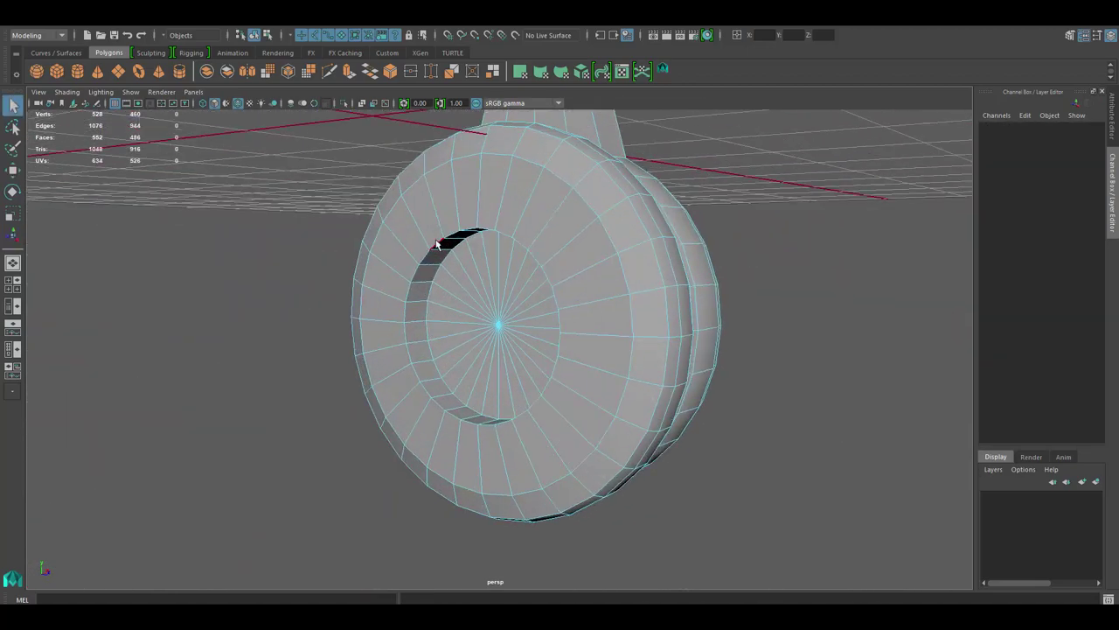
Bevel the earcup rim edges at fraction 1 with two segments
{"action": "key", "text": "ctrl+b"}
{"action": "middle_click_drag", "start_coordinate": [595, 341], "coordinate": [613, 336]}
{"action": "key", "text": "q"}
{"action": "left_click_drag", "start_coordinate": [613, 335], "coordinate": [578, 334], "text": "alt"}
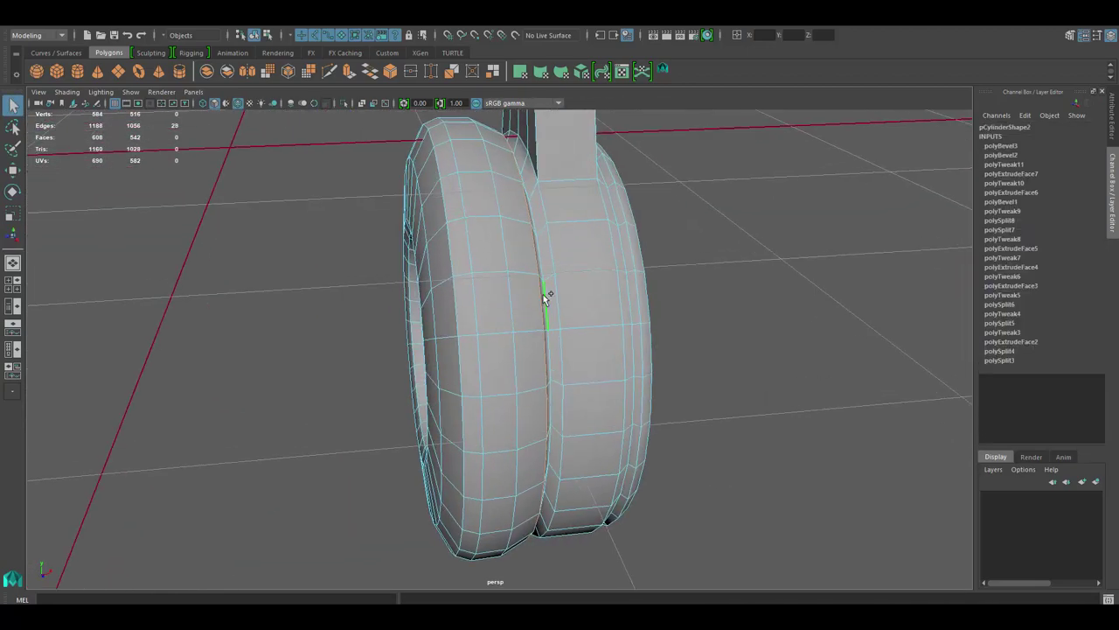
{"action": "left_click_drag", "start_coordinate": [516, 254], "coordinate": [512, 308], "text": "alt"}
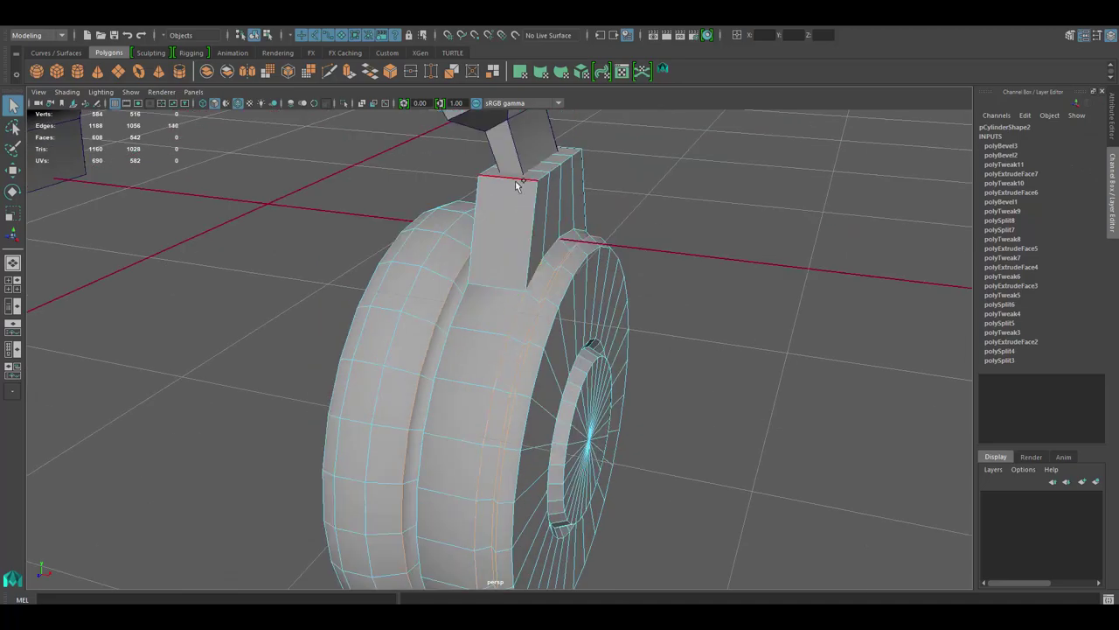
{"action": "mouse_move", "coordinate": [516, 185]}
{"action": "left_mouse_down", "text": "alt"}
{"action": "mouse_move", "coordinate": [437, 287]}
{"action": "mouse_move", "coordinate": [600, 312]}
{"action": "mouse_move", "coordinate": [607, 224]}
{"action": "mouse_move", "coordinate": [468, 278]}
{"action": "mouse_move", "coordinate": [499, 312]}
{"action": "left_mouse_up", "text": "alt"}
{"action": "right_click_drag", "start_coordinate": [499, 312], "coordinate": [563, 314], "text": "shift"}
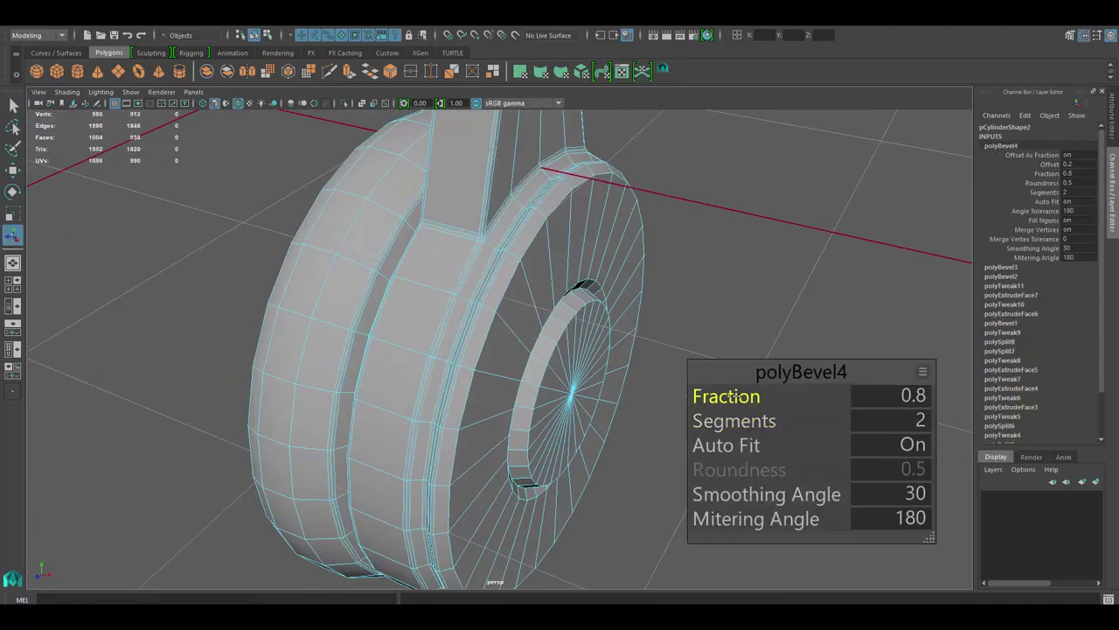
Select and bevel the edge loops around the earcup's inner hole
{"action": "left_click_drag", "start_coordinate": [732, 396], "coordinate": [475, 220], "text": "alt"}
{"action": "double_click", "coordinate": [532, 232]}
{"action": "right_click_drag", "start_coordinate": [531, 233], "coordinate": [595, 236], "text": "shift"}
{"action": "left_click_drag", "start_coordinate": [595, 236], "coordinate": [473, 289], "text": "alt"}
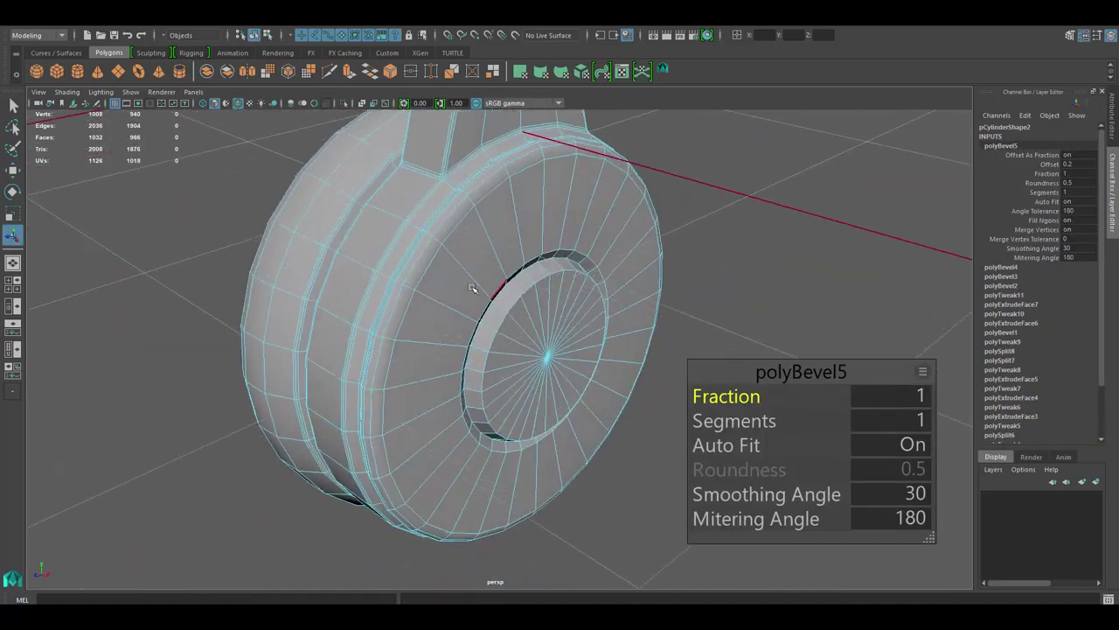
{"action": "double_click", "coordinate": [498, 291]}
{"action": "right_click_drag", "start_coordinate": [498, 290], "coordinate": [560, 293], "text": "shift"}
{"action": "left_click_drag", "start_coordinate": [559, 293], "coordinate": [568, 254], "text": "alt"}
{"action": "key", "text": "w"}
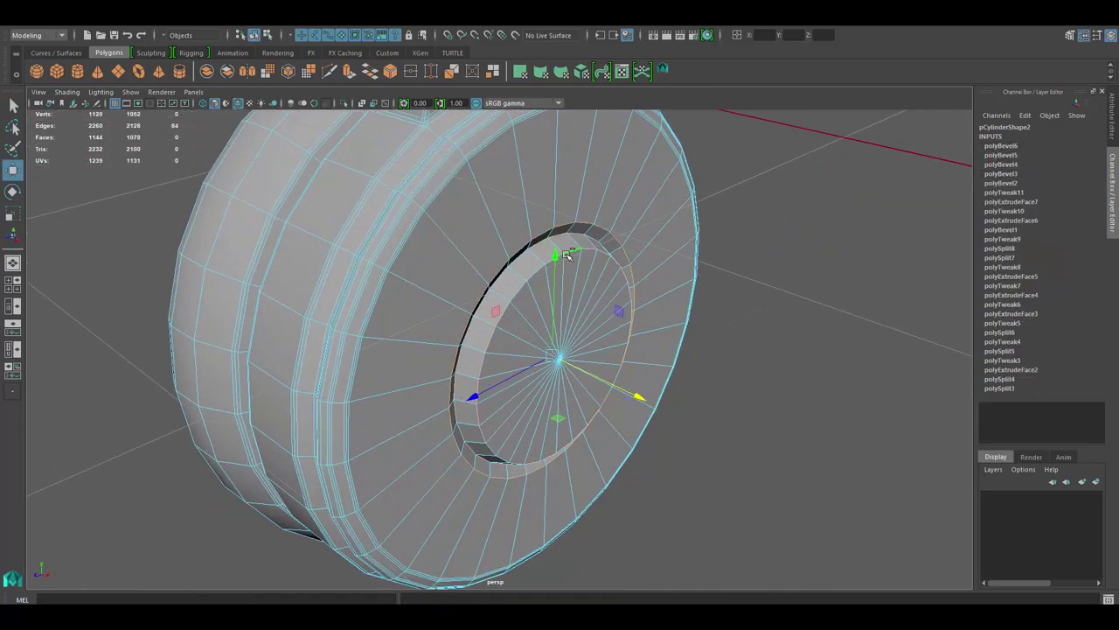
{"action": "right_click_drag", "start_coordinate": [569, 254], "coordinate": [629, 256], "text": "shift"}
{"action": "scroll", "coordinate": [560, 349], "scroll_direction": "down", "scroll_amount": 5}
{"action": "mouse_move", "coordinate": [560, 350]}
{"action": "left_mouse_down", "text": "alt"}
{"action": "mouse_move", "coordinate": [625, 324]}
{"action": "mouse_move", "coordinate": [494, 297]}
{"action": "left_mouse_up", "text": "alt"}
Reselect the earcup, undoing an accidental delete
{"action": "key", "text": "F8"}
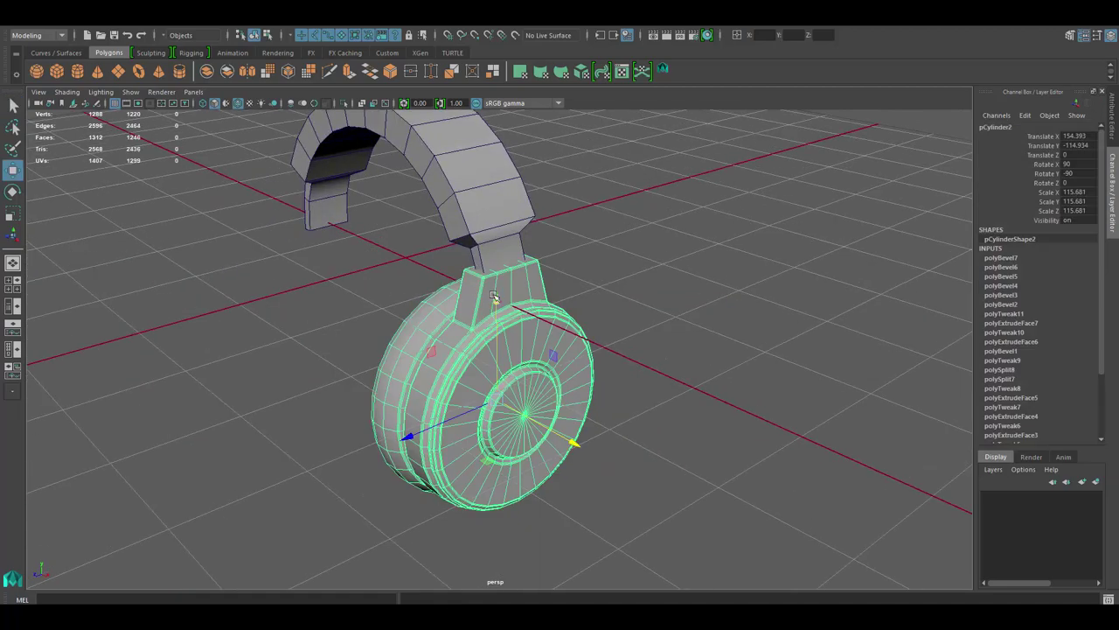
{"action": "left_click", "coordinate": [625, 250]}
{"action": "mouse_move", "coordinate": [624, 250]}
{"action": "left_mouse_down", "text": "alt"}
{"action": "mouse_move", "coordinate": [600, 324]}
{"action": "mouse_move", "coordinate": [702, 364]}
{"action": "mouse_move", "coordinate": [639, 329]}
{"action": "left_mouse_up", "text": "alt"}
{"action": "left_click", "coordinate": [600, 324]}
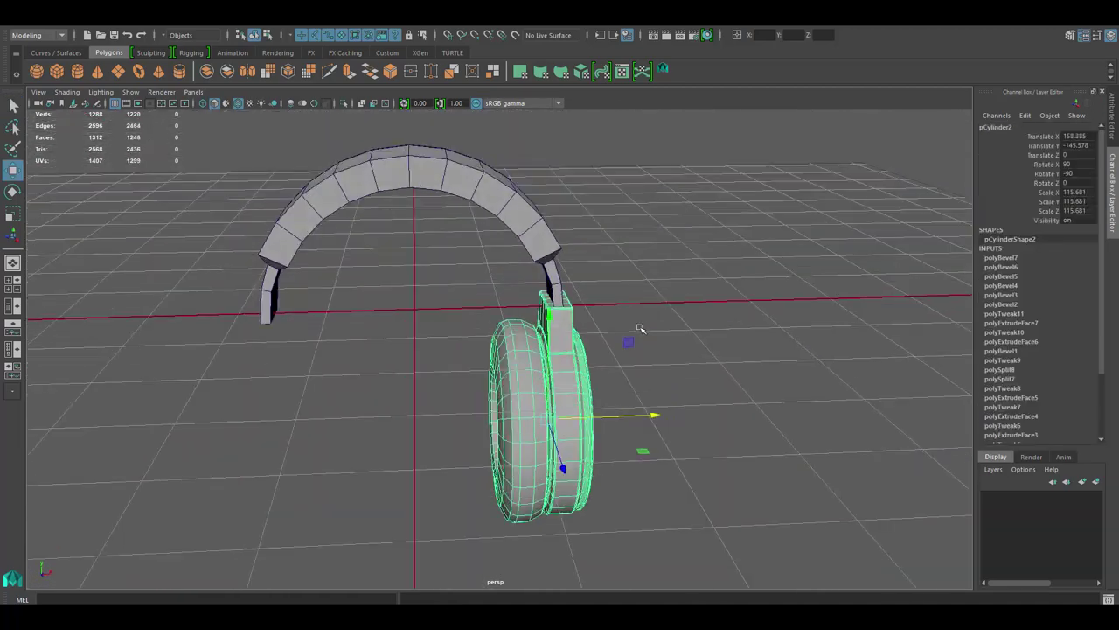
{"action": "key", "text": "Delete"}
{"action": "key", "text": "ctrl+z"}
{"action": "mouse_move", "coordinate": [423, 329]}
{"action": "left_mouse_down", "text": "alt"}
{"action": "mouse_move", "coordinate": [639, 360]}
{"action": "mouse_move", "coordinate": [501, 305]}
{"action": "left_mouse_up", "text": "alt"}
Duplicate the earcup, mirror the copy to the opposite side, and select the headband's face ring
{"action": "key", "text": "ctrl+d"}
{"action": "key", "text": "Return"}
{"action": "left_click", "coordinate": [744, 481]}
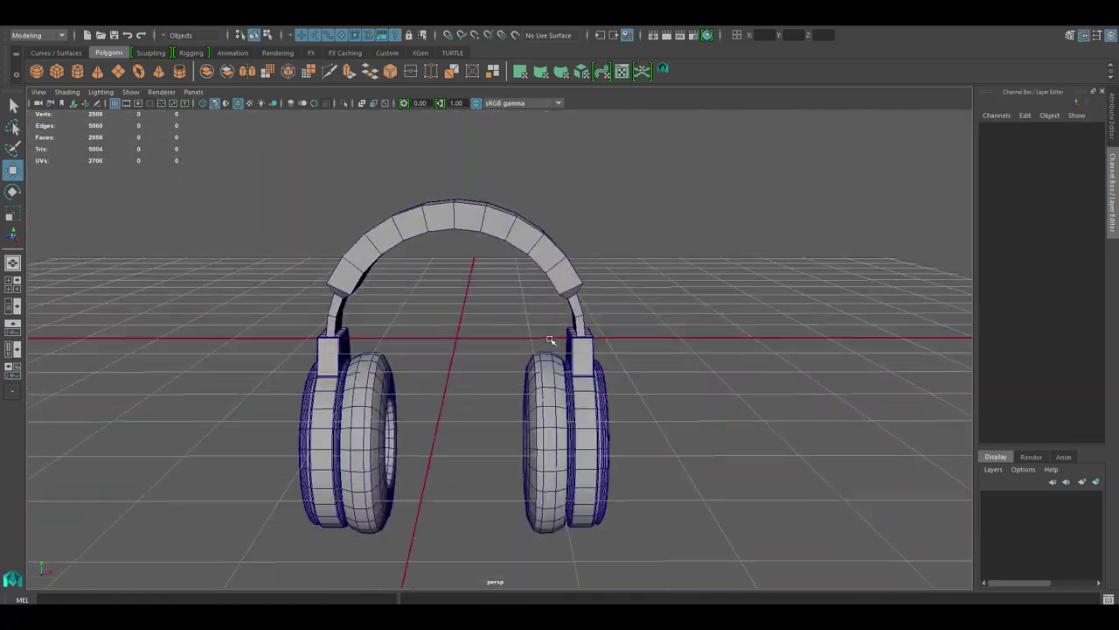
{"action": "left_click", "coordinate": [551, 247]}
{"action": "mouse_move", "coordinate": [552, 248]}
{"action": "left_mouse_down", "text": "alt"}
{"action": "mouse_move", "coordinate": [530, 297]}
{"action": "mouse_move", "coordinate": [363, 265]}
{"action": "mouse_move", "coordinate": [490, 263]}
{"action": "left_mouse_up", "text": "alt"}
{"action": "double_click", "coordinate": [551, 305], "text": "shift"}
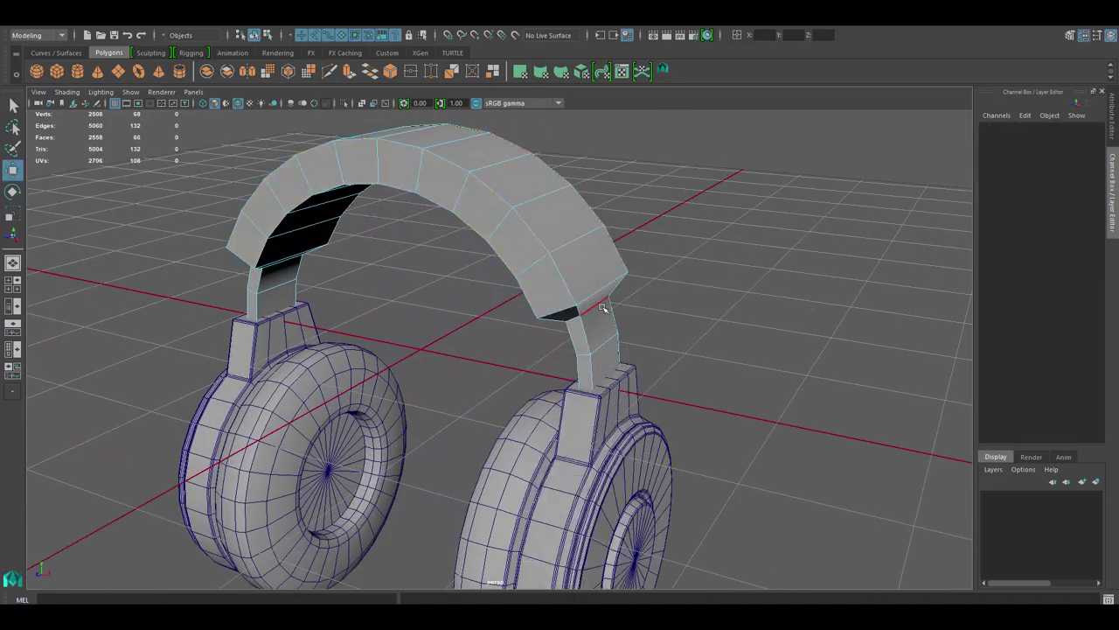
Inspect and pick edges at both headband ends, then select the headband
{"action": "left_click", "coordinate": [603, 271]}
{"action": "left_click_drag", "start_coordinate": [604, 271], "coordinate": [568, 289], "text": "alt"}
{"action": "left_click", "coordinate": [236, 249]}
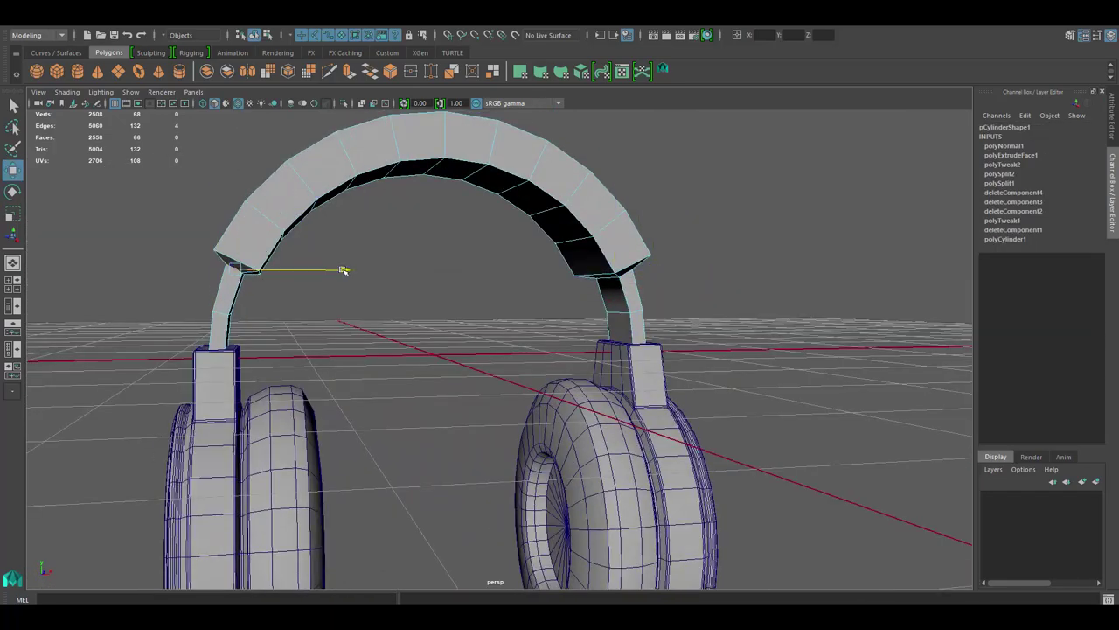
{"action": "mouse_move", "coordinate": [239, 240]}
{"action": "left_mouse_down", "text": "alt"}
{"action": "mouse_move", "coordinate": [420, 262]}
{"action": "mouse_move", "coordinate": [569, 254]}
{"action": "mouse_move", "coordinate": [601, 234]}
{"action": "left_mouse_up", "text": "alt"}
{"action": "left_click", "coordinate": [577, 249]}
{"action": "left_click", "coordinate": [601, 234]}
{"action": "scroll", "coordinate": [600, 235], "scroll_direction": "down", "scroll_amount": 3}
{"action": "mouse_move", "coordinate": [387, 295]}
{"action": "left_mouse_down", "text": "alt"}
{"action": "mouse_move", "coordinate": [670, 327]}
{"action": "mouse_move", "coordinate": [635, 327]}
{"action": "mouse_move", "coordinate": [527, 283]}
{"action": "mouse_move", "coordinate": [557, 278]}
{"action": "left_mouse_up", "text": "alt"}
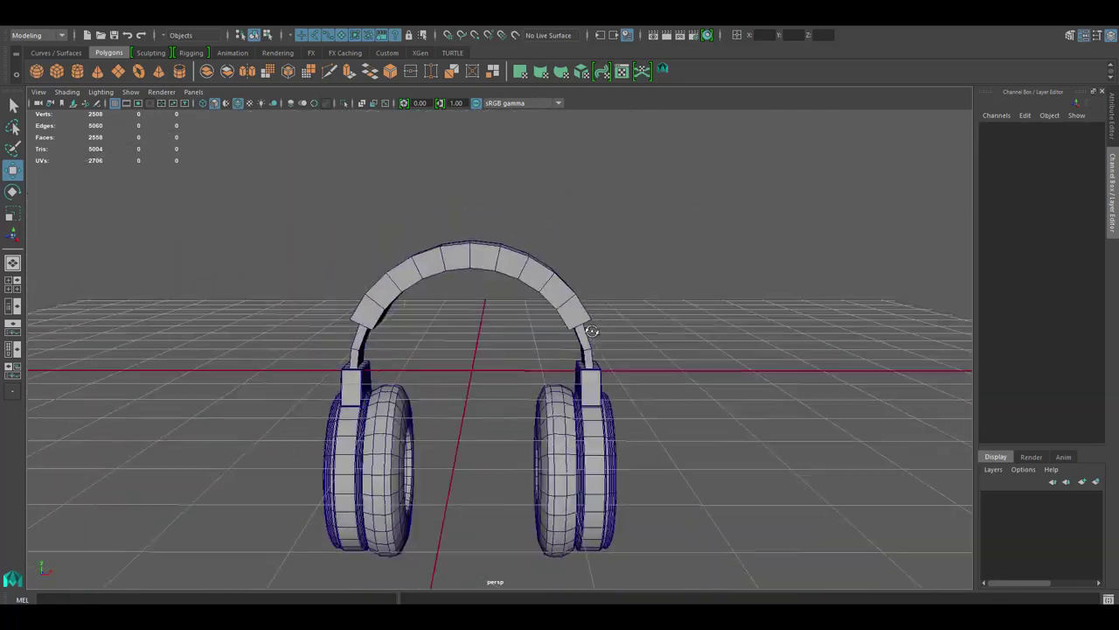
{"action": "left_click", "coordinate": [580, 322]}
{"action": "scroll", "coordinate": [690, 330], "scroll_direction": "up", "scroll_amount": 3}
Cut an edge loop across the headband and bevel it with fraction 1 and 2 segments
{"action": "left_click", "coordinate": [606, 321]}
{"action": "key", "text": "Return"}
{"action": "mouse_move", "coordinate": [385, 299]}
{"action": "left_mouse_down", "text": "alt"}
{"action": "mouse_move", "coordinate": [420, 262]}
{"action": "mouse_move", "coordinate": [499, 263]}
{"action": "mouse_move", "coordinate": [292, 324]}
{"action": "mouse_move", "coordinate": [589, 261]}
{"action": "left_mouse_up", "text": "alt"}
{"action": "key", "text": "ctrl+b"}
{"action": "left_click", "coordinate": [726, 396]}
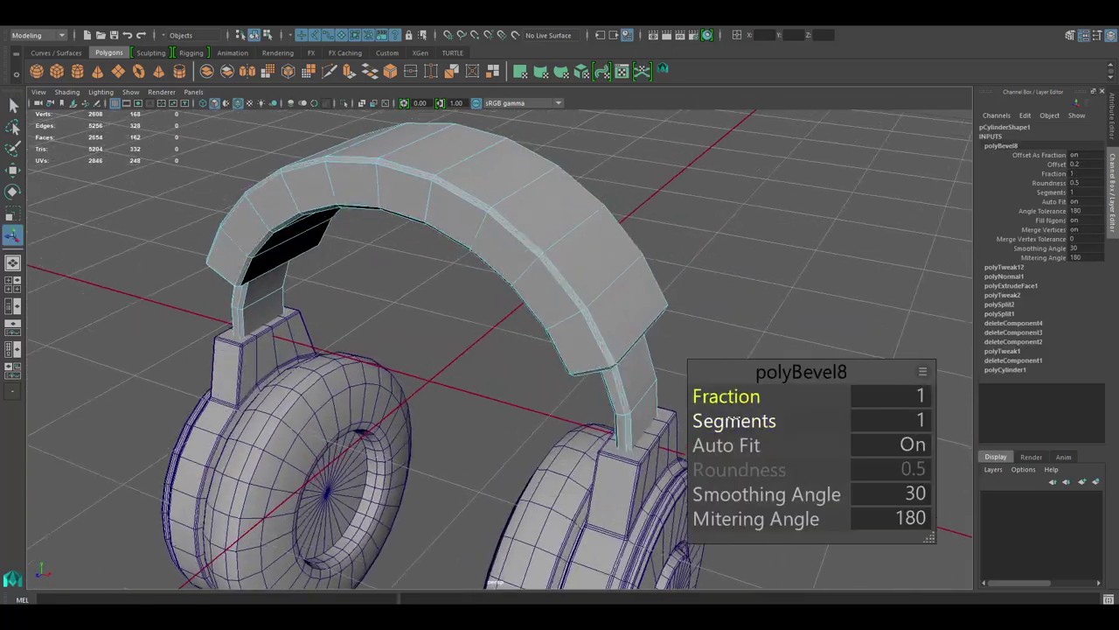
{"action": "left_click", "coordinate": [733, 421]}
Cut another edge loop into the headband and bevel it with 2 segments
{"action": "mouse_move", "coordinate": [570, 338]}
{"action": "left_mouse_down", "text": "alt"}
{"action": "mouse_move", "coordinate": [612, 315]}
{"action": "mouse_move", "coordinate": [151, 299]}
{"action": "left_mouse_up", "text": "alt"}
{"action": "left_click", "coordinate": [604, 312], "text": "ctrl"}
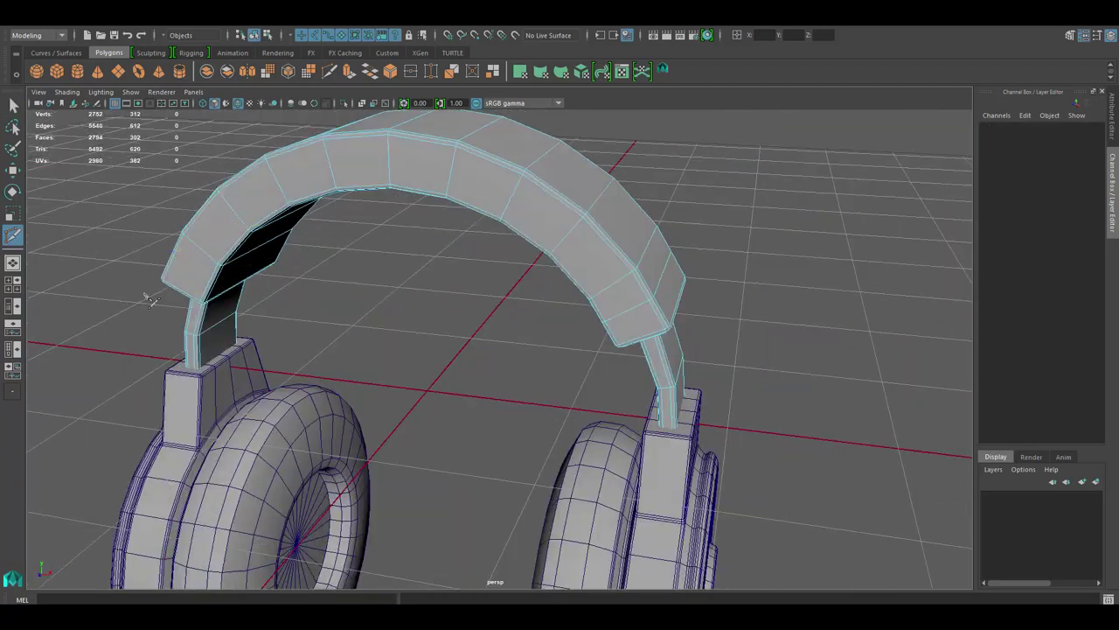
{"action": "key", "text": "ctrl+b"}
{"action": "left_click_drag", "start_coordinate": [734, 420], "coordinate": [758, 398]}
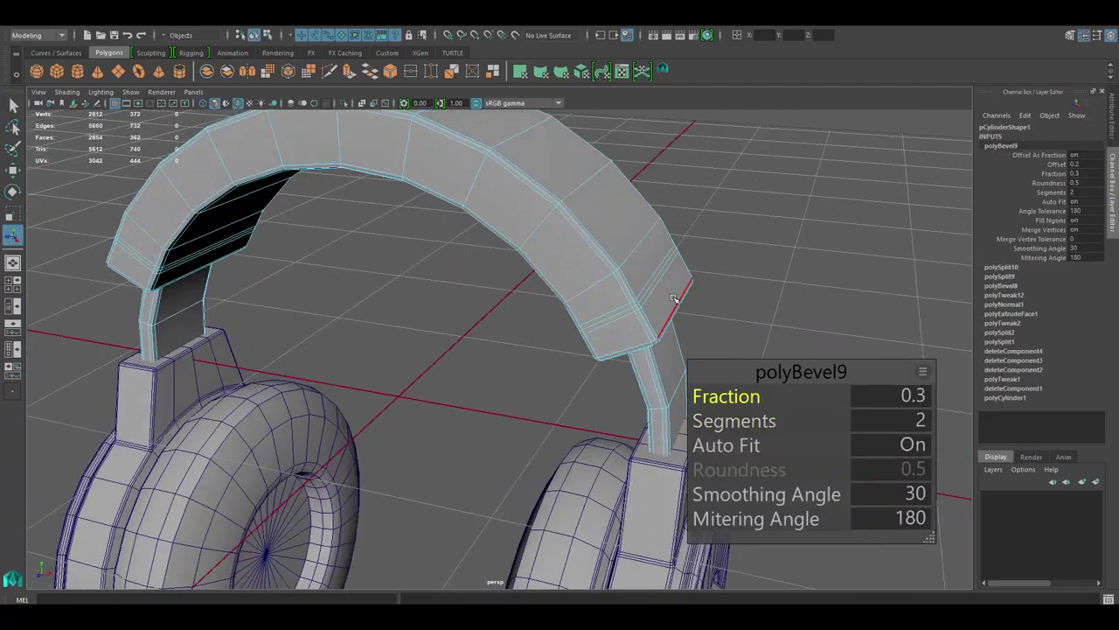
Bevel the edges at the other headband end with a lower fraction, then reselect to check
{"action": "left_click_drag", "start_coordinate": [187, 236], "coordinate": [490, 262], "text": "alt"}
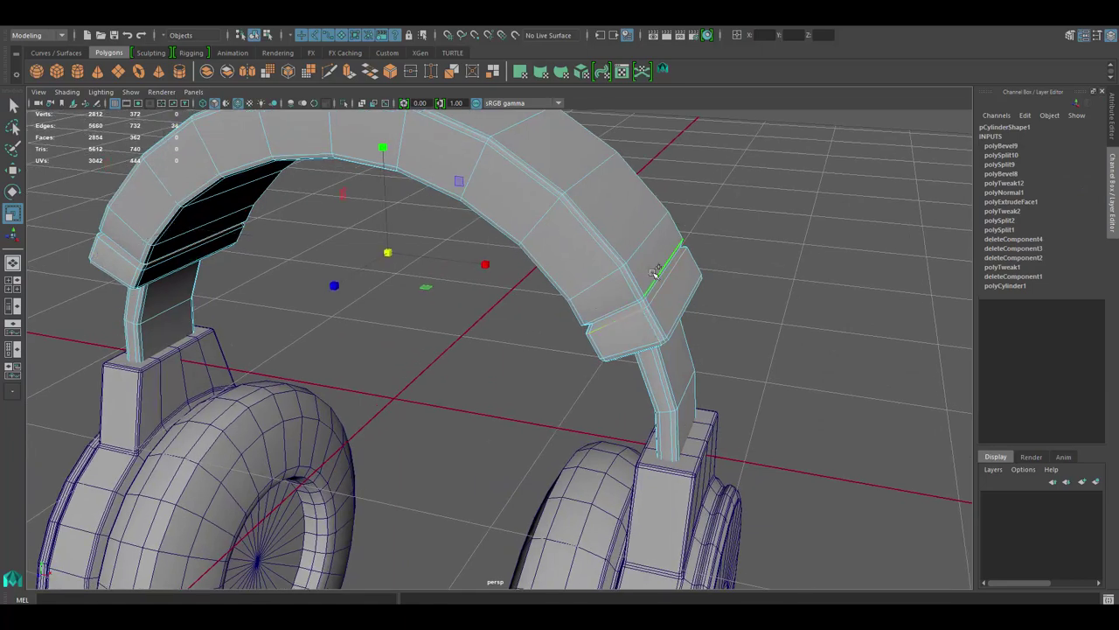
{"action": "key", "text": "ctrl+b"}
{"action": "mouse_move", "coordinate": [787, 396]}
{"action": "left_mouse_down"}
{"action": "mouse_move", "coordinate": [728, 397]}
{"action": "mouse_move", "coordinate": [593, 273]}
{"action": "mouse_move", "coordinate": [555, 319]}
{"action": "left_mouse_up"}
{"action": "scroll", "coordinate": [593, 273], "scroll_direction": "down", "scroll_amount": 3}
{"action": "left_click", "coordinate": [593, 272]}
{"action": "left_click", "coordinate": [555, 319]}
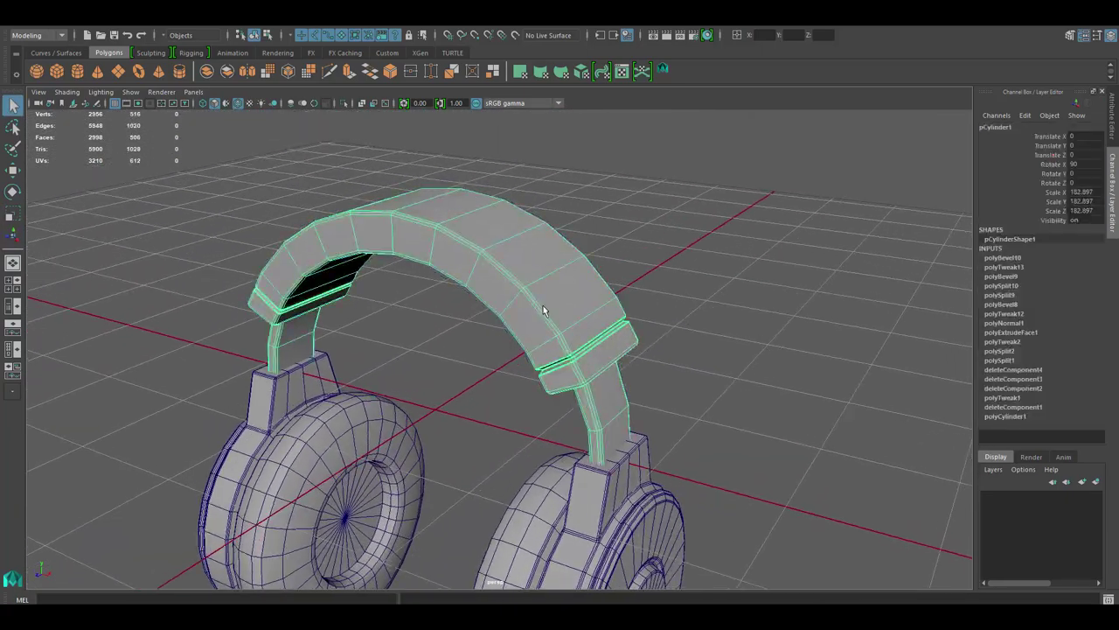
{"action": "scroll", "coordinate": [545, 305], "scroll_direction": "down", "scroll_amount": 3}
{"action": "scroll", "coordinate": [534, 323], "scroll_direction": "down", "scroll_amount": 2}
{"action": "scroll", "coordinate": [519, 335], "scroll_direction": "down", "scroll_amount": 1}
{"action": "scroll", "coordinate": [520, 334], "scroll_direction": "up", "scroll_amount": 3}
{"action": "left_click", "coordinate": [523, 328]}
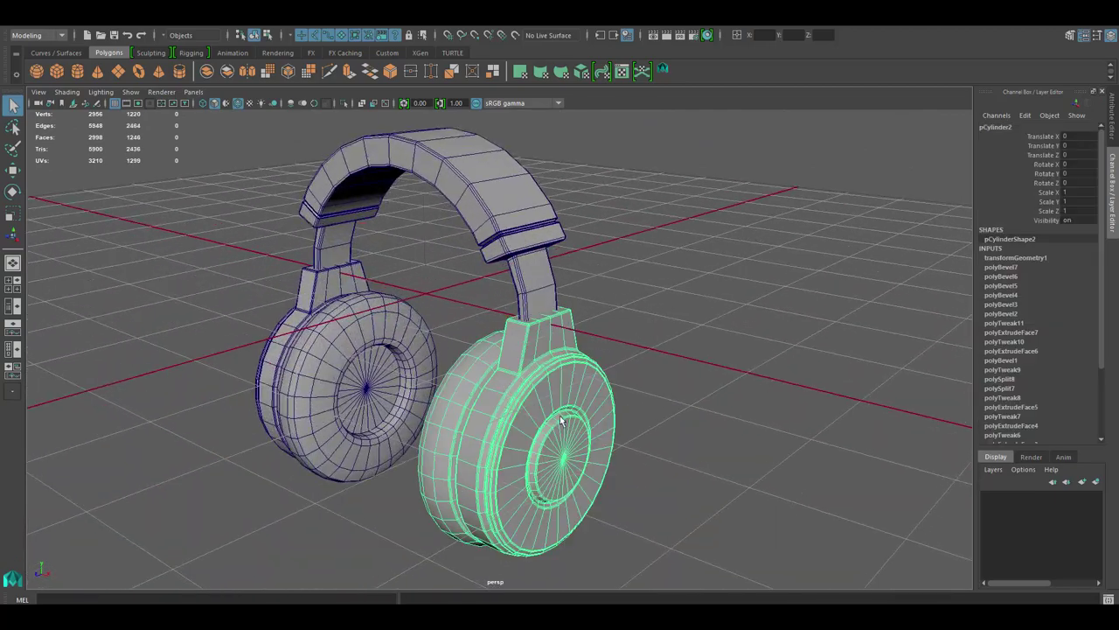
{"action": "key", "text": "w"}
{"action": "mouse_move", "coordinate": [523, 310]}
{"action": "left_mouse_down", "text": "alt"}
{"action": "mouse_move", "coordinate": [620, 300]}
{"action": "mouse_move", "coordinate": [551, 376]}
{"action": "left_mouse_up", "text": "alt"}
{"action": "left_click", "coordinate": [619, 300]}
{"action": "left_click", "coordinate": [550, 376]}
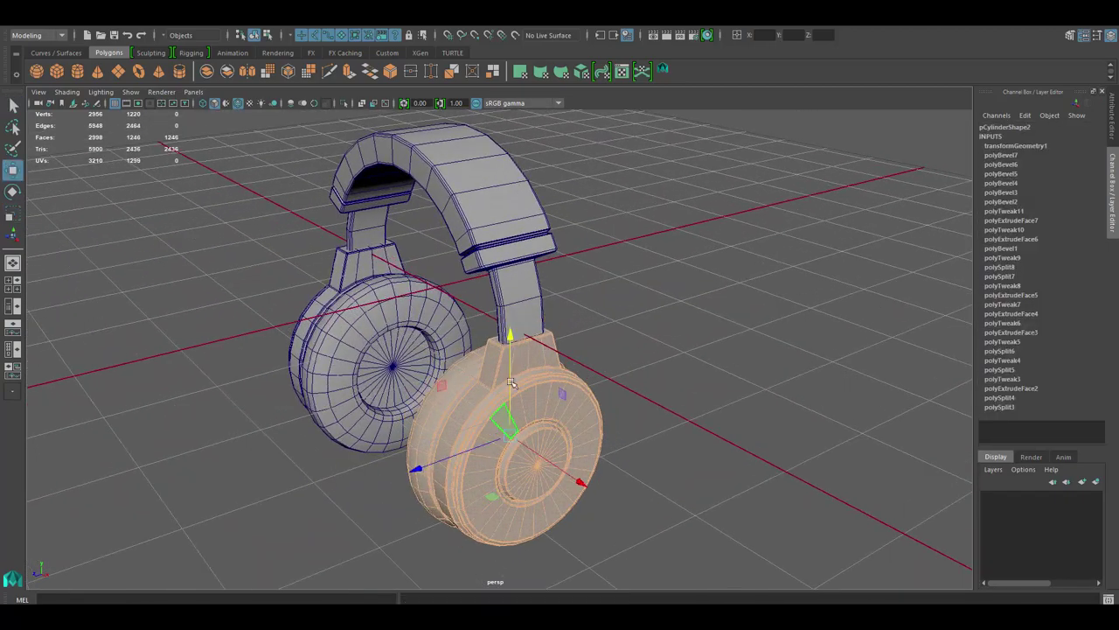
{"action": "left_click", "coordinate": [629, 376]}
{"action": "mouse_move", "coordinate": [629, 376]}
{"action": "left_mouse_down", "text": "alt"}
{"action": "mouse_move", "coordinate": [444, 363]}
{"action": "mouse_move", "coordinate": [524, 368]}
{"action": "left_mouse_up", "text": "alt"}
{"action": "left_click", "coordinate": [524, 367]}
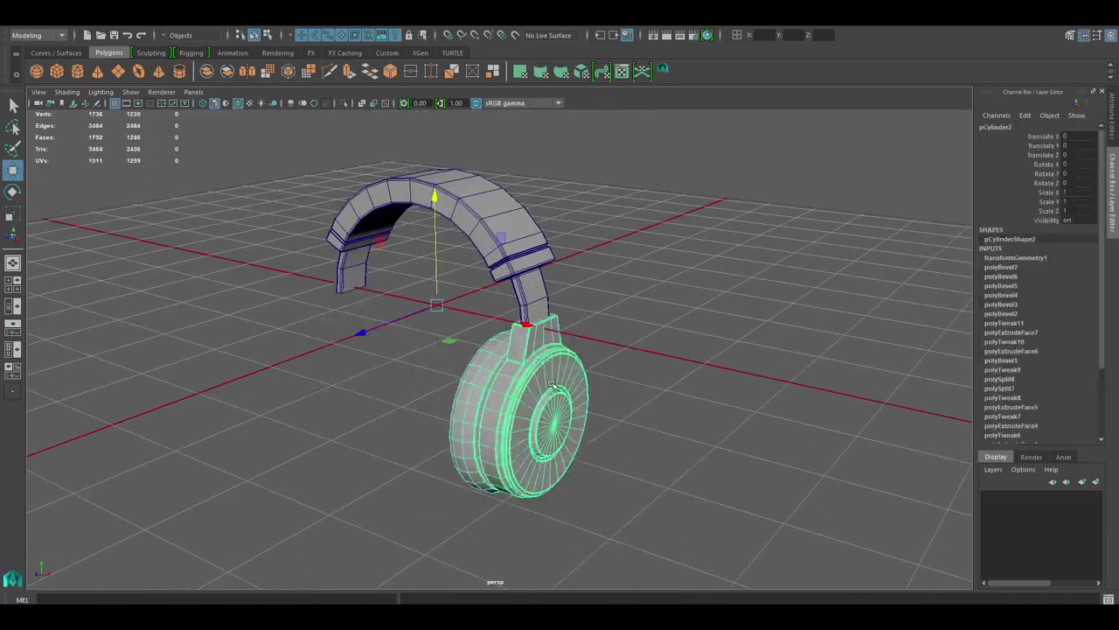
{"action": "left_click", "coordinate": [613, 350]}
{"action": "left_click_drag", "start_coordinate": [613, 349], "coordinate": [599, 336], "text": "alt"}
{"action": "scroll", "coordinate": [599, 337], "scroll_direction": "up", "scroll_amount": 5}
{"action": "scroll", "coordinate": [599, 337], "scroll_direction": "down", "scroll_amount": 5}
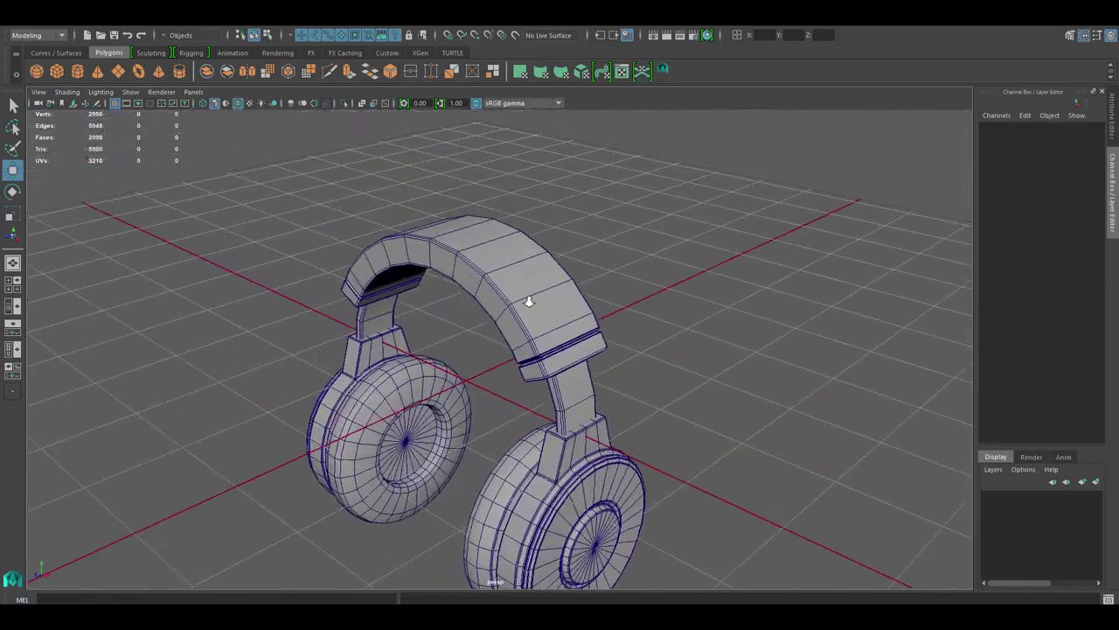
{"action": "scroll", "coordinate": [603, 294], "scroll_direction": "up", "scroll_amount": 3}
{"action": "right_click", "coordinate": [516, 272], "text": "shift"}
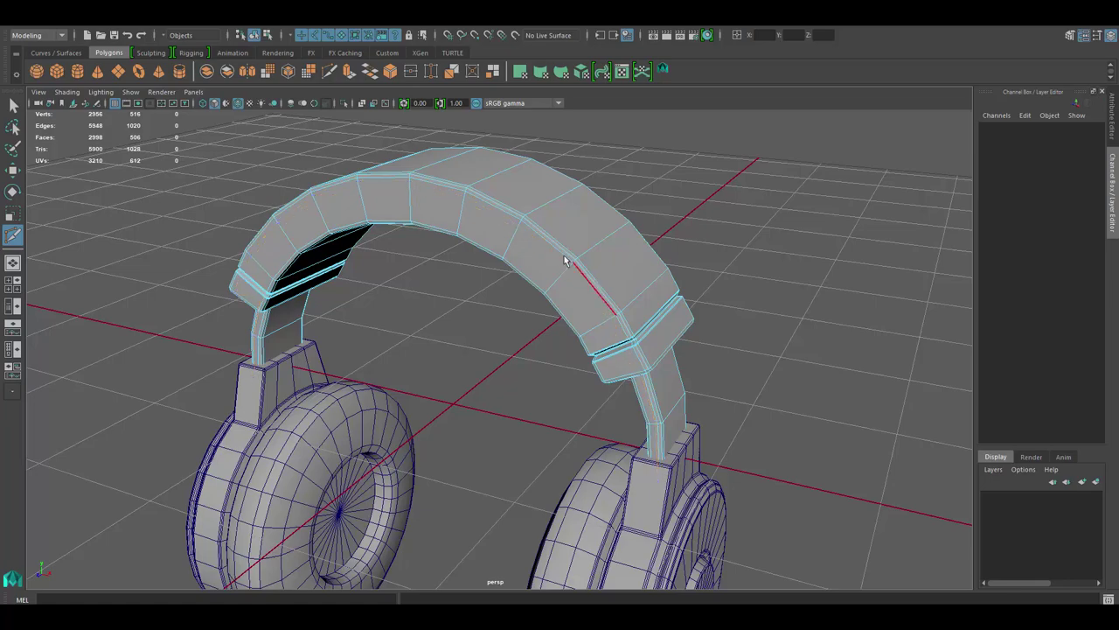
{"action": "key", "text": "q"}
{"action": "scroll", "coordinate": [564, 260], "scroll_direction": "down", "scroll_amount": 5}
{"action": "left_click_drag", "start_coordinate": [489, 398], "coordinate": [551, 396], "text": "alt"}
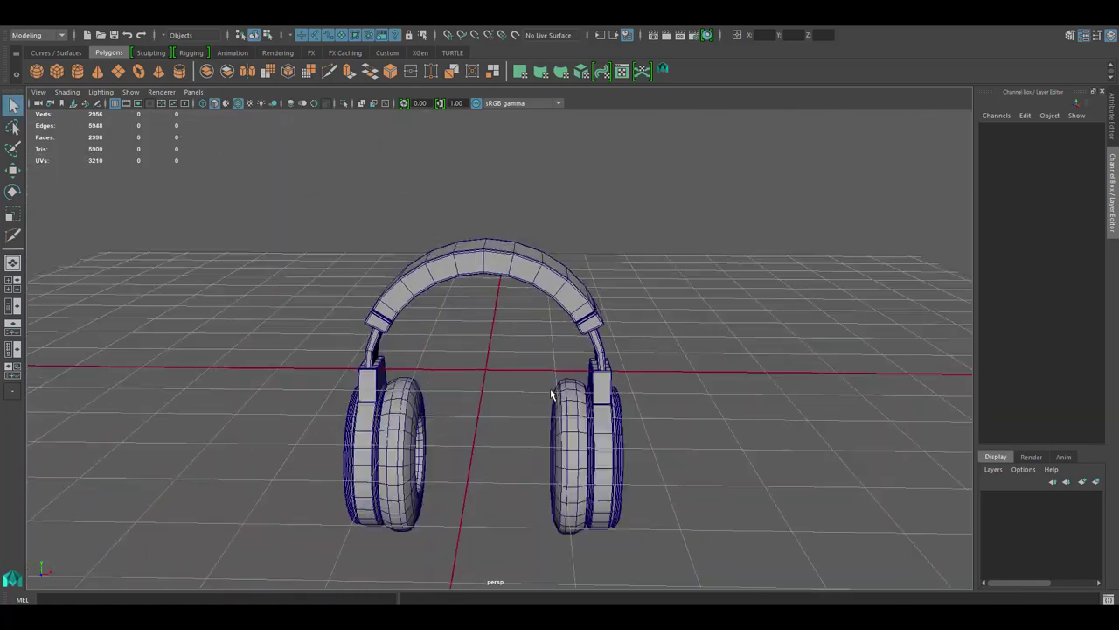
{"action": "left_click", "coordinate": [489, 258]}
{"action": "key", "text": "r"}
{"action": "left_click_drag", "start_coordinate": [560, 289], "coordinate": [638, 333], "text": "alt"}
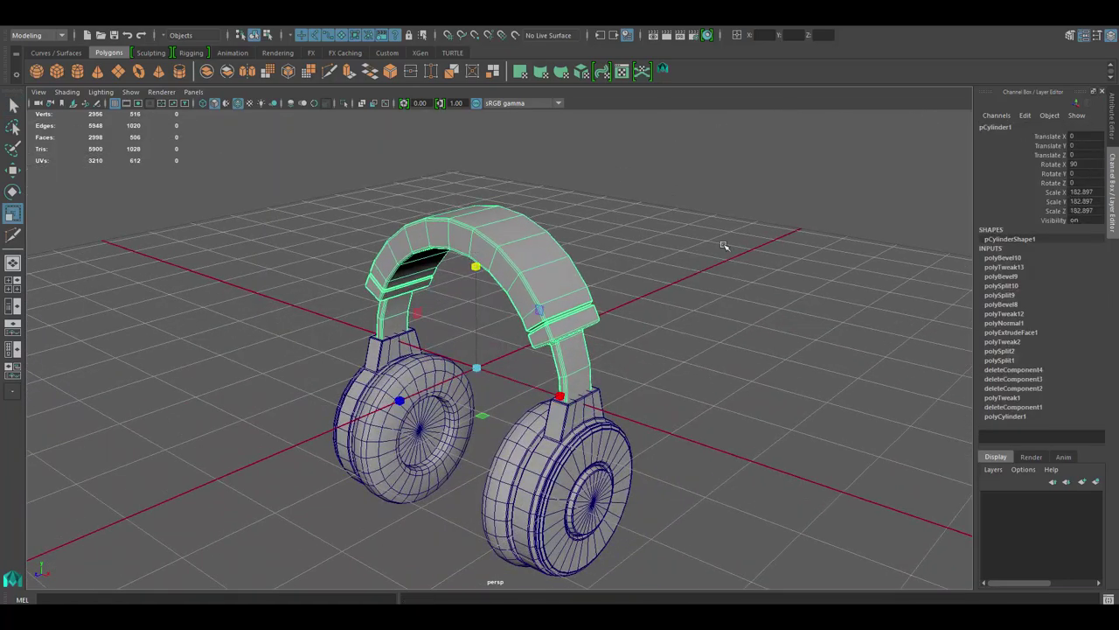
{"action": "key", "text": "ctrl+z"}
{"action": "mouse_move", "coordinate": [724, 246]}
{"action": "left_mouse_down", "text": "alt"}
{"action": "mouse_move", "coordinate": [512, 319]}
{"action": "mouse_move", "coordinate": [589, 324]}
{"action": "mouse_move", "coordinate": [448, 486]}
{"action": "mouse_move", "coordinate": [975, 105]}
{"action": "left_mouse_up", "text": "alt"}
{"action": "left_click", "coordinate": [500, 303]}
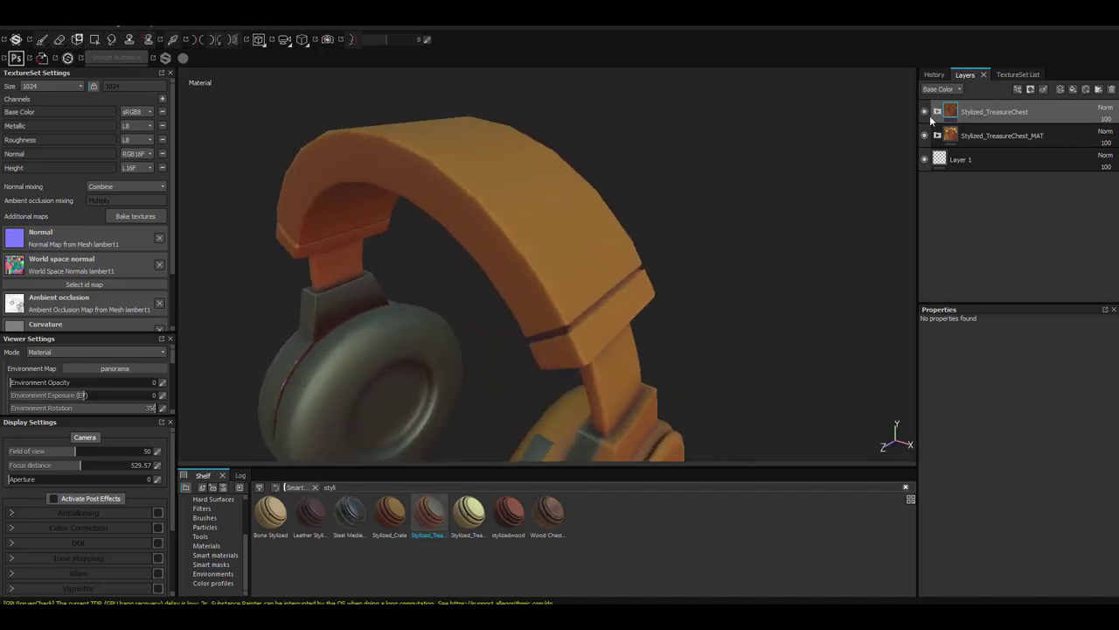
Darken the Base fill layer's base colour from orange to near-black
{"action": "left_click", "coordinate": [968, 266]}
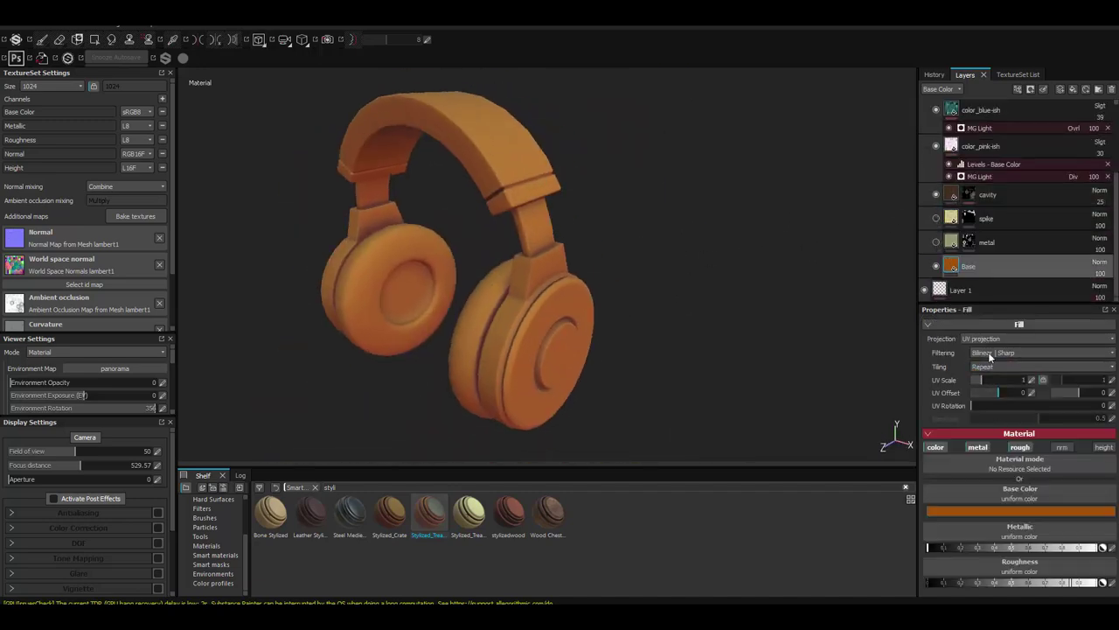
{"action": "left_click_drag", "start_coordinate": [976, 505], "coordinate": [898, 555]}
{"action": "scroll", "coordinate": [747, 333], "scroll_direction": "up", "scroll_amount": 2}
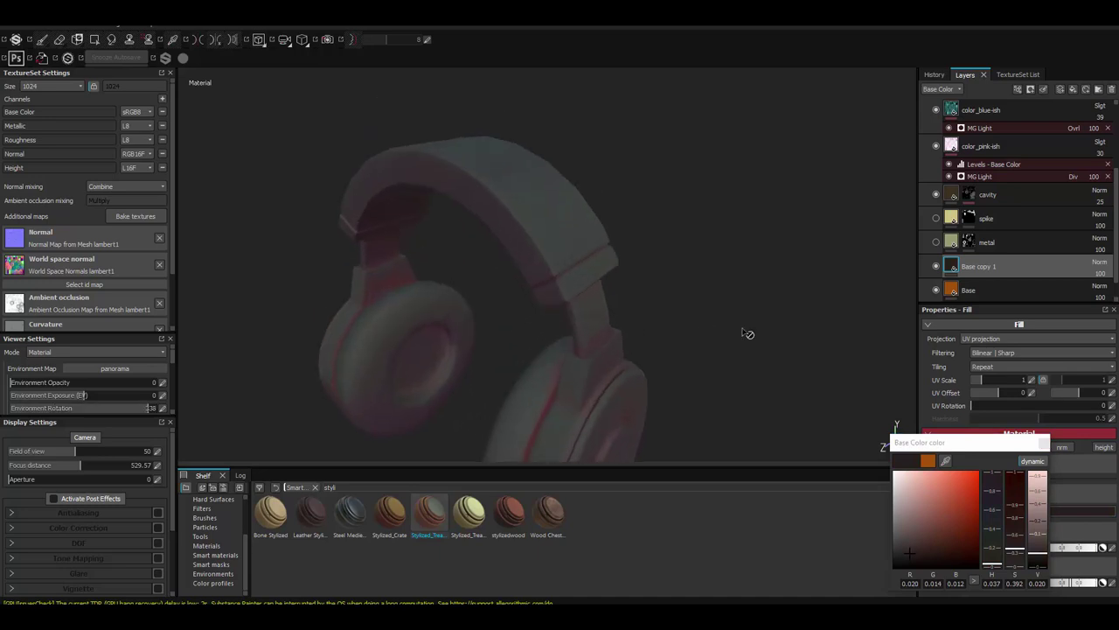
{"action": "left_click", "coordinate": [904, 560]}
{"action": "left_click_drag", "start_coordinate": [644, 294], "coordinate": [1036, 445], "text": "alt"}
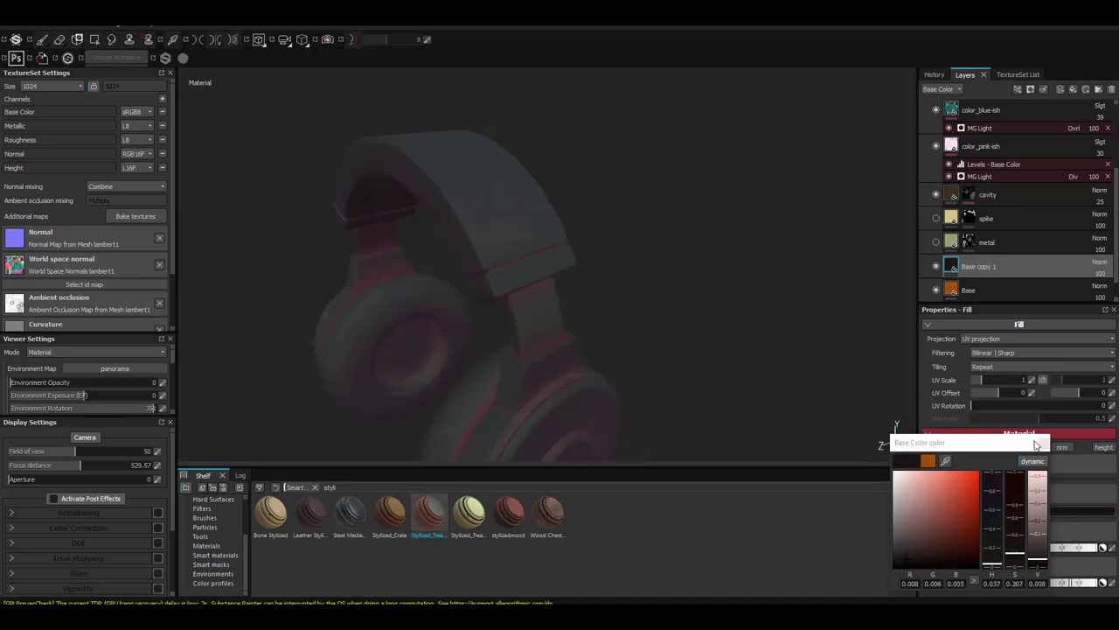
Enable the cavity layer and inspect the occlusion layer's colour in base-colour channel view
{"action": "left_click", "coordinate": [937, 194]}
{"action": "scroll", "coordinate": [936, 158], "scroll_direction": "up", "scroll_amount": 2}
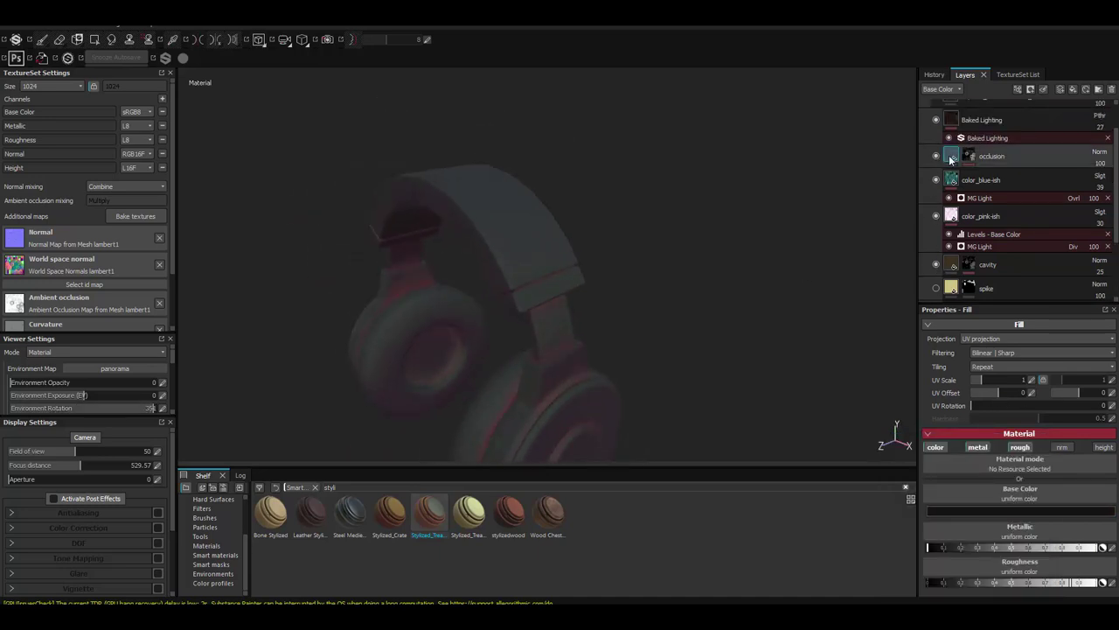
{"action": "left_click", "coordinate": [950, 159]}
{"action": "key", "text": "c"}
{"action": "left_click", "coordinate": [1020, 511]}
{"action": "left_click_drag", "start_coordinate": [679, 233], "coordinate": [490, 236], "text": "alt"}
Search the shelf for 'rubber' and apply the Plastic Rubber smart material to the headphones
{"action": "key", "text": "m"}
{"action": "left_click_drag", "start_coordinate": [428, 512], "coordinate": [1014, 122]}
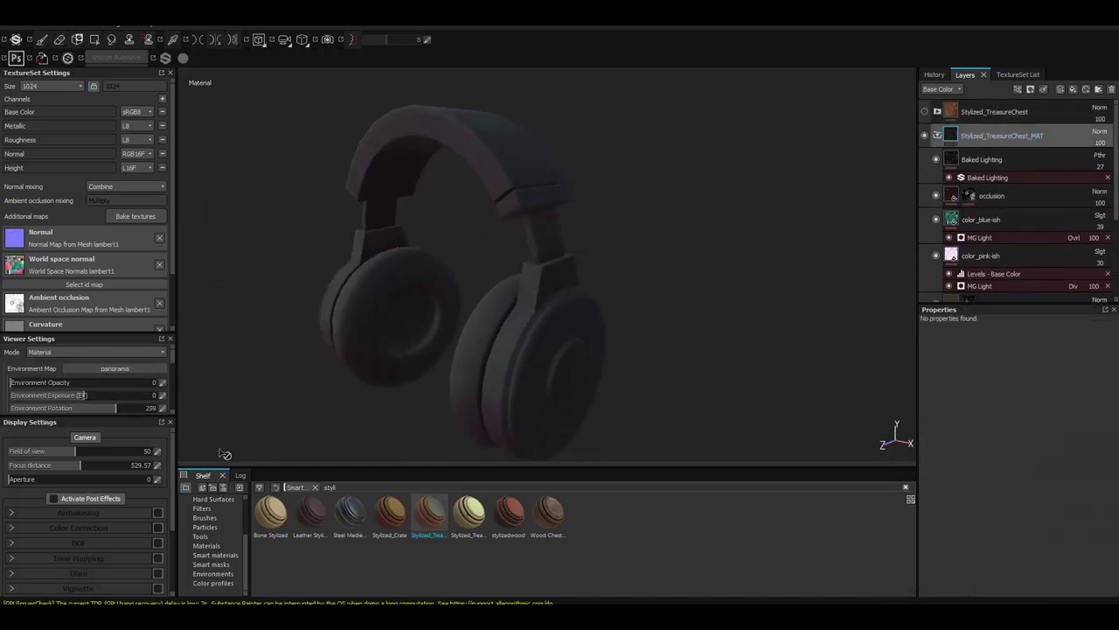
{"action": "double_click", "coordinate": [329, 487]}
{"action": "type", "text": "rubber"}
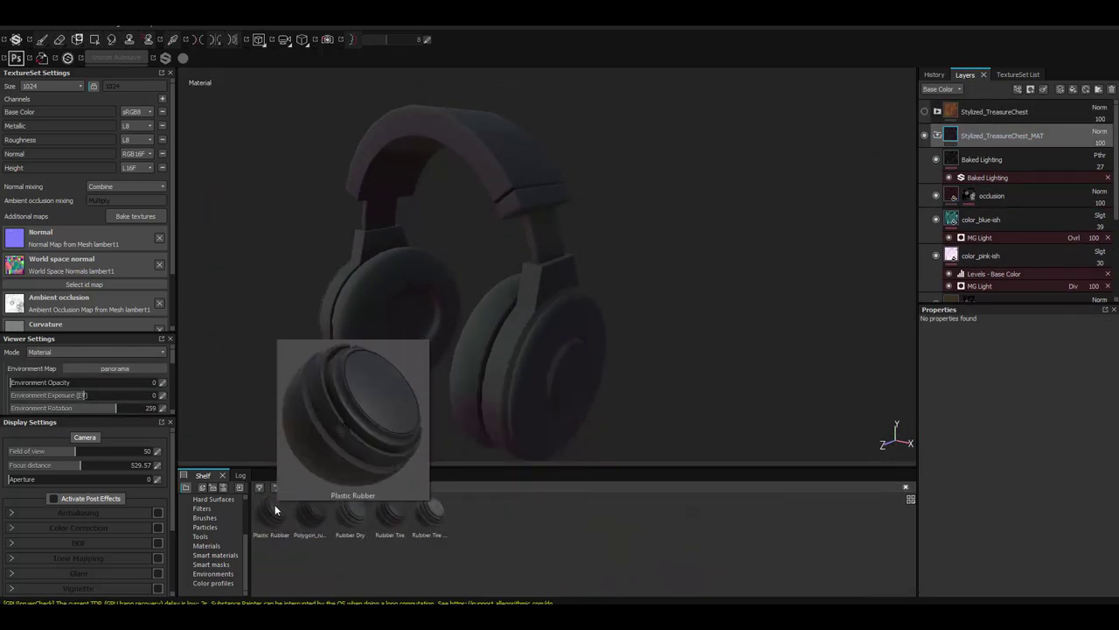
{"action": "left_click_drag", "start_coordinate": [274, 509], "coordinate": [1011, 105]}
{"action": "left_click_drag", "start_coordinate": [551, 198], "coordinate": [582, 288], "text": "alt"}
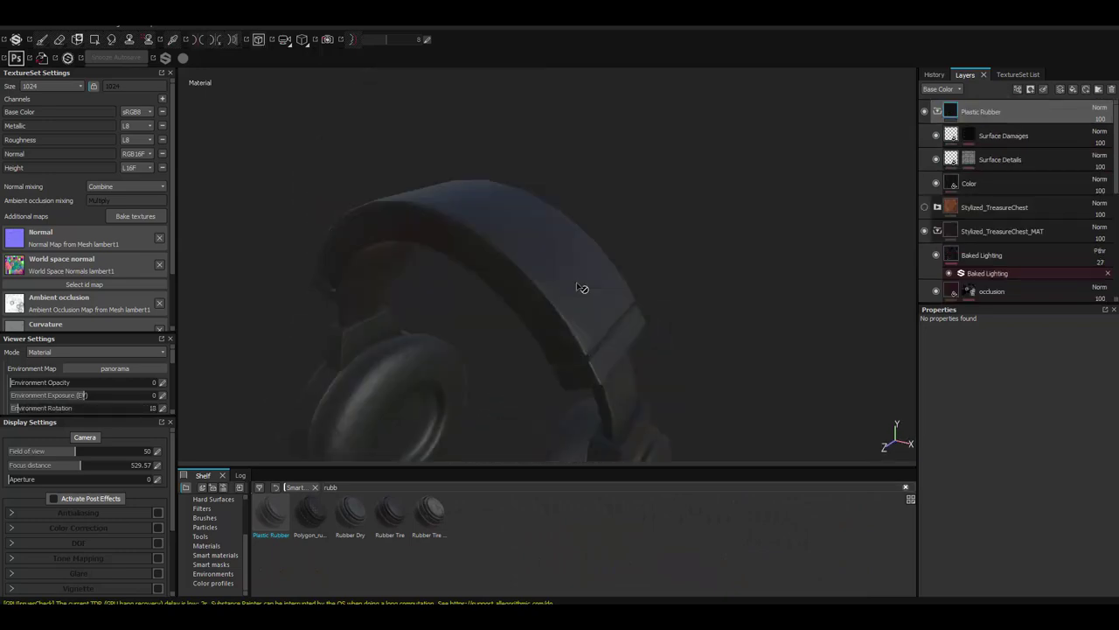
{"action": "key", "text": "f"}
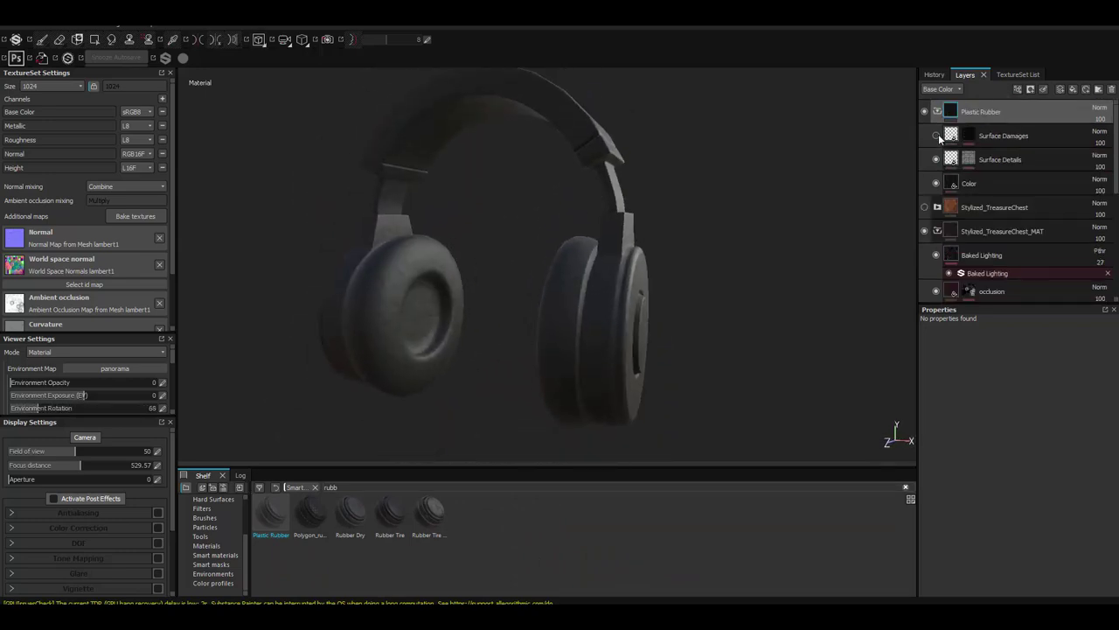
Inspect the Plastic Rubber folder's Surface Details and Color layers, previewing a single channel
{"action": "left_click", "coordinate": [967, 160]}
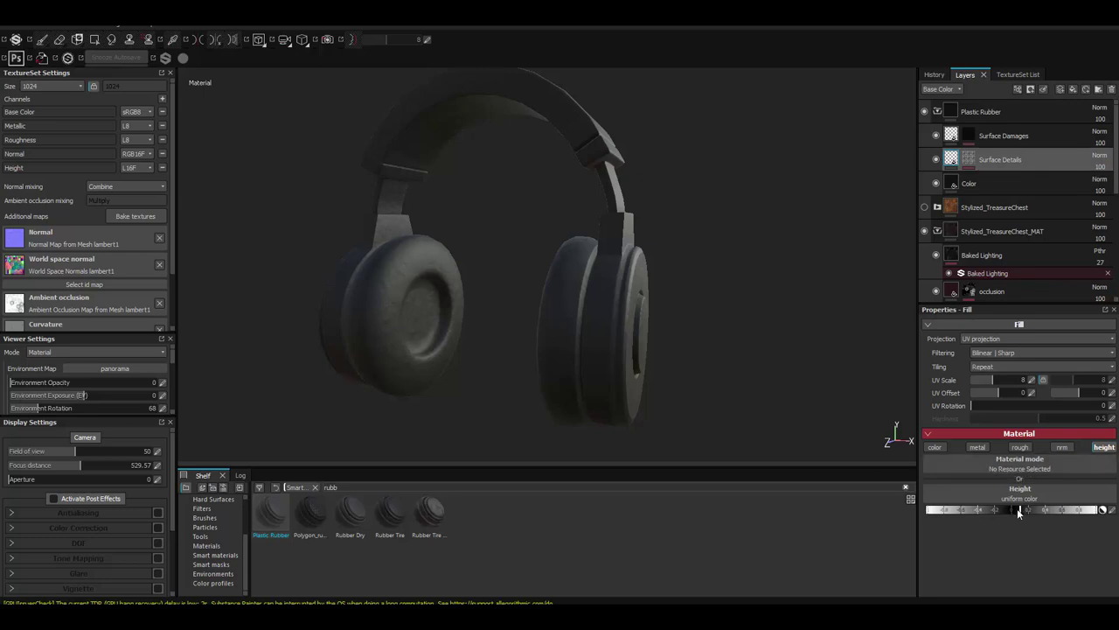
{"action": "left_click", "coordinate": [938, 111]}
{"action": "mouse_move", "coordinate": [559, 262]}
{"action": "left_mouse_down", "text": "alt"}
{"action": "mouse_move", "coordinate": [619, 261]}
{"action": "mouse_move", "coordinate": [669, 219]}
{"action": "left_mouse_up", "text": "alt"}
{"action": "left_click", "coordinate": [937, 111]}
{"action": "left_click", "coordinate": [953, 160]}
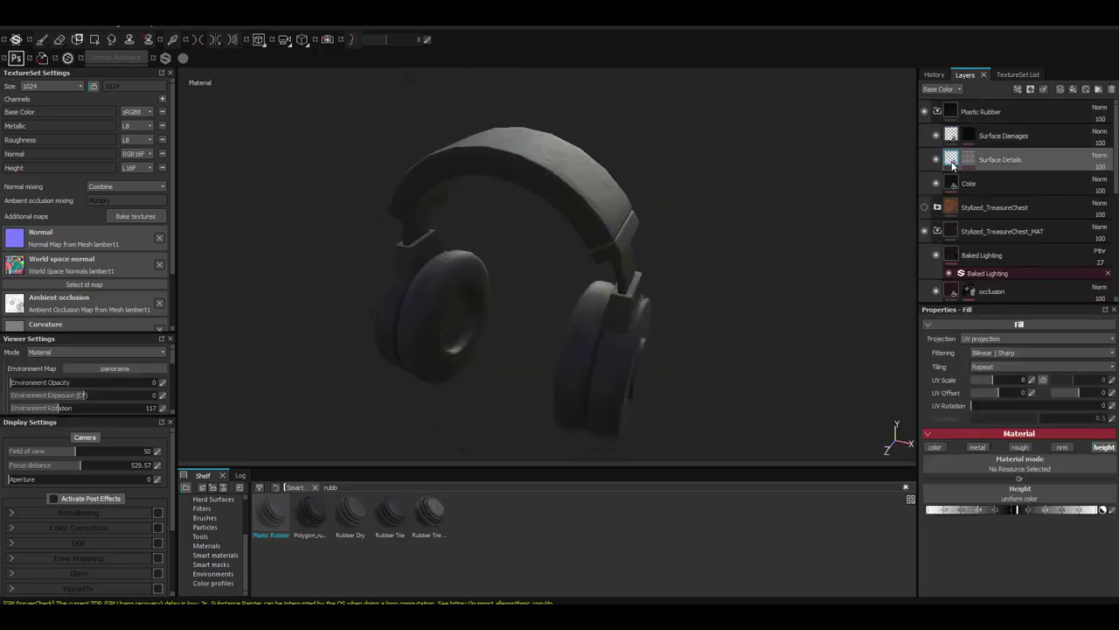
{"action": "left_click", "coordinate": [953, 188]}
{"action": "key", "text": "c"}
{"action": "left_click_drag", "start_coordinate": [729, 270], "coordinate": [722, 260], "text": "alt"}
{"action": "key", "text": "m"}
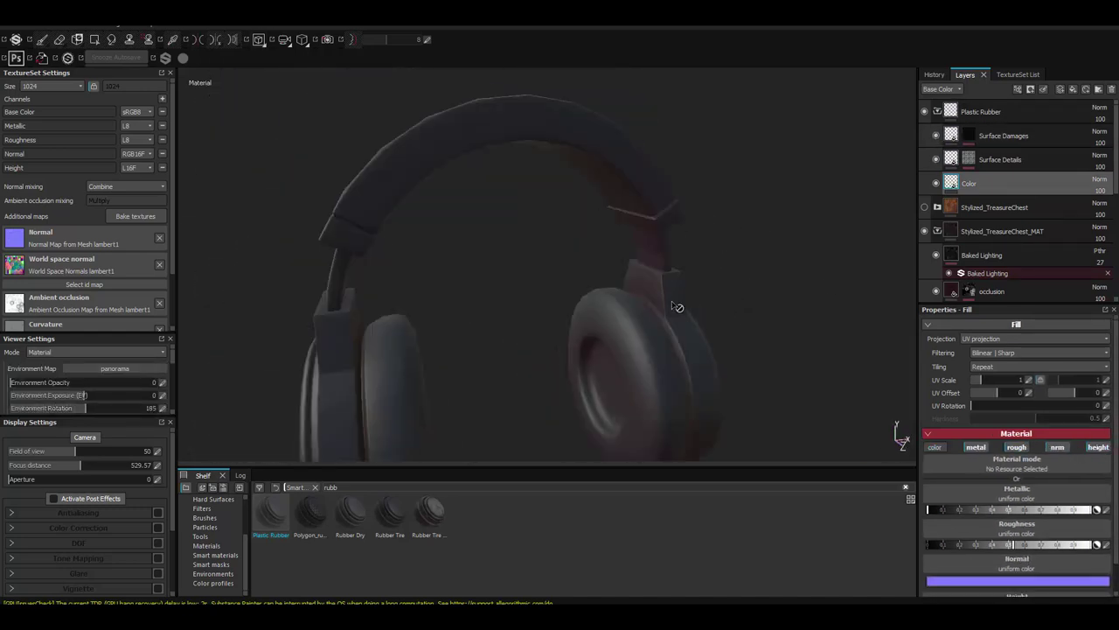
Add a black mask to the Plastic Rubber folder and polygon-fill the right ear cup's faces
{"action": "left_click", "coordinate": [937, 111]}
{"action": "left_click", "coordinate": [1043, 89]}
{"action": "key", "text": "4"}
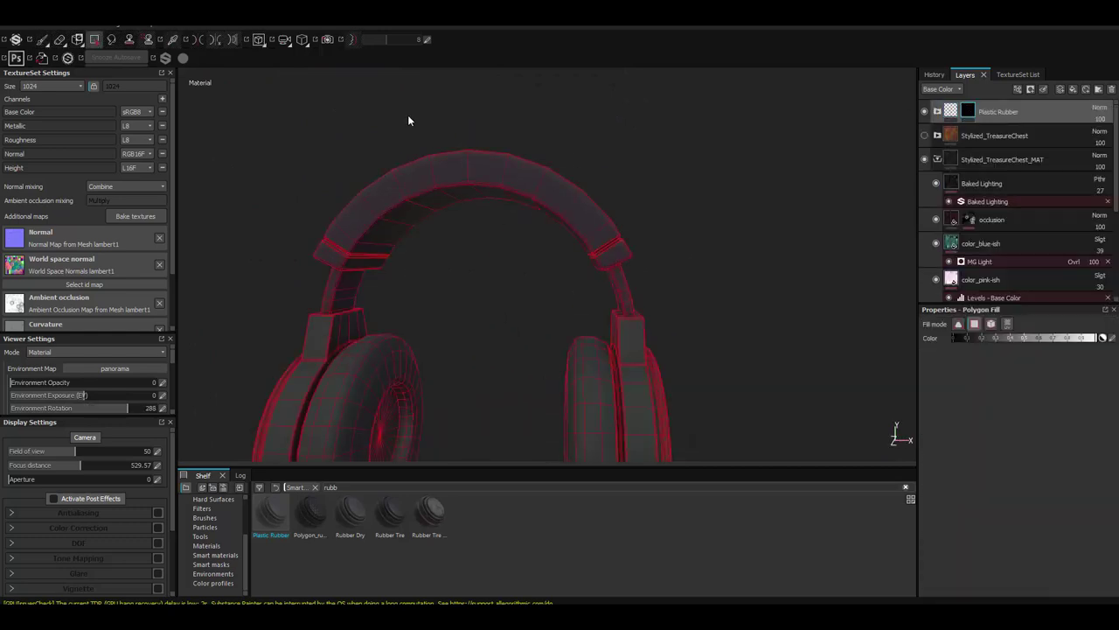
{"action": "mouse_move", "coordinate": [587, 192]}
{"action": "left_mouse_down", "text": "alt"}
{"action": "mouse_move", "coordinate": [649, 292]}
{"action": "mouse_move", "coordinate": [529, 233]}
{"action": "left_mouse_up", "text": "alt"}
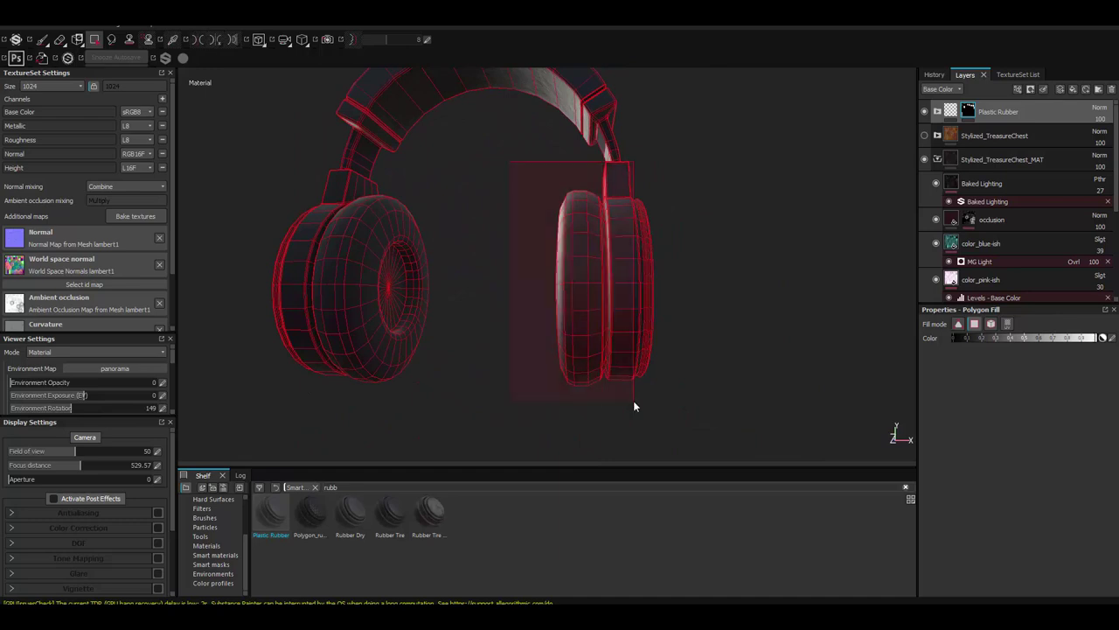
{"action": "left_click_drag", "start_coordinate": [635, 406], "coordinate": [605, 339], "text": "alt"}
{"action": "left_click_drag", "start_coordinate": [605, 408], "coordinate": [540, 276], "text": "alt"}
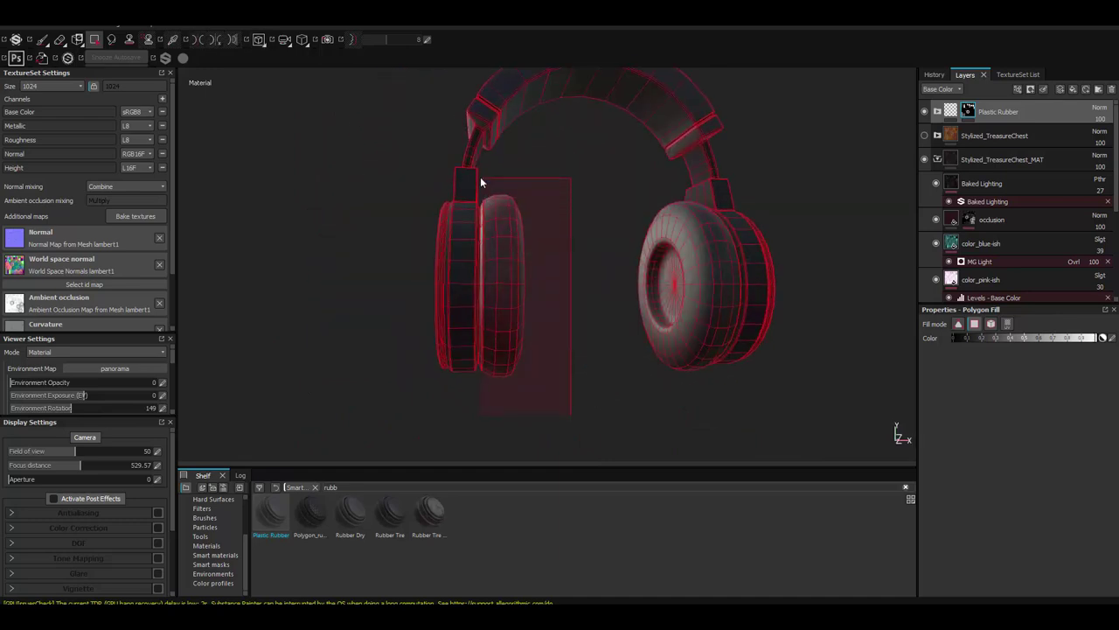
{"action": "left_click_drag", "start_coordinate": [480, 182], "coordinate": [264, 177], "text": "alt"}
{"action": "key", "text": "1"}
{"action": "mouse_move", "coordinate": [537, 245]}
{"action": "right_mouse_down", "text": "shift"}
{"action": "mouse_move", "coordinate": [574, 236]}
{"action": "mouse_move", "coordinate": [617, 295]}
{"action": "right_mouse_up", "text": "shift"}
{"action": "scroll", "coordinate": [1015, 201], "scroll_direction": "down", "scroll_amount": 3}
Change Base copy 2's base colour to a darker orange-red
{"action": "left_click", "coordinate": [978, 243]}
{"action": "left_click", "coordinate": [1084, 511]}
{"action": "mouse_move", "coordinate": [989, 511]}
{"action": "left_mouse_down"}
{"action": "mouse_move", "coordinate": [986, 503]}
{"action": "mouse_move", "coordinate": [990, 510]}
{"action": "left_mouse_up"}
{"action": "left_click_drag", "start_coordinate": [1005, 560], "coordinate": [1012, 574]}
{"action": "left_click", "coordinate": [1057, 448]}
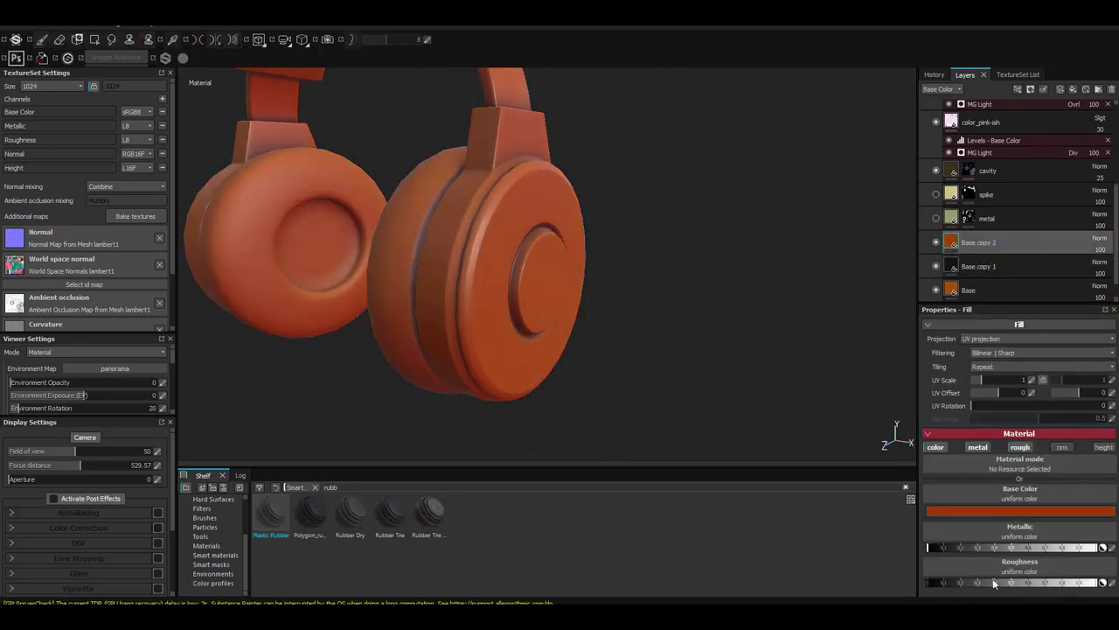
Add a black mask to Base copy 2 and polygon-fill the ear-cup cap faces
{"action": "left_click_drag", "start_coordinate": [787, 420], "coordinate": [709, 332], "text": "alt"}
{"action": "right_click", "coordinate": [955, 239]}
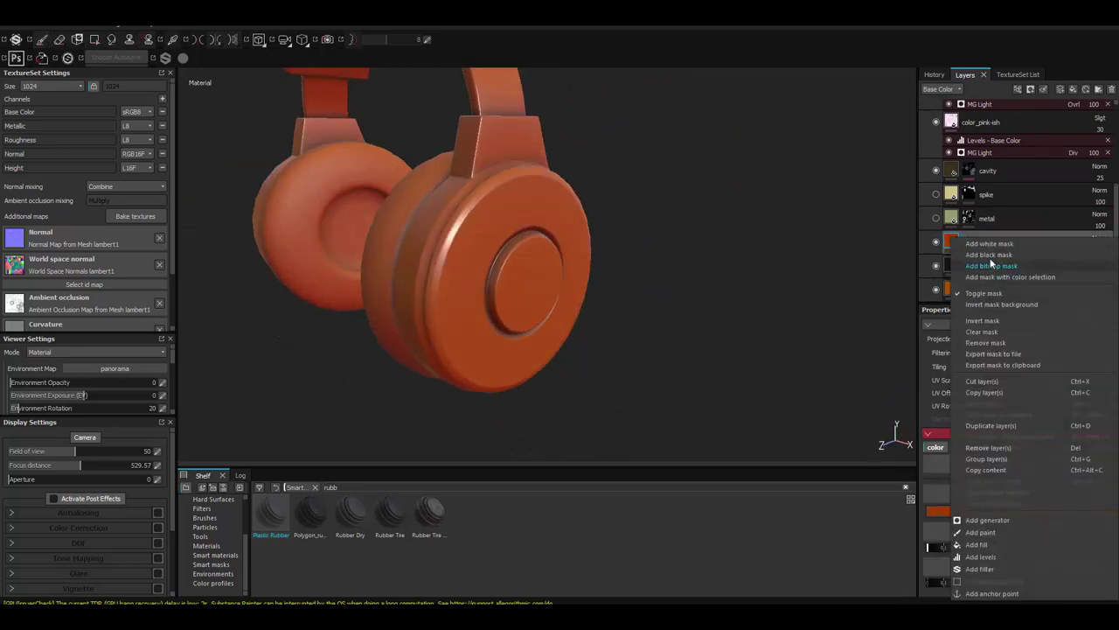
{"action": "left_click", "coordinate": [991, 260]}
{"action": "key", "text": "4"}
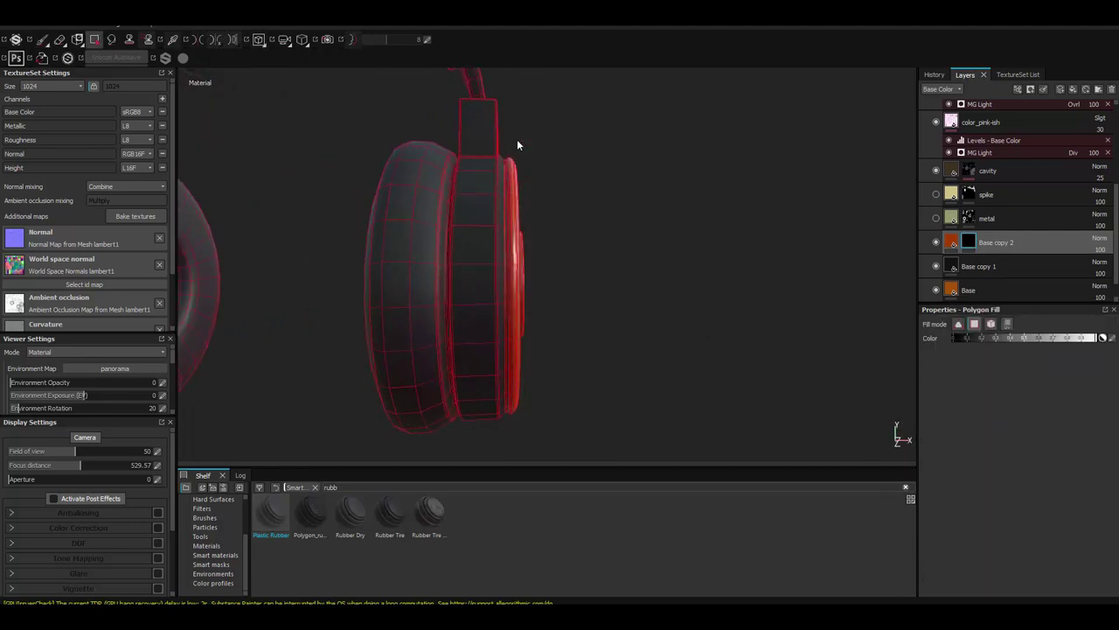
{"action": "left_click_drag", "start_coordinate": [517, 145], "coordinate": [471, 196], "text": "alt"}
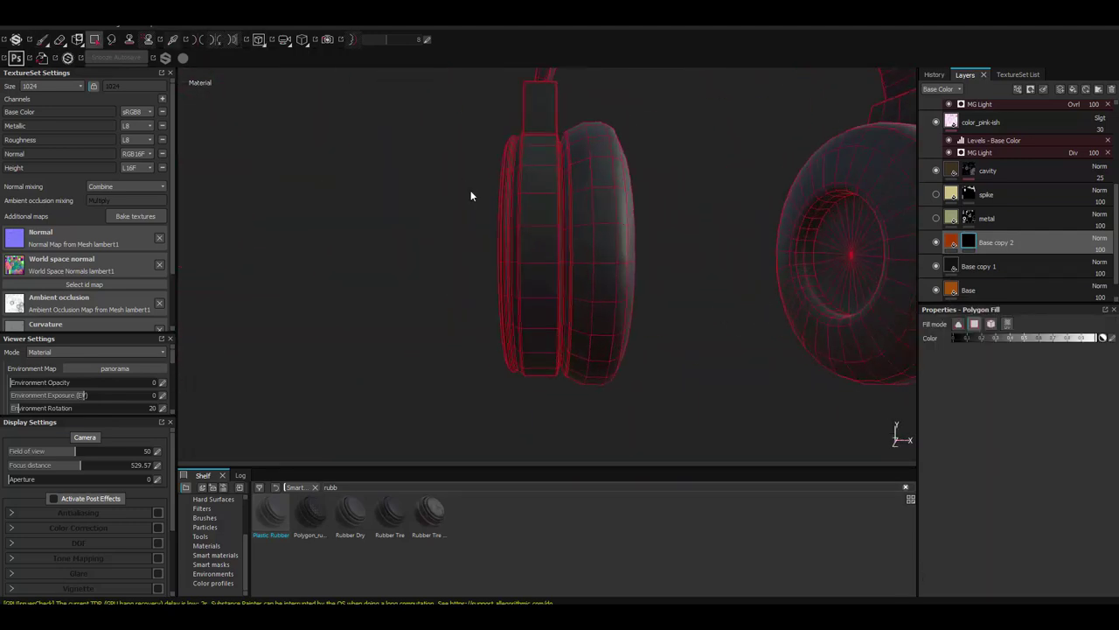
{"action": "mouse_move", "coordinate": [510, 418]}
{"action": "left_mouse_down", "text": "alt"}
{"action": "mouse_move", "coordinate": [592, 257]}
{"action": "mouse_move", "coordinate": [518, 265]}
{"action": "mouse_move", "coordinate": [570, 192]}
{"action": "mouse_move", "coordinate": [648, 283]}
{"action": "left_mouse_up", "text": "alt"}
{"action": "mouse_move", "coordinate": [563, 234]}
{"action": "left_mouse_down", "text": "alt"}
{"action": "mouse_move", "coordinate": [460, 292]}
{"action": "mouse_move", "coordinate": [770, 237]}
{"action": "mouse_move", "coordinate": [739, 203]}
{"action": "mouse_move", "coordinate": [588, 238]}
{"action": "left_mouse_up", "text": "alt"}
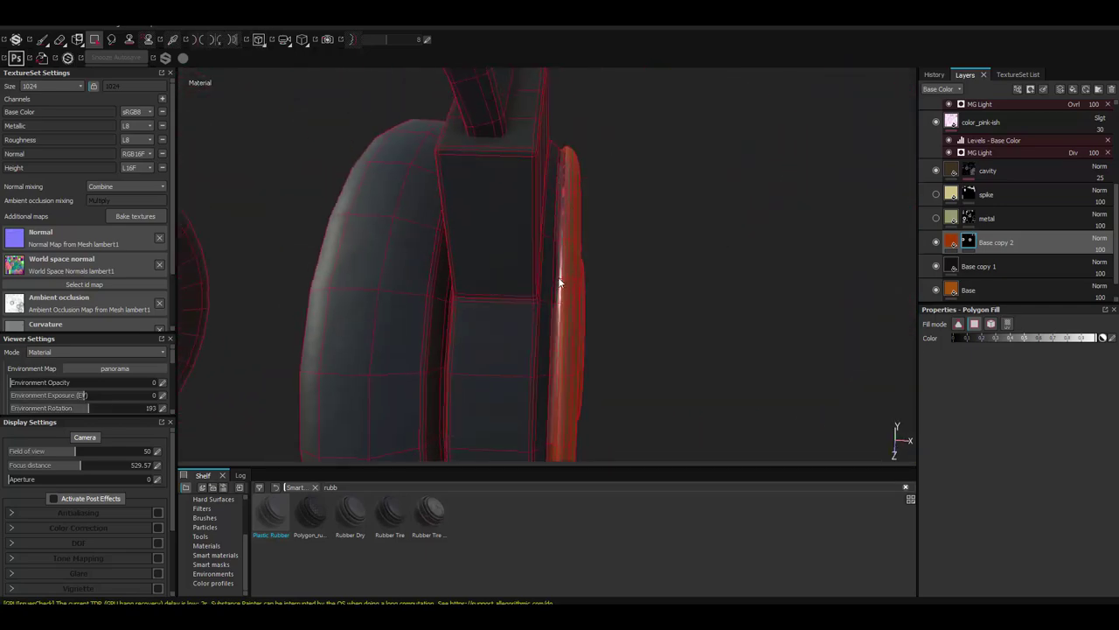
{"action": "mouse_move", "coordinate": [559, 278]}
{"action": "left_mouse_down", "text": "alt"}
{"action": "mouse_move", "coordinate": [411, 274]}
{"action": "mouse_move", "coordinate": [250, 235]}
{"action": "left_mouse_up", "text": "alt"}
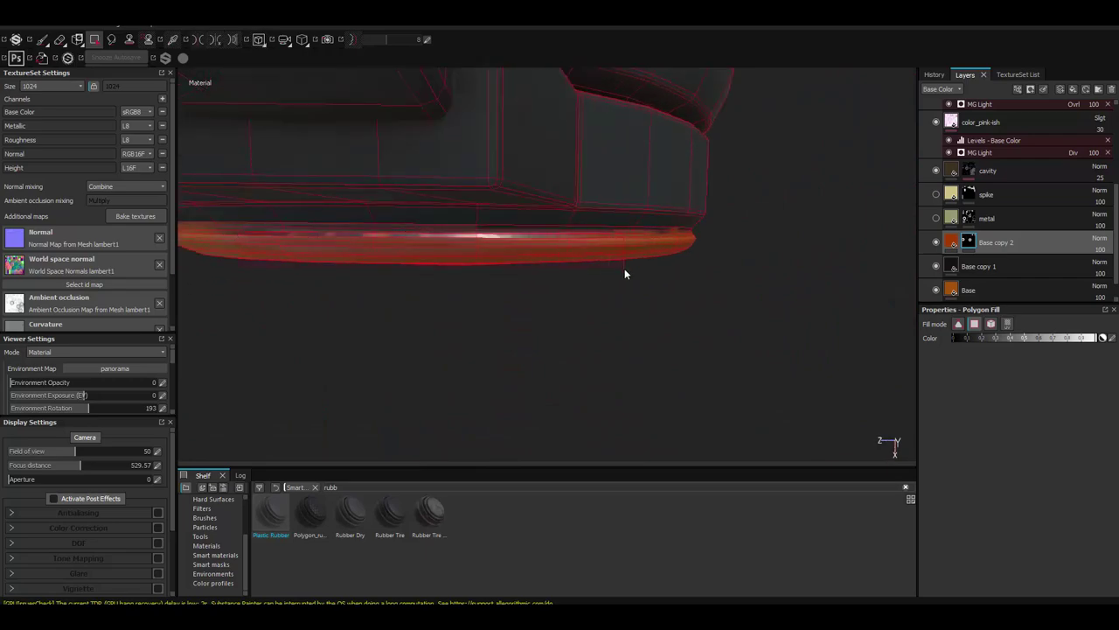
{"action": "mouse_move", "coordinate": [625, 268]}
{"action": "left_mouse_down", "text": "alt"}
{"action": "mouse_move", "coordinate": [525, 254]}
{"action": "mouse_move", "coordinate": [581, 250]}
{"action": "left_mouse_up", "text": "alt"}
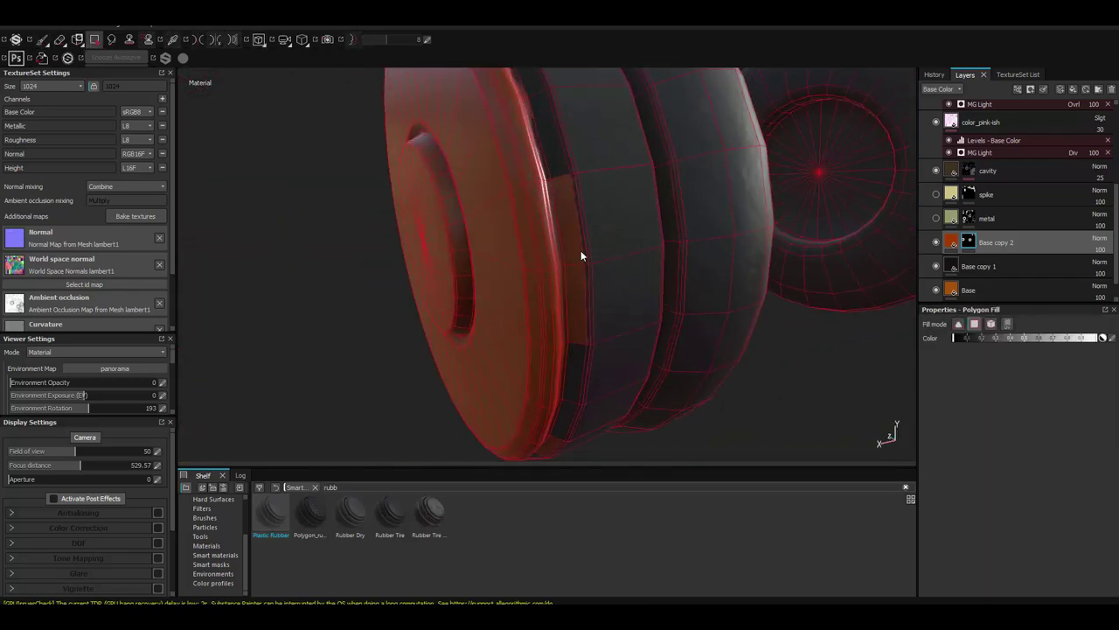
{"action": "mouse_move", "coordinate": [595, 358]}
{"action": "left_mouse_down", "text": "alt"}
{"action": "mouse_move", "coordinate": [710, 159]}
{"action": "mouse_move", "coordinate": [473, 195]}
{"action": "left_mouse_up", "text": "alt"}
{"action": "key", "text": "1"}
Select Base copy 1 and orbit to inspect the orange ear caps
{"action": "scroll", "coordinate": [472, 195], "scroll_direction": "down", "scroll_amount": 5}
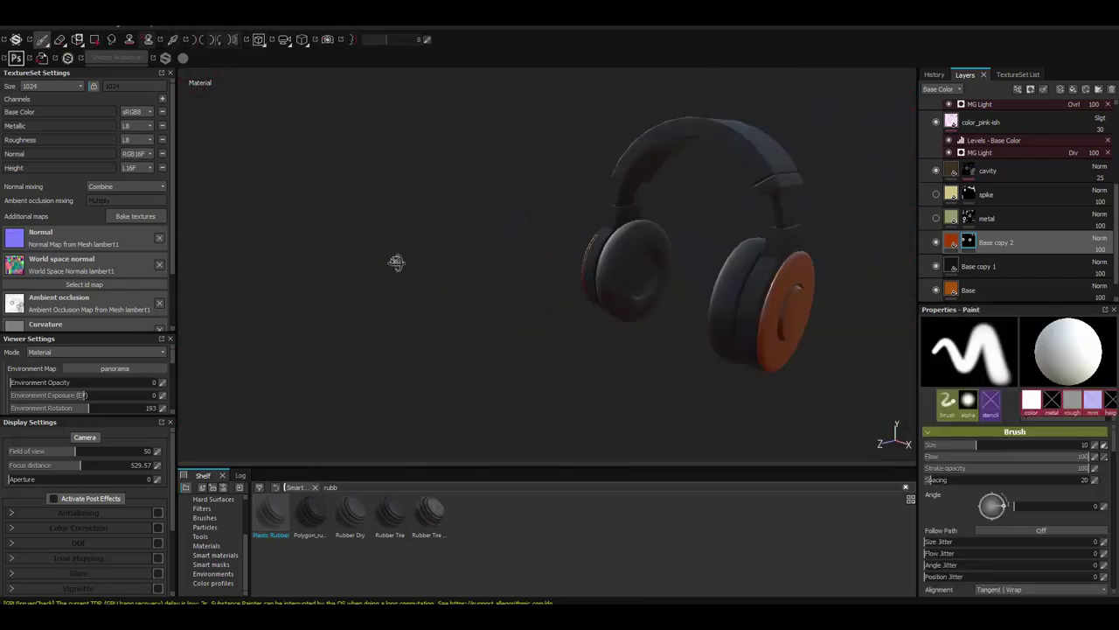
{"action": "mouse_move", "coordinate": [392, 259]}
{"action": "left_mouse_down", "text": "alt"}
{"action": "mouse_move", "coordinate": [474, 254]}
{"action": "mouse_move", "coordinate": [362, 195]}
{"action": "mouse_move", "coordinate": [429, 305]}
{"action": "mouse_move", "coordinate": [712, 260]}
{"action": "mouse_move", "coordinate": [664, 263]}
{"action": "left_mouse_up", "text": "alt"}
{"action": "left_click", "coordinate": [979, 242]}
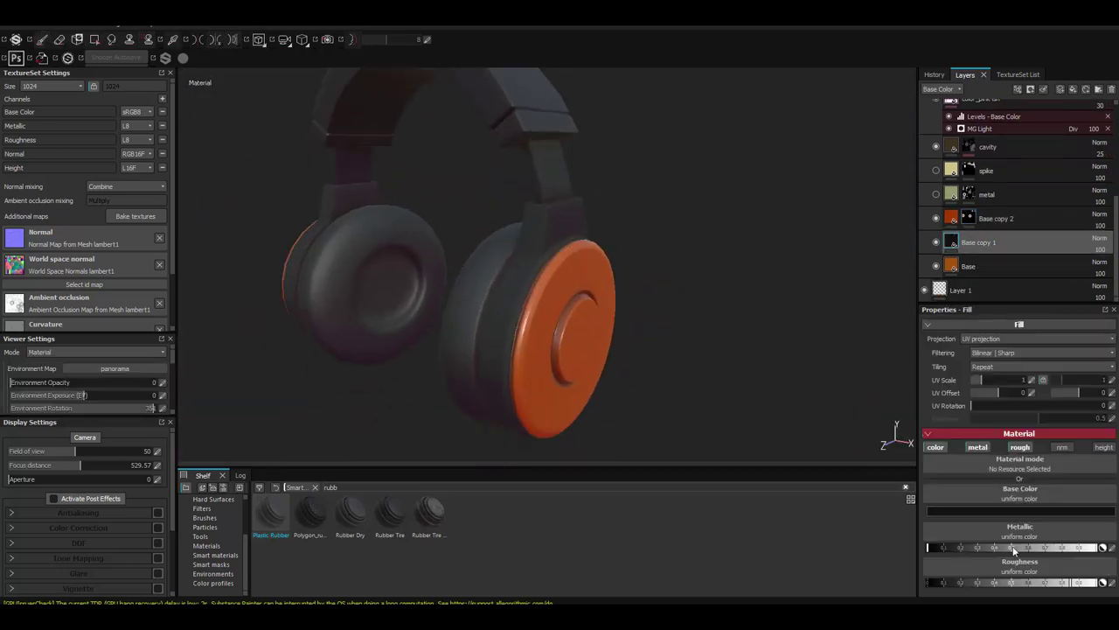
{"action": "left_click_drag", "start_coordinate": [757, 300], "coordinate": [977, 585], "text": "alt"}
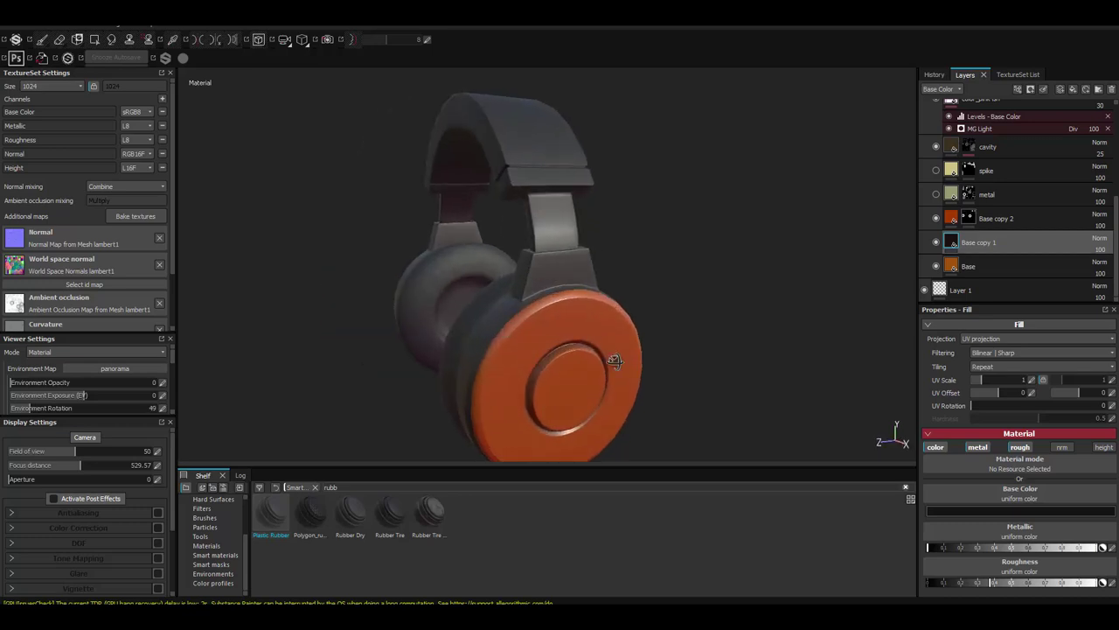
{"action": "mouse_move", "coordinate": [699, 306]}
{"action": "left_mouse_down", "text": "alt"}
{"action": "mouse_move", "coordinate": [644, 288]}
{"action": "mouse_move", "coordinate": [674, 277]}
{"action": "mouse_move", "coordinate": [617, 277]}
{"action": "mouse_move", "coordinate": [577, 249]}
{"action": "mouse_move", "coordinate": [589, 230]}
{"action": "mouse_move", "coordinate": [612, 240]}
{"action": "left_mouse_up", "text": "alt"}
{"action": "mouse_move", "coordinate": [976, 584]}
{"action": "left_mouse_down", "text": "alt"}
{"action": "mouse_move", "coordinate": [525, 247]}
{"action": "mouse_move", "coordinate": [725, 278]}
{"action": "mouse_move", "coordinate": [520, 268]}
{"action": "mouse_move", "coordinate": [690, 305]}
{"action": "mouse_move", "coordinate": [527, 215]}
{"action": "mouse_move", "coordinate": [591, 291]}
{"action": "mouse_move", "coordinate": [502, 282]}
{"action": "mouse_move", "coordinate": [725, 260]}
{"action": "mouse_move", "coordinate": [415, 511]}
{"action": "left_mouse_up", "text": "alt"}
Apply the Polygon_rubber material to the ear cup and toggle its polygons layer to compare
{"action": "left_click_drag", "start_coordinate": [310, 514], "coordinate": [470, 451]}
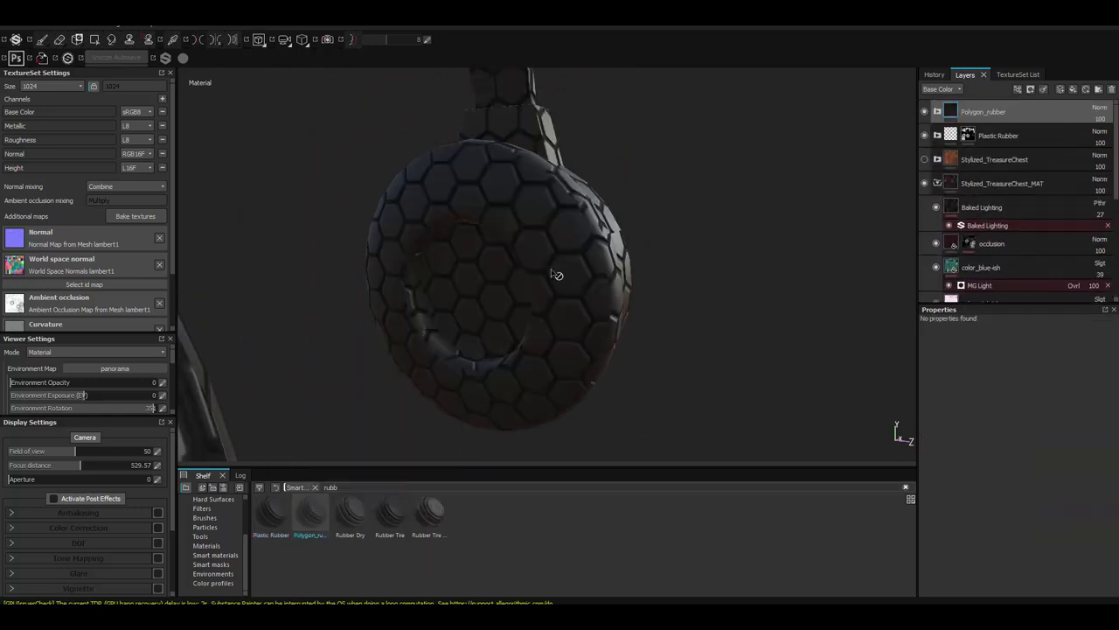
{"action": "left_click", "coordinate": [936, 135]}
{"action": "left_click", "coordinate": [936, 135]}
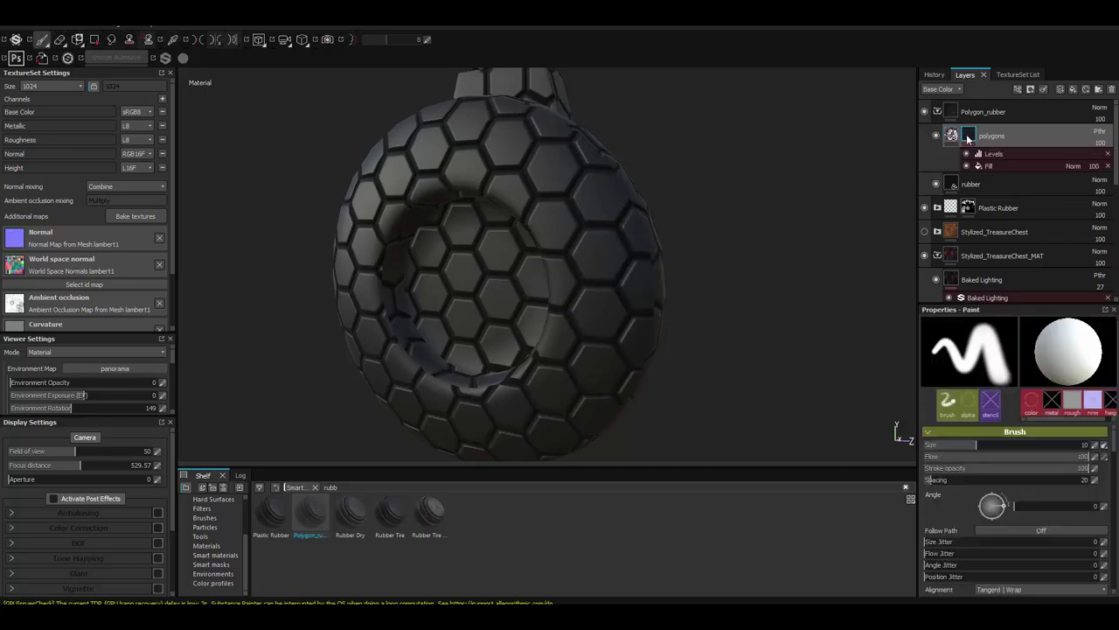
Raise the polygons layer's UV Scale to 17.05 for smaller hexagons, then select the folder mask
{"action": "left_click_drag", "start_coordinate": [991, 379], "coordinate": [998, 379]}
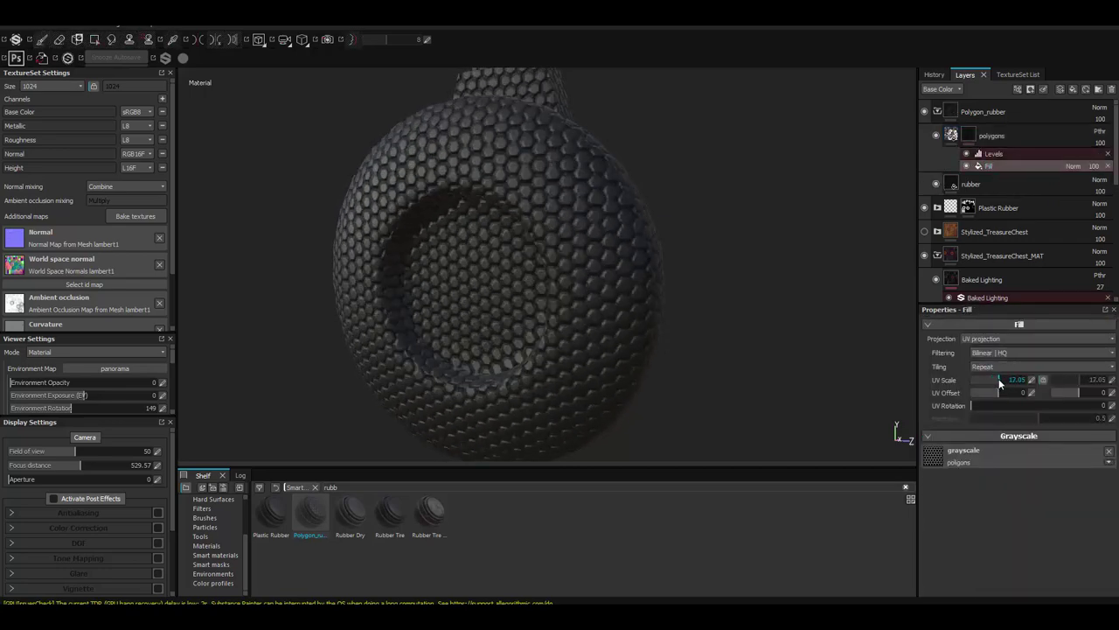
{"action": "left_click", "coordinate": [1003, 138]}
{"action": "left_click", "coordinate": [1005, 153]}
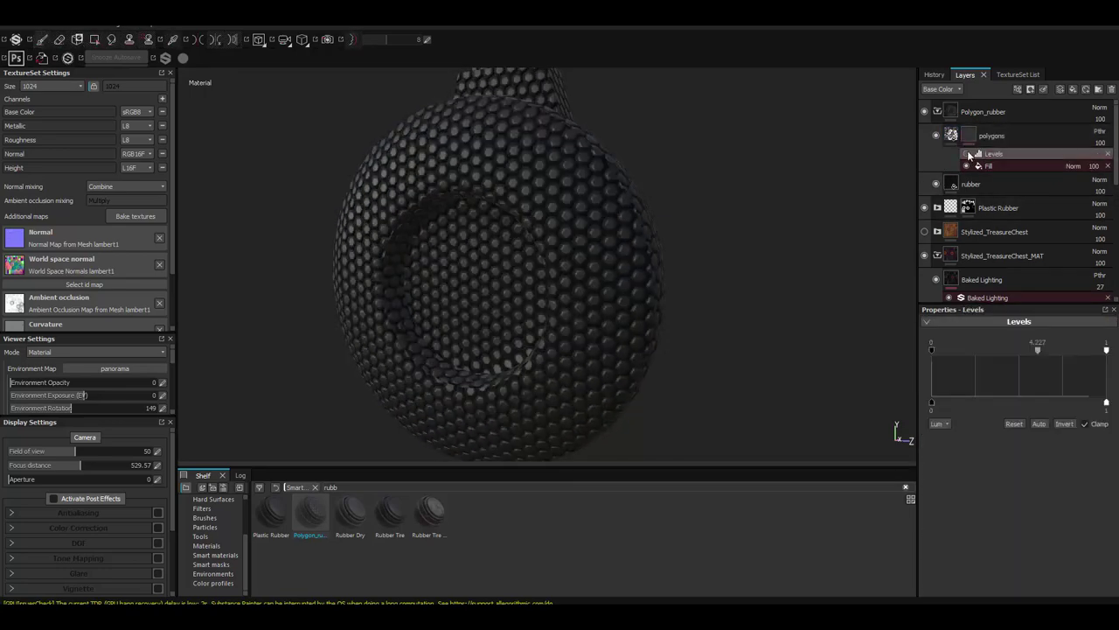
{"action": "left_click", "coordinate": [967, 114]}
Polygon-fill the mask on the inner speaker faces so hexagons show only in the ear-cup centres
{"action": "key", "text": "j"}
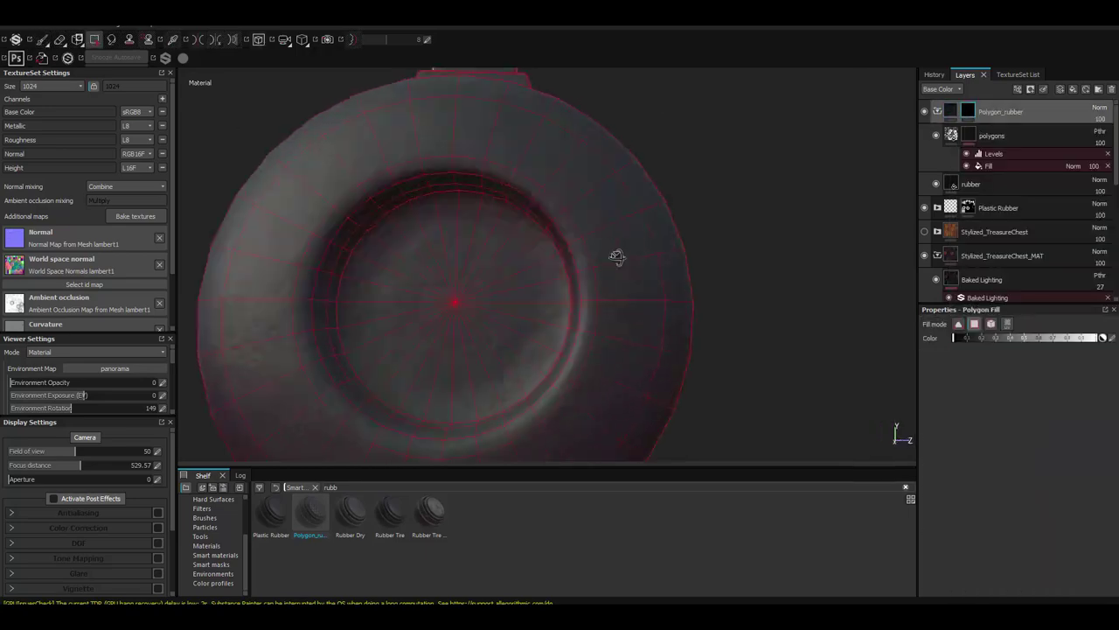
{"action": "mouse_move", "coordinate": [617, 254]}
{"action": "left_mouse_down", "text": "alt"}
{"action": "mouse_move", "coordinate": [584, 298]}
{"action": "mouse_move", "coordinate": [792, 396]}
{"action": "left_mouse_up", "text": "alt"}
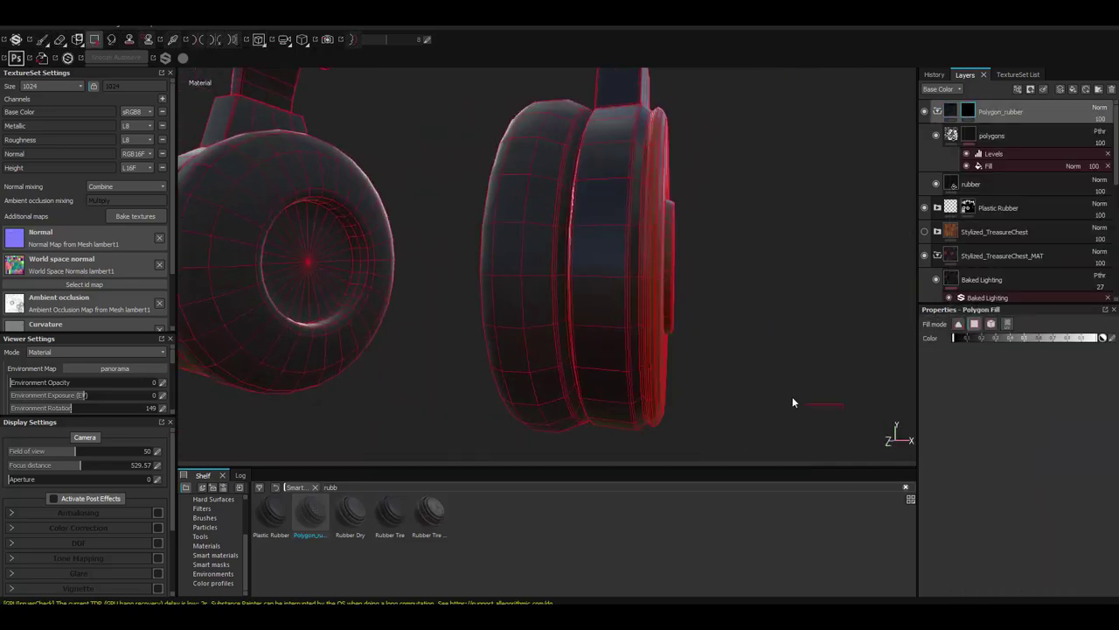
{"action": "right_click_drag", "start_coordinate": [792, 396], "coordinate": [617, 256], "text": "alt"}
{"action": "mouse_move", "coordinate": [617, 256]}
{"action": "left_mouse_down", "text": "alt"}
{"action": "mouse_move", "coordinate": [310, 224]}
{"action": "mouse_move", "coordinate": [674, 271]}
{"action": "mouse_move", "coordinate": [400, 295]}
{"action": "mouse_move", "coordinate": [462, 280]}
{"action": "mouse_move", "coordinate": [675, 281]}
{"action": "mouse_move", "coordinate": [579, 279]}
{"action": "left_mouse_up", "text": "alt"}
{"action": "key", "text": "1"}
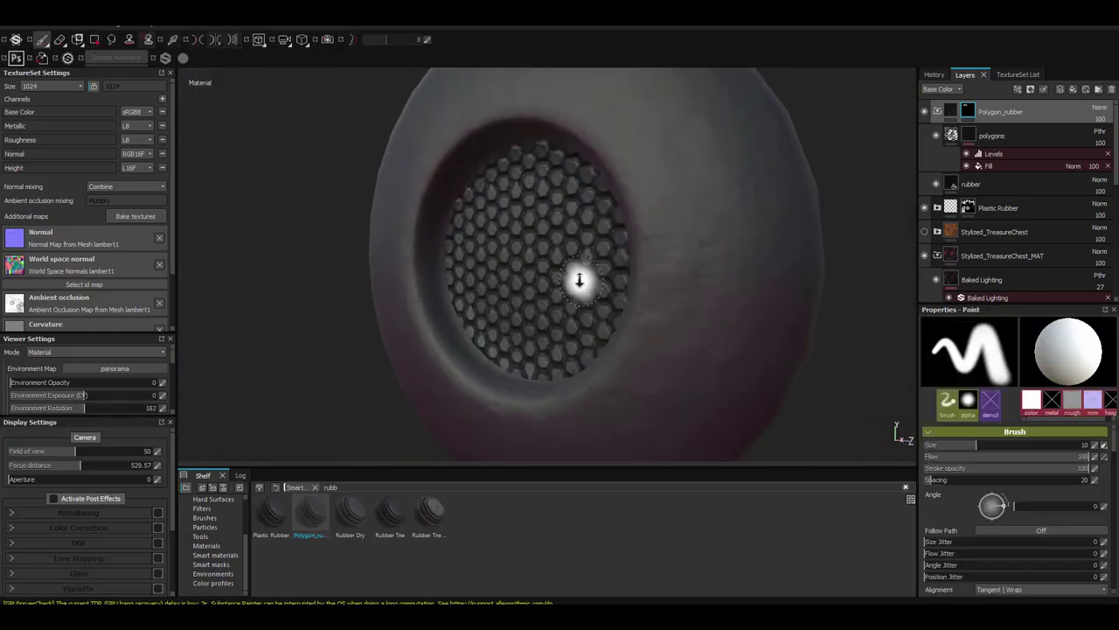
{"action": "key", "text": "4"}
{"action": "mouse_move", "coordinate": [545, 333]}
{"action": "left_mouse_down", "text": "alt"}
{"action": "mouse_move", "coordinate": [452, 279]}
{"action": "mouse_move", "coordinate": [236, 242]}
{"action": "mouse_move", "coordinate": [626, 269]}
{"action": "left_mouse_up", "text": "alt"}
{"action": "key", "text": "1"}
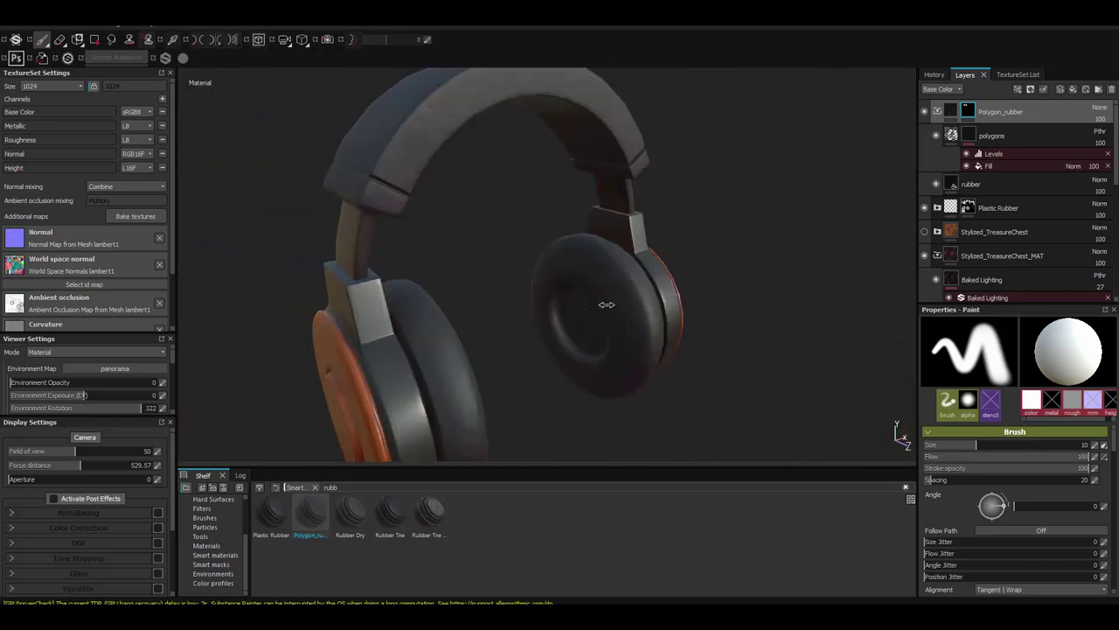
Brighten the hexagons with the polygons layer's Levels, setting output to 0.313
{"action": "left_click", "coordinate": [981, 153]}
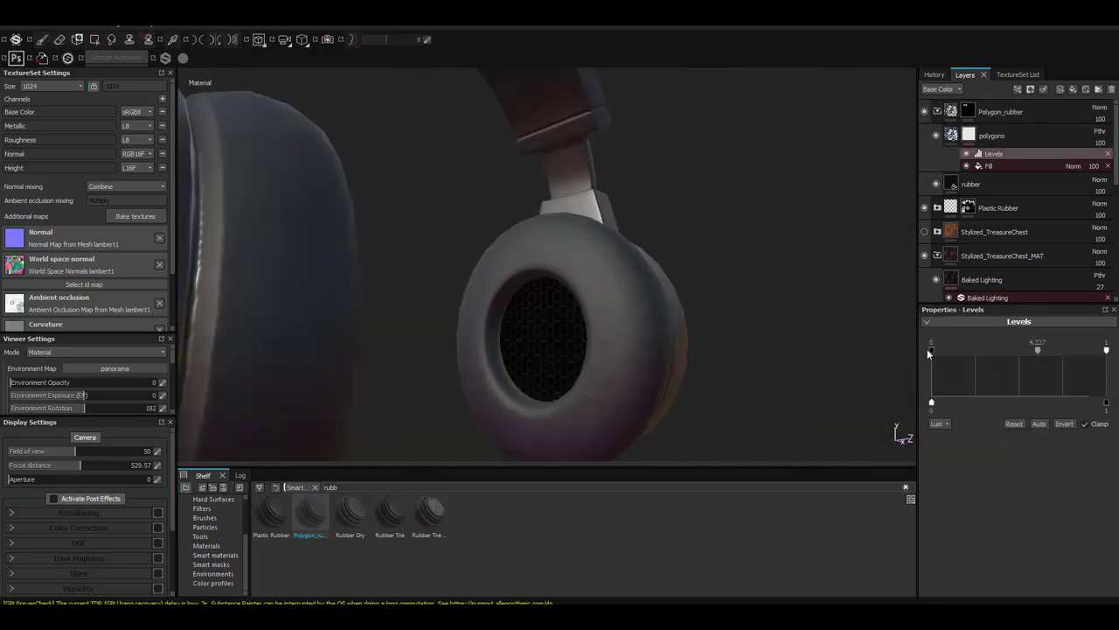
{"action": "left_click_drag", "start_coordinate": [1106, 351], "coordinate": [940, 350]}
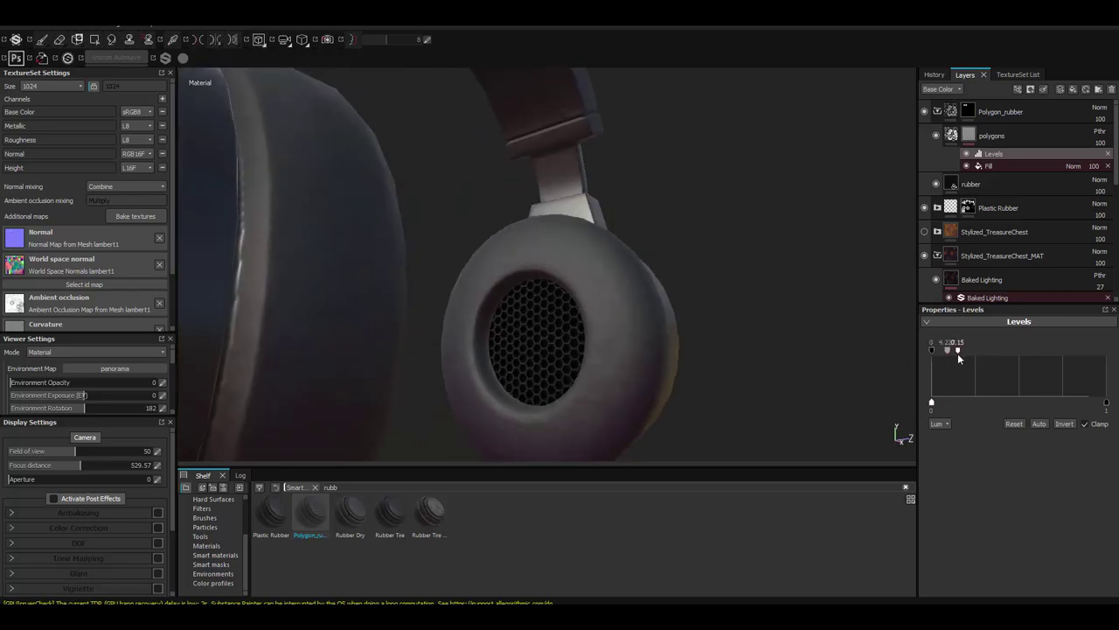
{"action": "left_click_drag", "start_coordinate": [977, 402], "coordinate": [986, 401]}
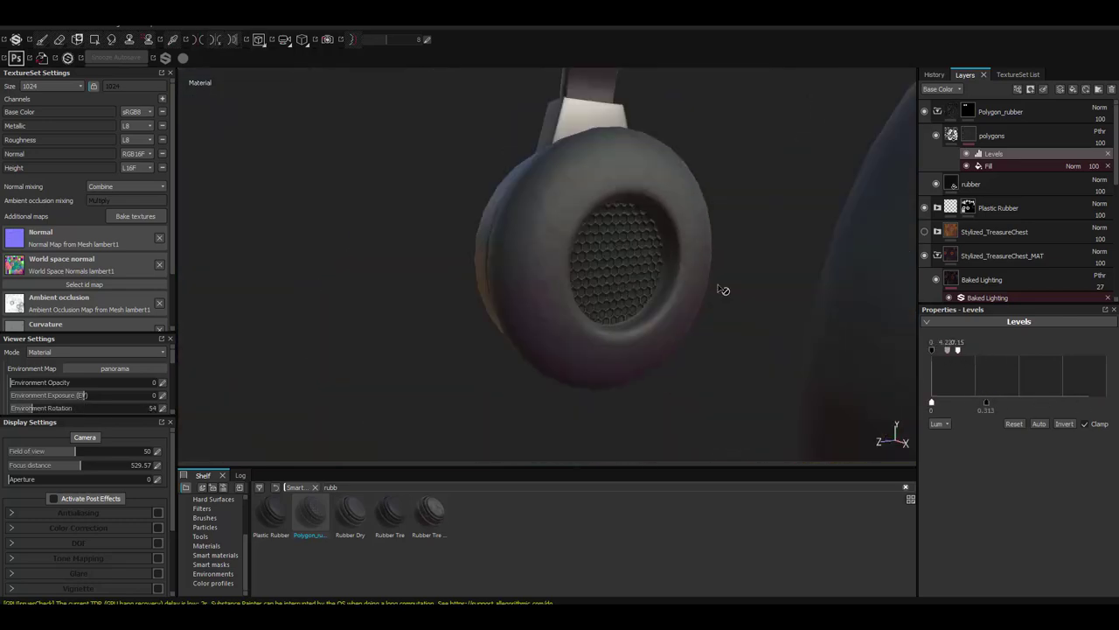
{"action": "left_click_drag", "start_coordinate": [627, 259], "coordinate": [700, 236], "text": "alt"}
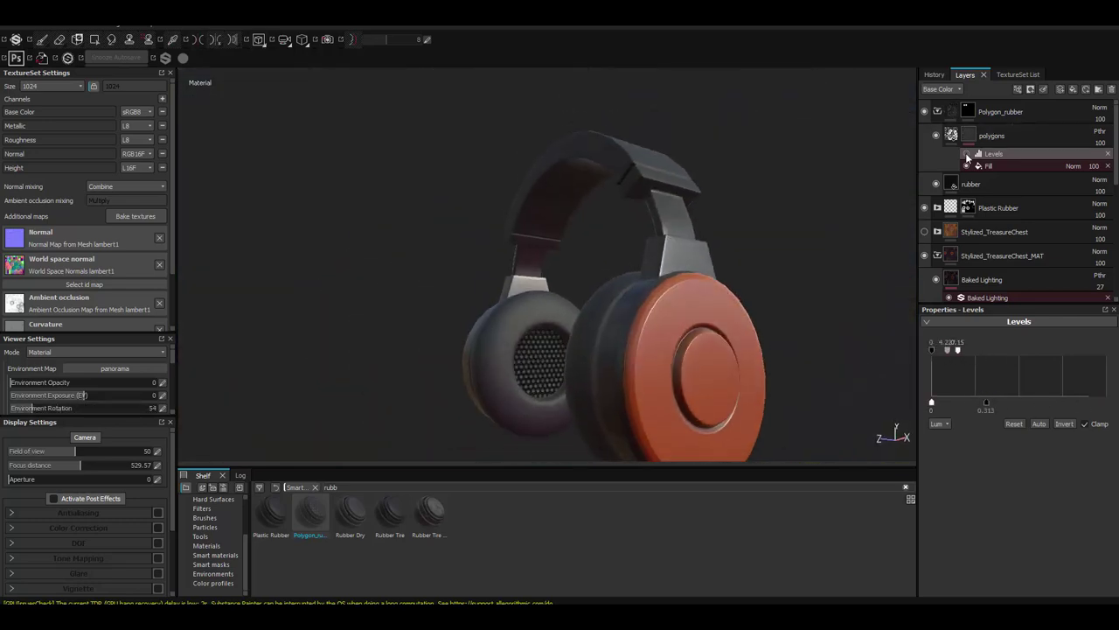
Duplicate Base copy 1 and set the copy's base colour to cyan
{"action": "scroll", "coordinate": [974, 239], "scroll_direction": "down", "scroll_amount": 3}
{"action": "left_click", "coordinate": [977, 244]}
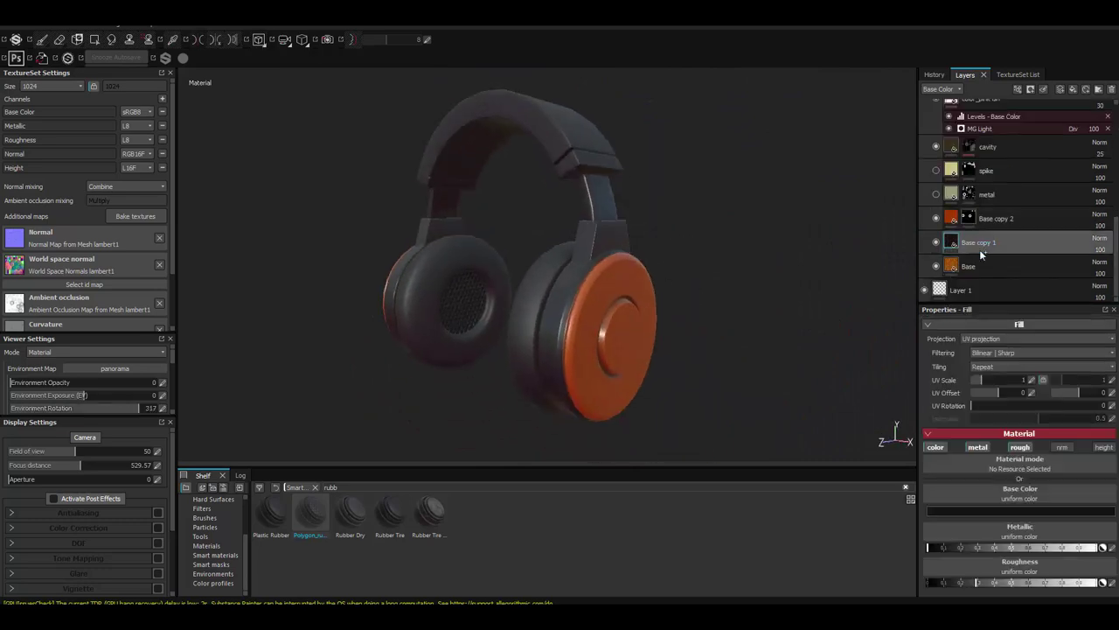
{"action": "key", "text": "ctrl+d"}
{"action": "left_click", "coordinate": [1005, 510]}
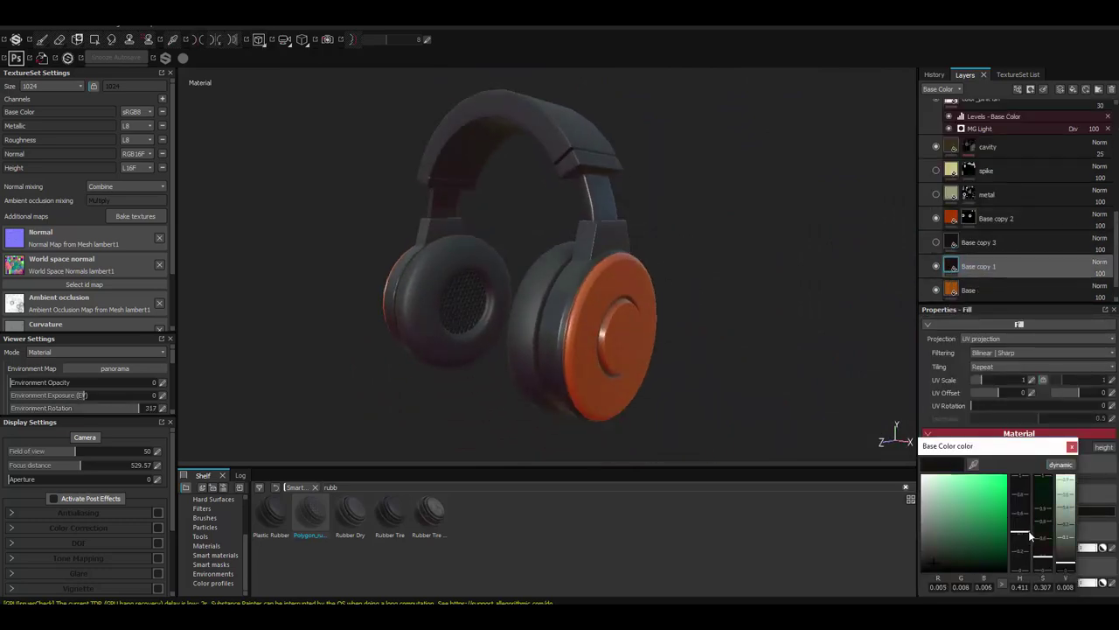
{"action": "left_click", "coordinate": [994, 507]}
{"action": "left_click", "coordinate": [1002, 495]}
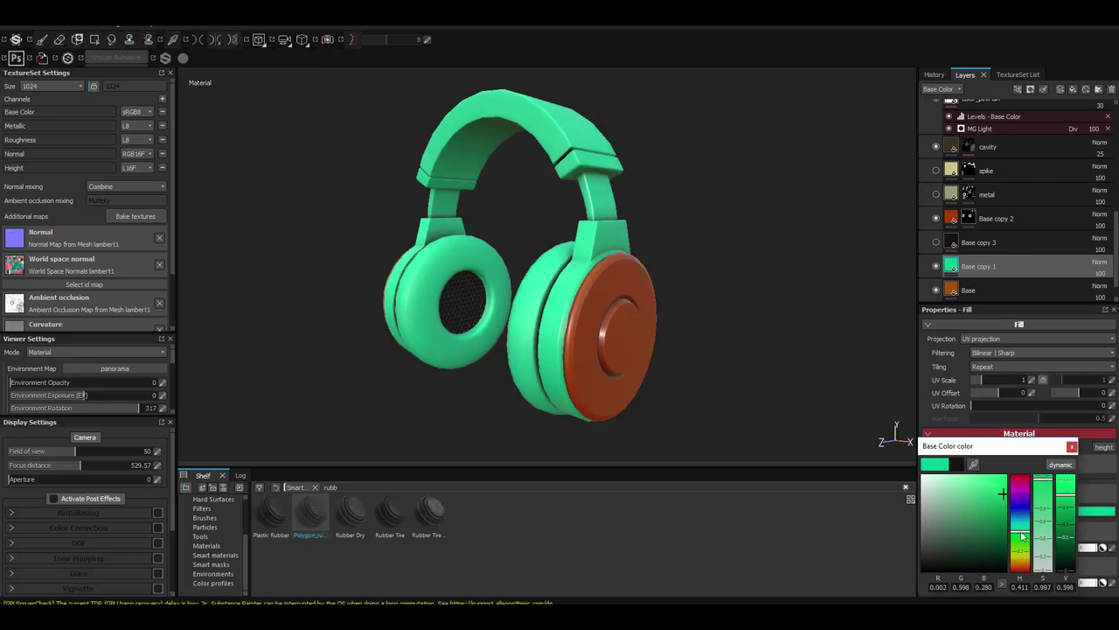
{"action": "left_click", "coordinate": [1022, 531]}
Mask the cyan layer to both earcup housings with polygon fill and move it above Base copy 3
{"action": "right_click", "coordinate": [940, 262]}
{"action": "left_click", "coordinate": [971, 263]}
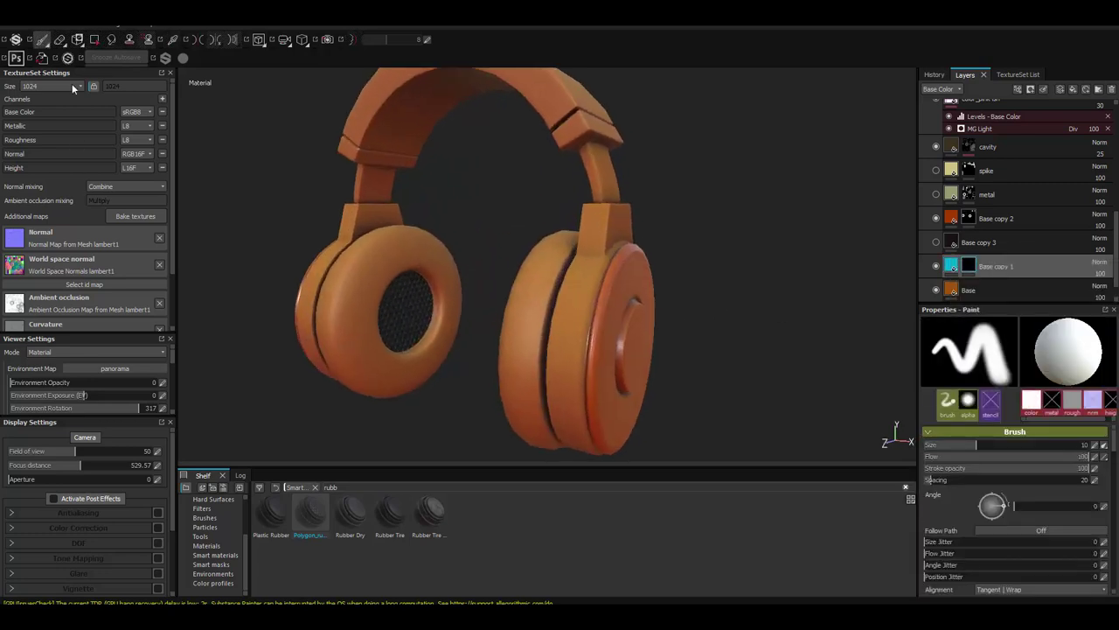
{"action": "key", "text": "4"}
{"action": "left_click", "coordinate": [385, 324]}
{"action": "left_click_drag", "start_coordinate": [385, 324], "coordinate": [561, 400], "text": "alt"}
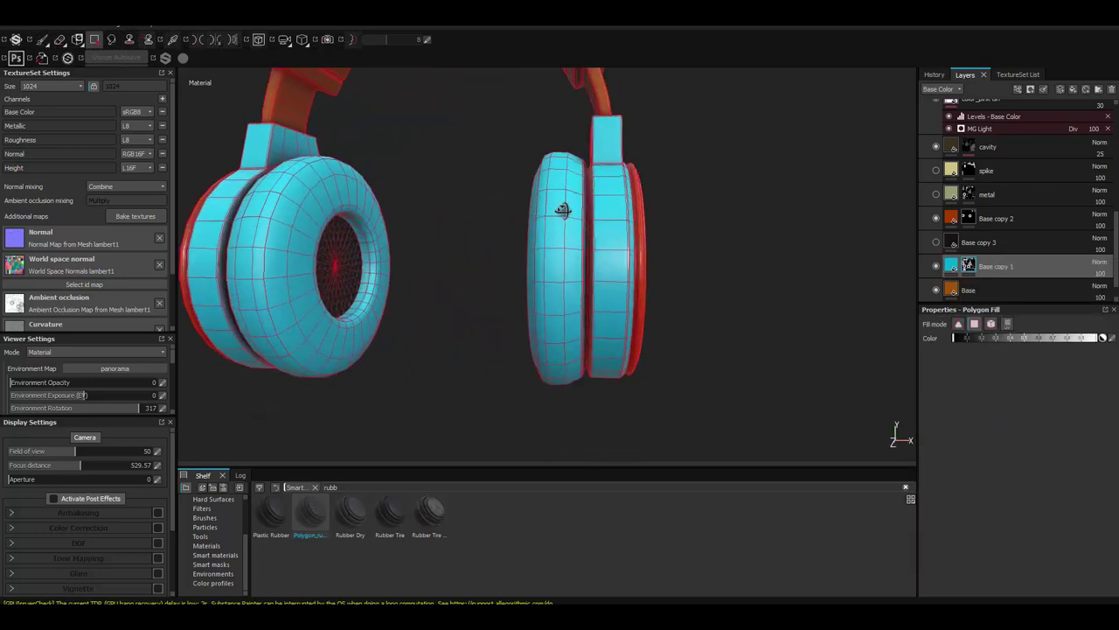
{"action": "left_click_drag", "start_coordinate": [385, 274], "coordinate": [590, 338], "text": "alt"}
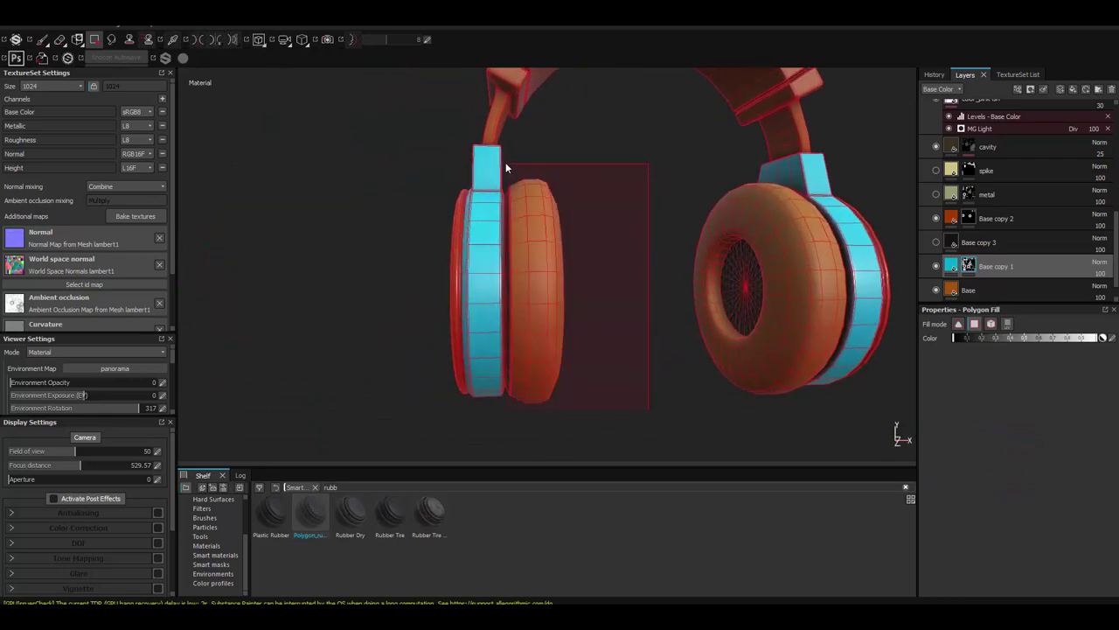
{"action": "left_click_drag", "start_coordinate": [505, 168], "coordinate": [493, 271], "text": "alt"}
{"action": "key", "text": "1"}
{"action": "left_click_drag", "start_coordinate": [996, 218], "coordinate": [1006, 238]}
{"action": "right_click_drag", "start_coordinate": [525, 306], "coordinate": [649, 307], "text": "shift"}
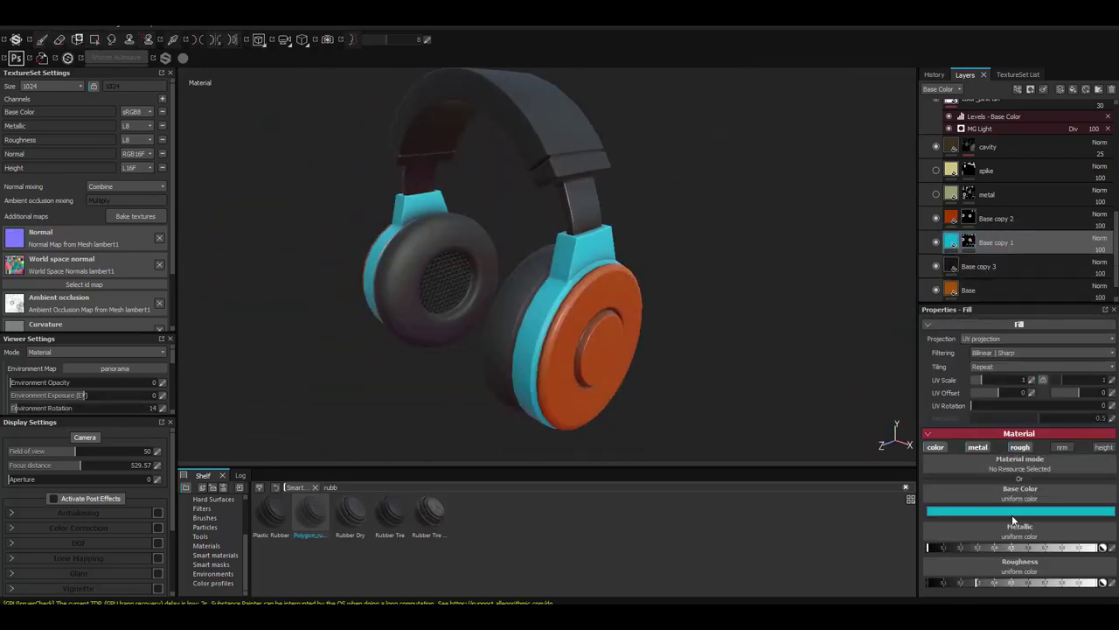
Change the cyan housing layer's colour to a bluish near-black
{"action": "left_click", "coordinate": [1012, 512]}
{"action": "left_click", "coordinate": [1030, 511]}
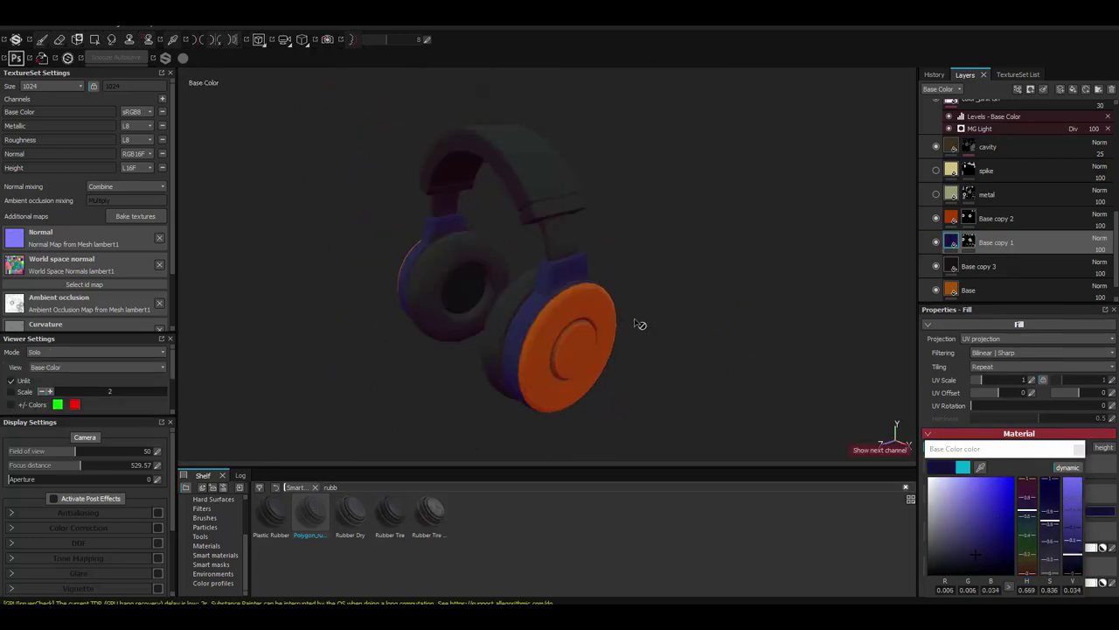
{"action": "right_click_drag", "start_coordinate": [554, 299], "coordinate": [592, 347], "text": "shift"}
{"action": "mouse_move", "coordinate": [592, 347]}
{"action": "left_mouse_down", "text": "alt"}
{"action": "mouse_move", "coordinate": [653, 348]}
{"action": "mouse_move", "coordinate": [749, 300]}
{"action": "left_mouse_up", "text": "alt"}
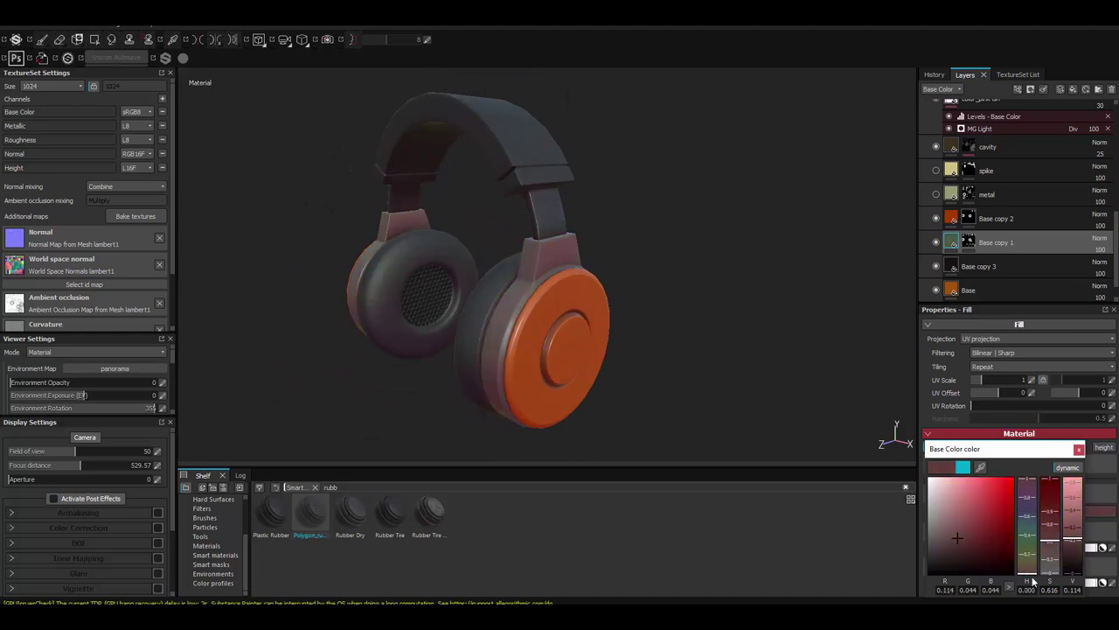
{"action": "left_click", "coordinate": [1030, 512]}
{"action": "right_click_drag", "start_coordinate": [726, 320], "coordinate": [692, 373], "text": "shift"}
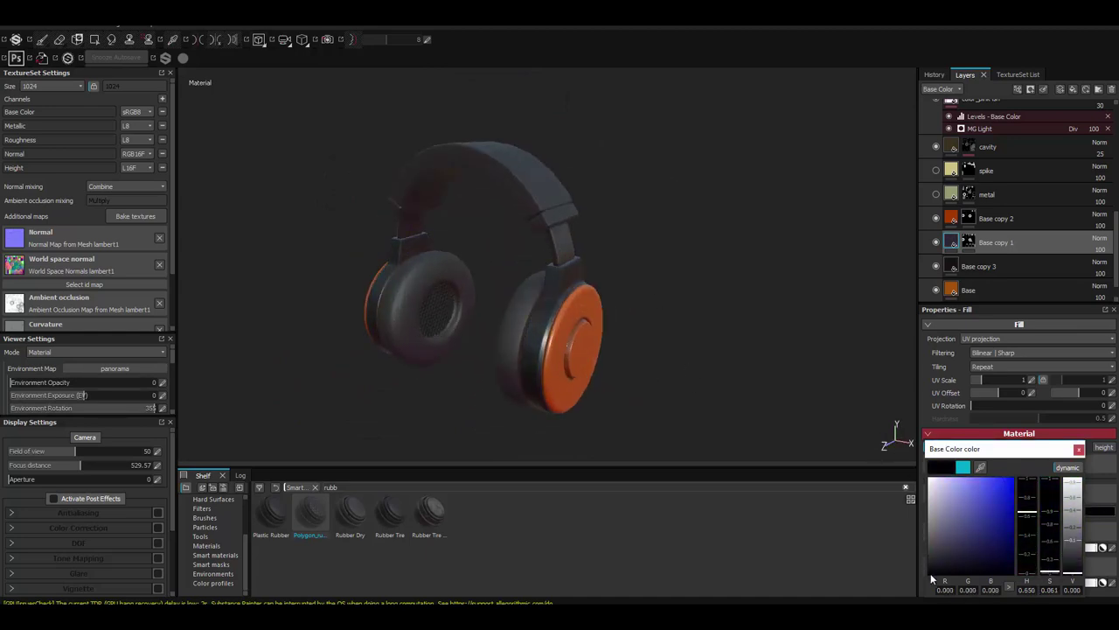
{"action": "mouse_move", "coordinate": [930, 574]}
{"action": "left_mouse_down"}
{"action": "mouse_move", "coordinate": [930, 553]}
{"action": "mouse_move", "coordinate": [932, 572]}
{"action": "left_mouse_up"}
{"action": "left_click_drag", "start_coordinate": [682, 367], "coordinate": [642, 353], "text": "alt"}
{"action": "scroll", "coordinate": [642, 353], "scroll_direction": "up", "scroll_amount": 2}
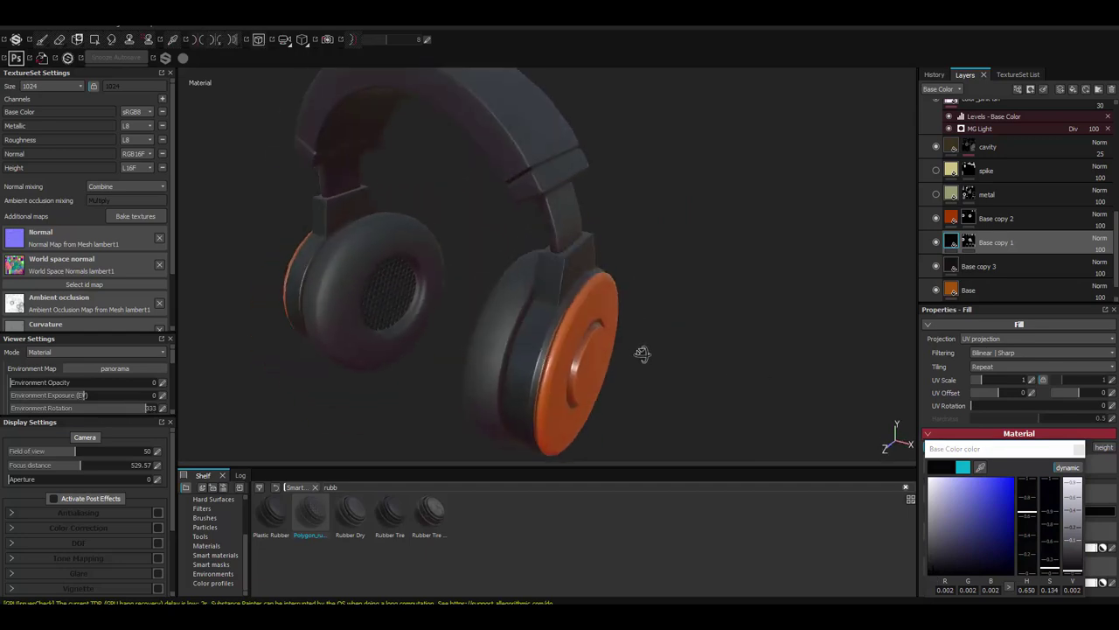
Change the Base copy 2 cap colour from orange to red
{"action": "left_click", "coordinate": [996, 218]}
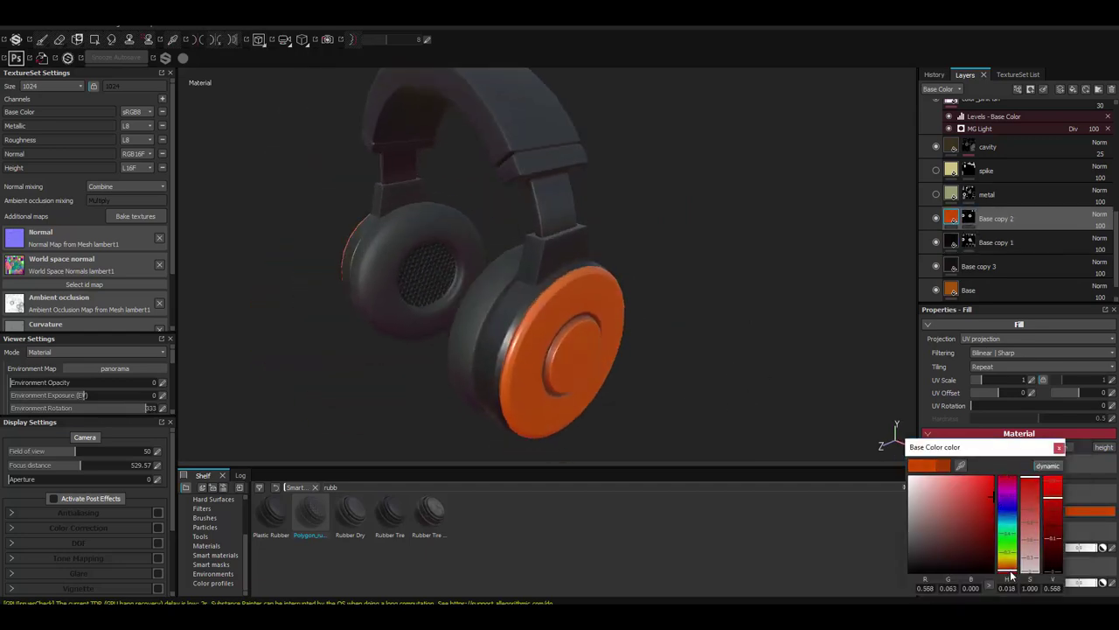
{"action": "left_click_drag", "start_coordinate": [1001, 502], "coordinate": [1018, 577]}
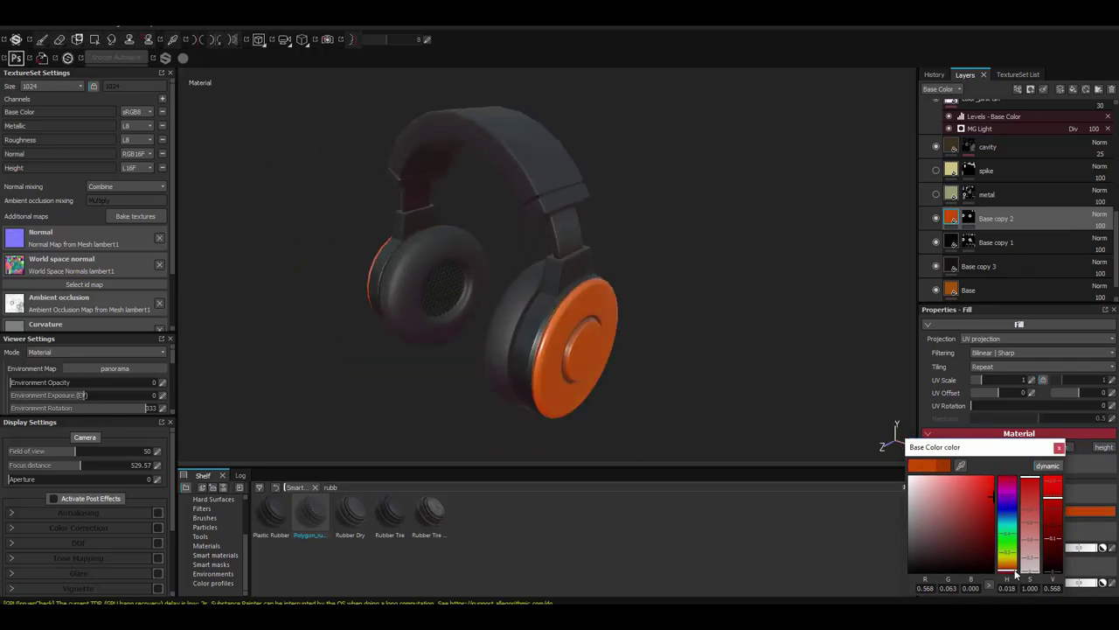
{"action": "mouse_move", "coordinate": [615, 296]}
{"action": "left_mouse_down", "text": "alt"}
{"action": "mouse_move", "coordinate": [670, 324]}
{"action": "mouse_move", "coordinate": [620, 267]}
{"action": "mouse_move", "coordinate": [685, 325]}
{"action": "mouse_move", "coordinate": [584, 319]}
{"action": "mouse_move", "coordinate": [534, 271]}
{"action": "mouse_move", "coordinate": [871, 266]}
{"action": "left_mouse_up", "text": "alt"}
{"action": "scroll", "coordinate": [584, 320], "scroll_direction": "up", "scroll_amount": 3}
Clear the material search, show the alpha stamp shapes, and set the emblem layer's colour to cyan
{"action": "left_click", "coordinate": [314, 487]}
{"action": "left_click", "coordinate": [203, 517]}
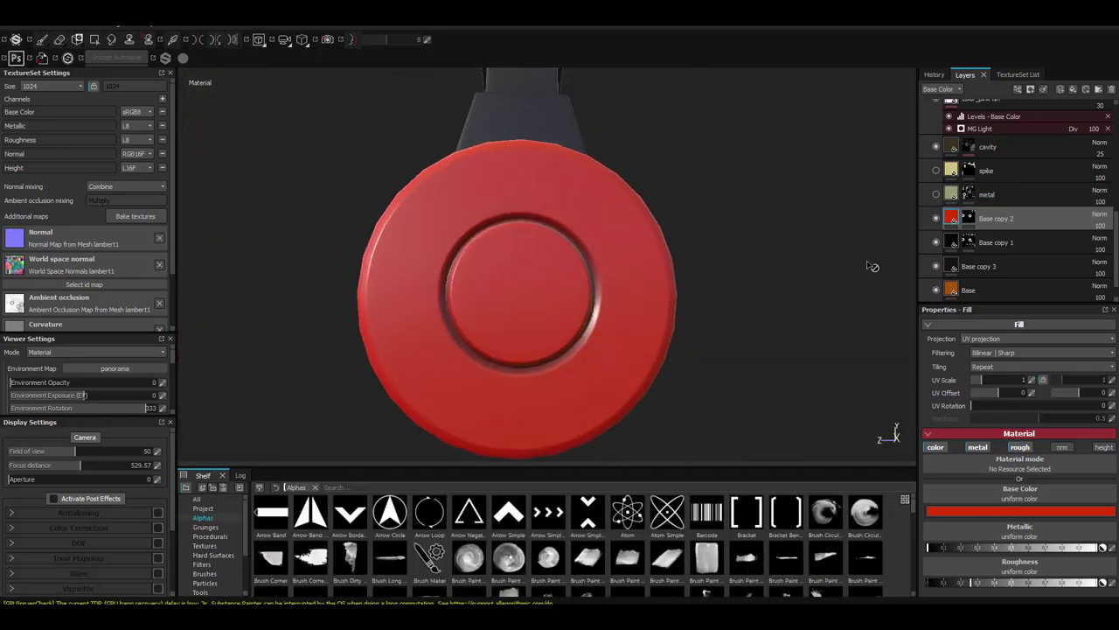
{"action": "left_click", "coordinate": [986, 507]}
Mask out the cyan emblem layer and undo the last Arrow stamp
{"action": "key", "text": "1"}
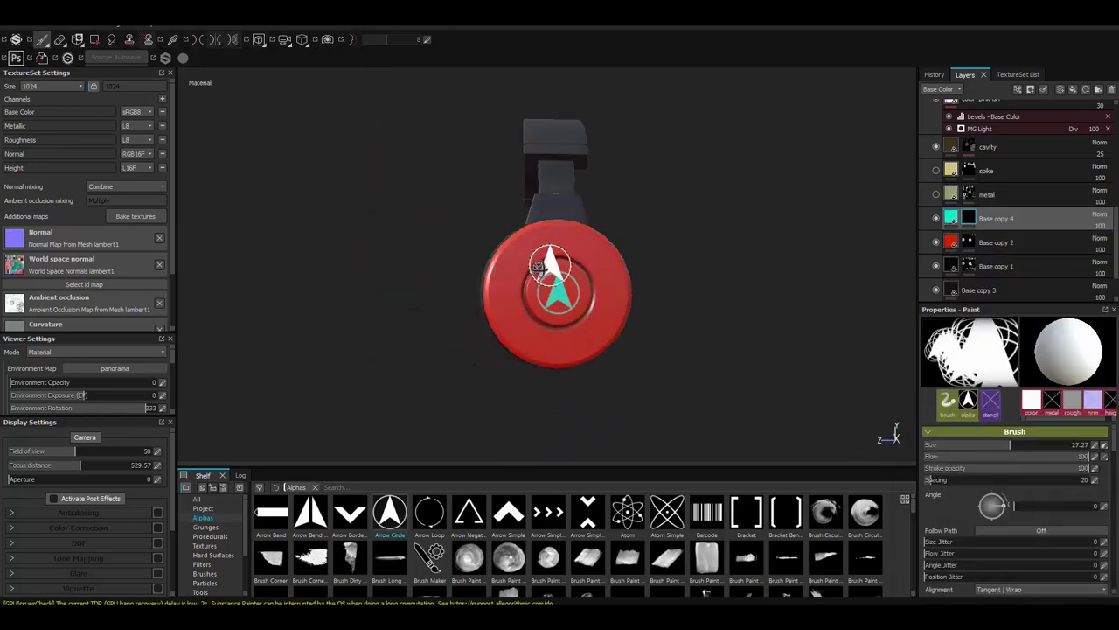
{"action": "key", "text": "ctrl+z"}
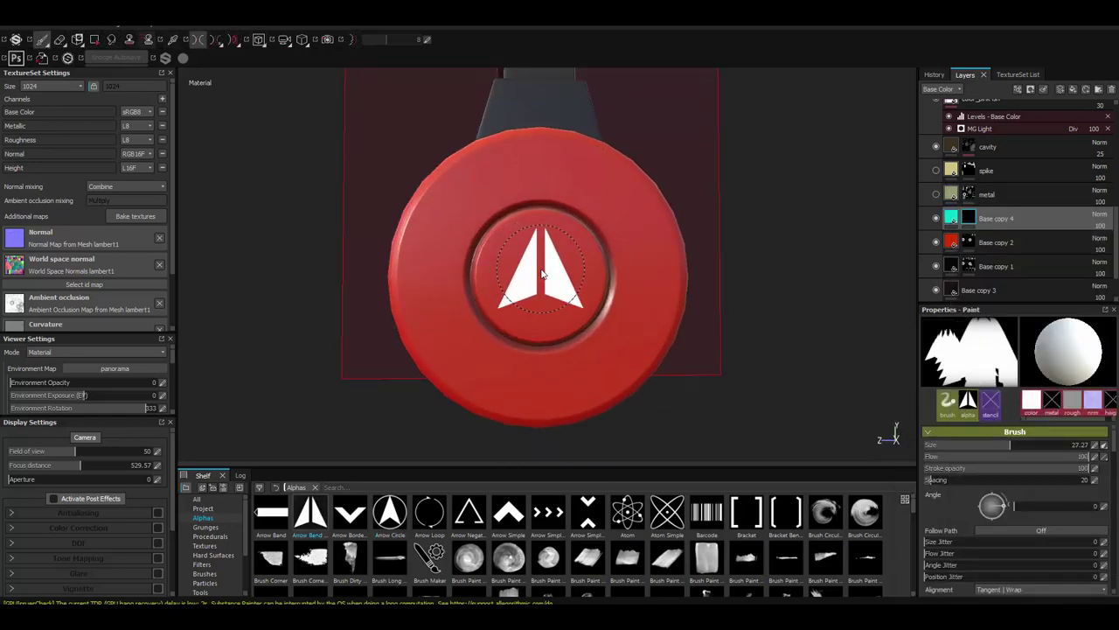
{"action": "left_click_drag", "start_coordinate": [540, 263], "coordinate": [655, 300], "text": "alt"}
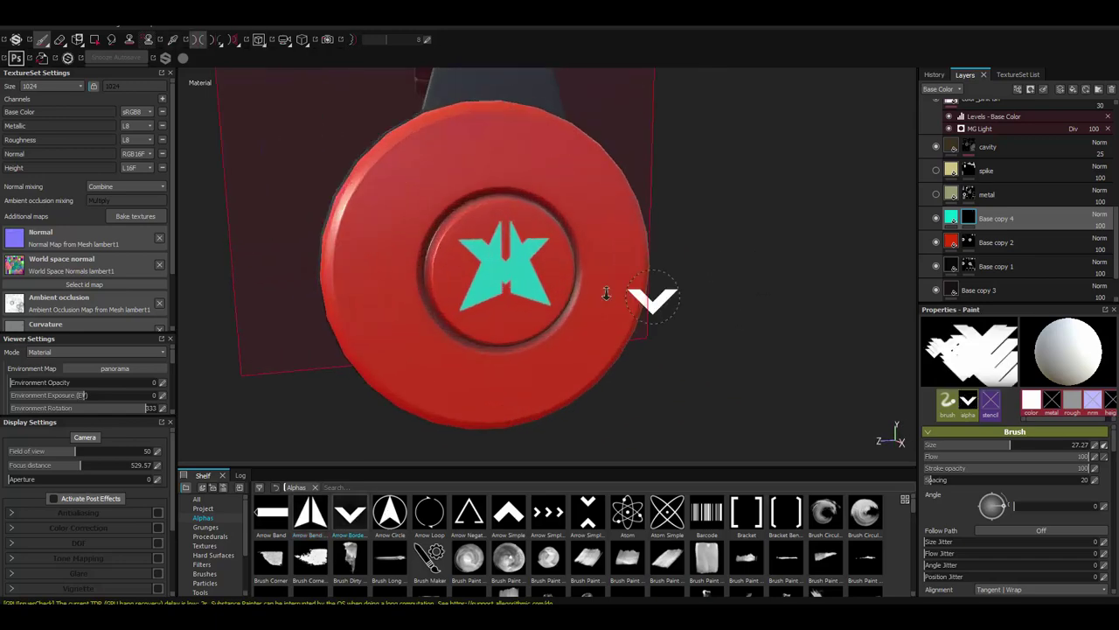
{"action": "scroll", "coordinate": [912, 512], "scroll_direction": "down", "scroll_amount": 2}
{"action": "mouse_move", "coordinate": [912, 511]}
{"action": "left_mouse_down"}
{"action": "mouse_move", "coordinate": [912, 557]}
{"action": "mouse_move", "coordinate": [917, 532]}
{"action": "mouse_move", "coordinate": [313, 517]}
{"action": "left_mouse_up"}
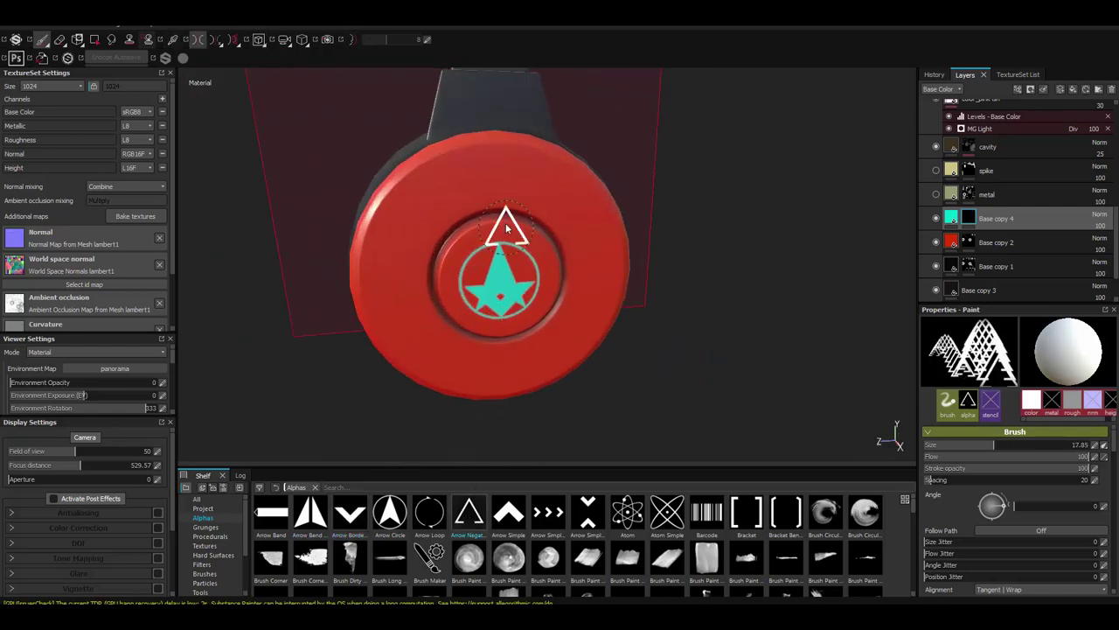
Enable height on the cyan emblem layer and adjust its roughness
{"action": "mouse_move", "coordinate": [498, 262]}
{"action": "left_mouse_down", "text": "alt"}
{"action": "mouse_move", "coordinate": [574, 275]}
{"action": "mouse_move", "coordinate": [590, 238]}
{"action": "mouse_move", "coordinate": [626, 257]}
{"action": "left_mouse_up", "text": "alt"}
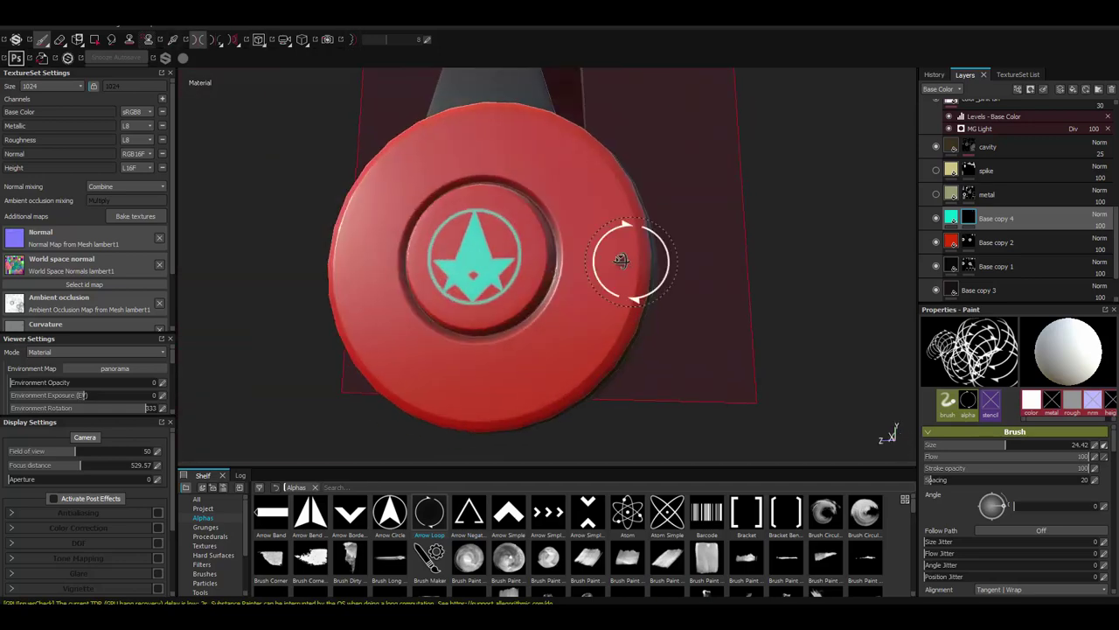
{"action": "left_click", "coordinate": [1103, 447]}
{"action": "scroll", "coordinate": [1032, 558], "scroll_direction": "down", "scroll_amount": 1}
{"action": "mouse_move", "coordinate": [513, 262]}
{"action": "left_mouse_down", "text": "alt"}
{"action": "mouse_move", "coordinate": [559, 289]}
{"action": "mouse_move", "coordinate": [927, 316]}
{"action": "left_mouse_up", "text": "alt"}
{"action": "left_click_drag", "start_coordinate": [965, 548], "coordinate": [990, 551]}
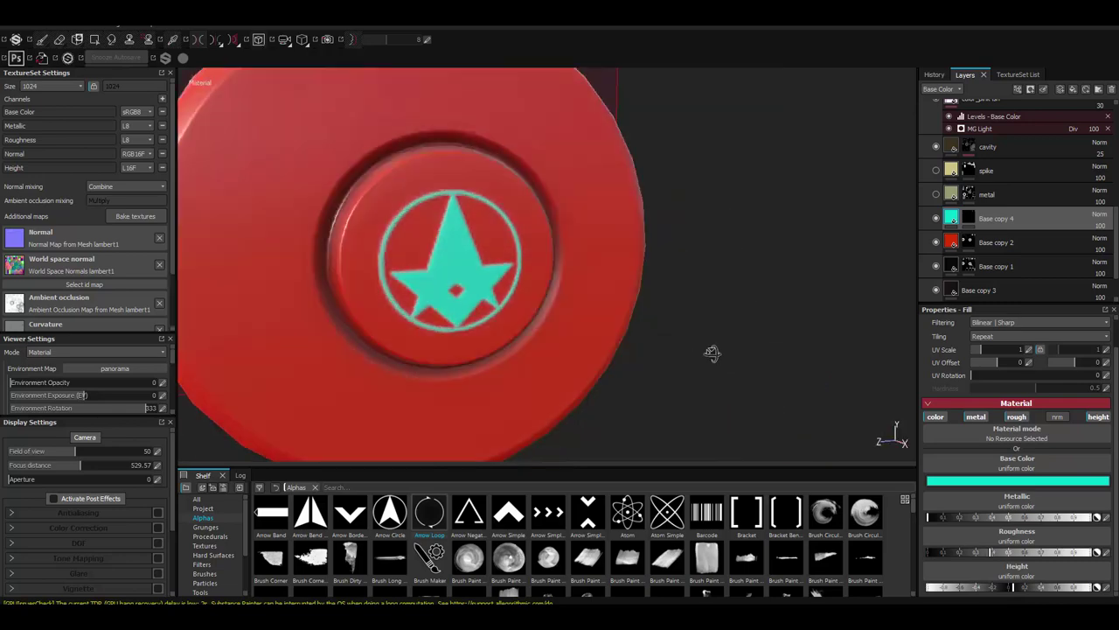
{"action": "left_click_drag", "start_coordinate": [710, 352], "coordinate": [599, 307], "text": "alt"}
{"action": "left_click_drag", "start_coordinate": [874, 428], "coordinate": [890, 514], "text": "alt"}
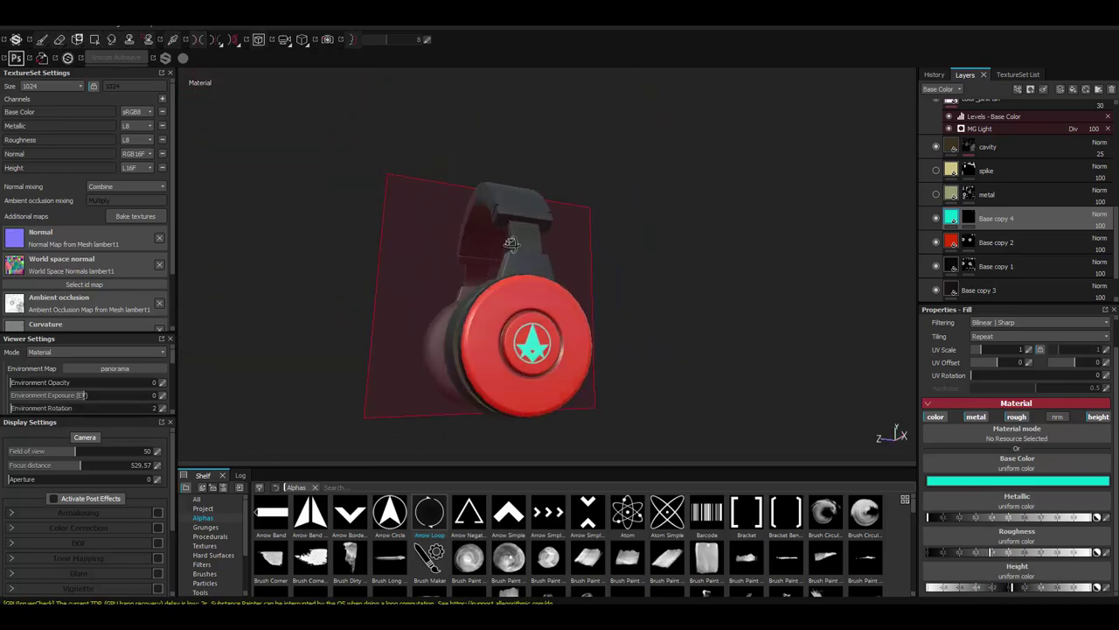
{"action": "left_click_drag", "start_coordinate": [635, 370], "coordinate": [618, 323], "text": "alt"}
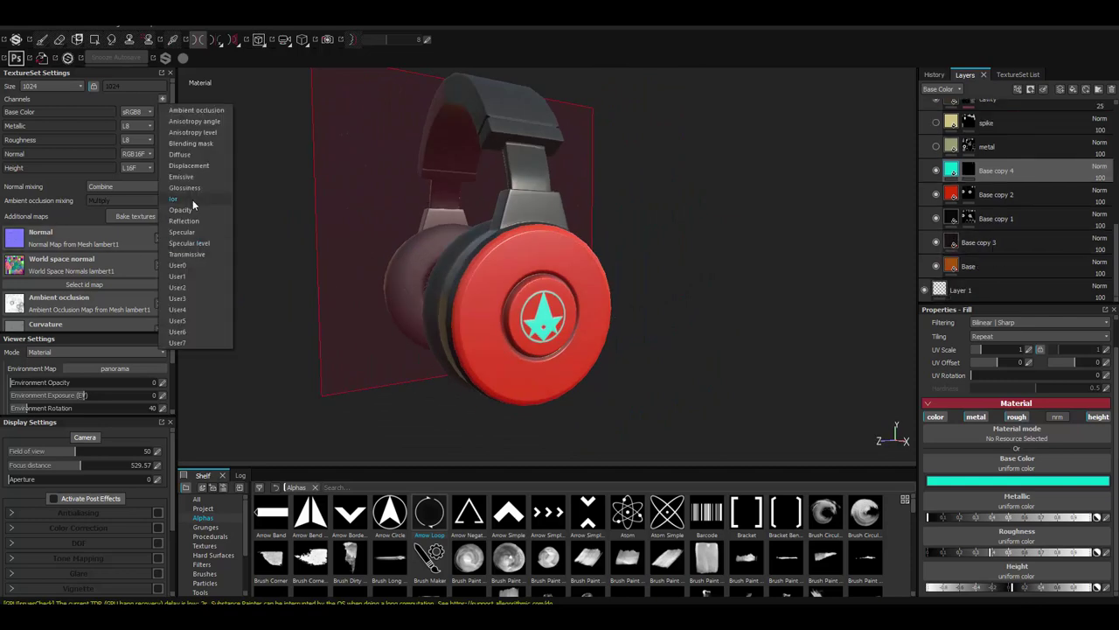
Add an Emissive channel to the texture set and try out new fill layers
{"action": "left_click", "coordinate": [181, 177]}
{"action": "left_click", "coordinate": [1045, 254]}
{"action": "left_click", "coordinate": [1075, 93]}
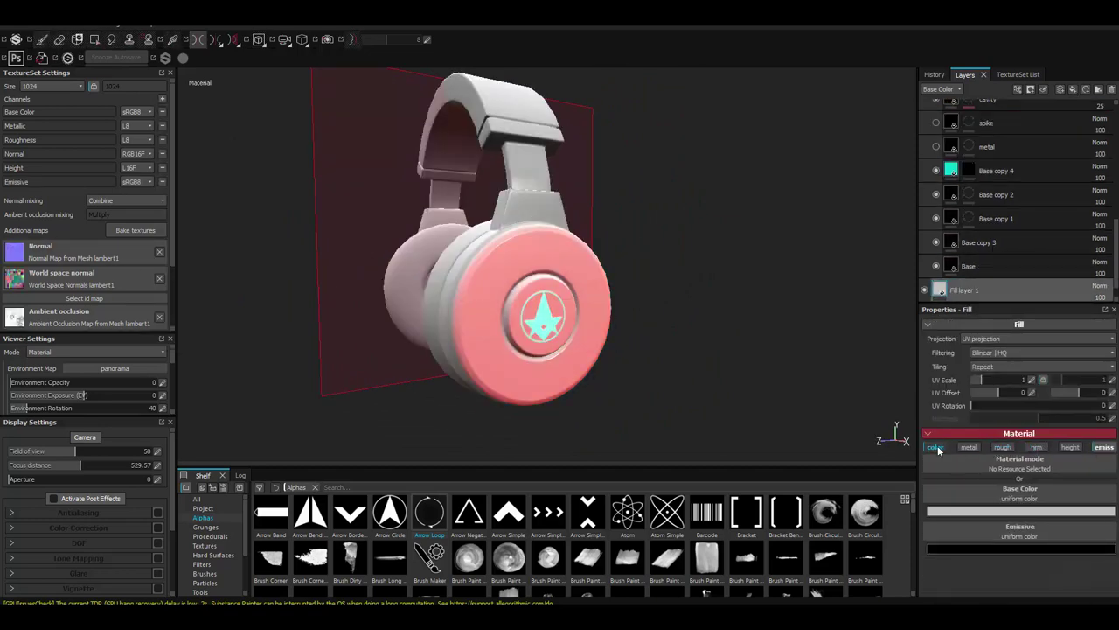
{"action": "left_click_drag", "start_coordinate": [1011, 203], "coordinate": [1010, 208]}
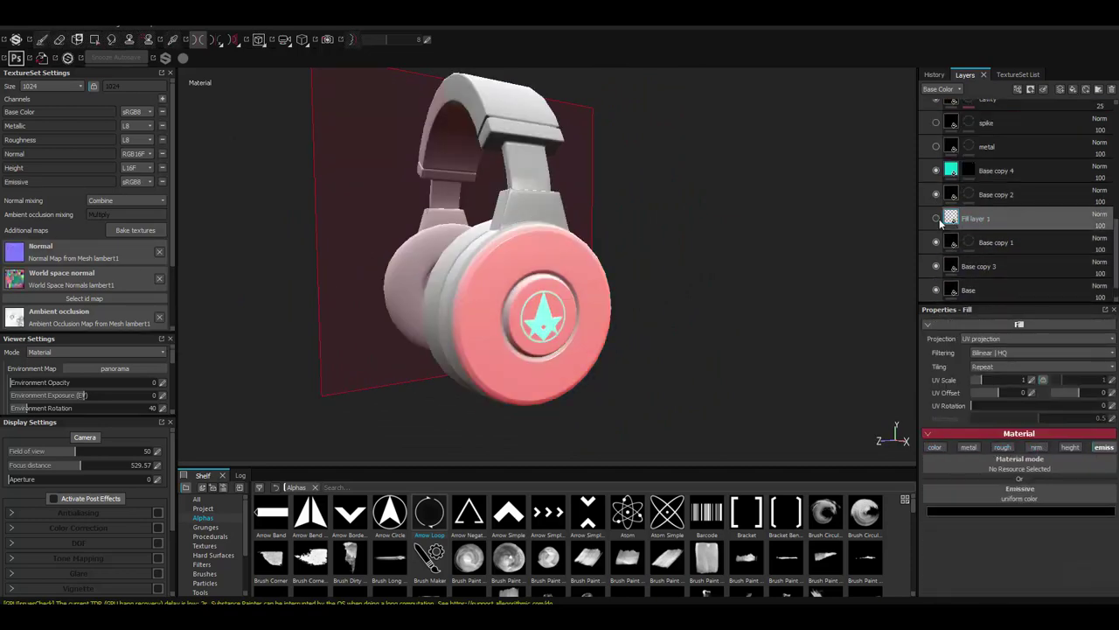
{"action": "left_click", "coordinate": [1073, 89]}
{"action": "left_click", "coordinate": [934, 446]}
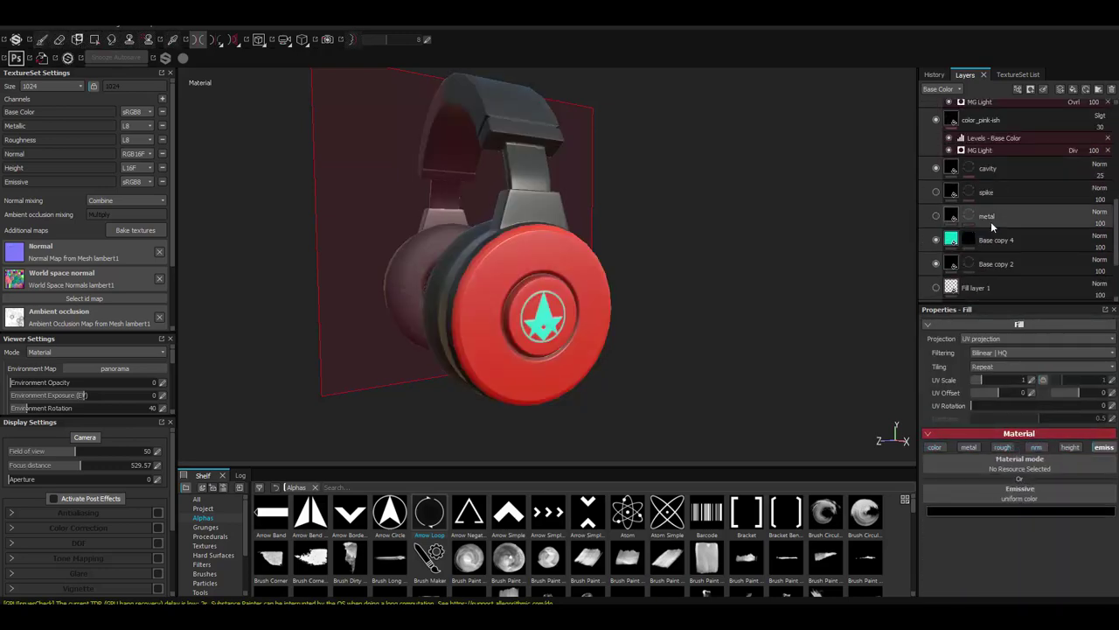
{"action": "scroll", "coordinate": [991, 221], "scroll_direction": "up", "scroll_amount": 2}
Move the Base copy 4 emblem layer to the top of the stack
{"action": "left_click", "coordinate": [997, 275]}
{"action": "key", "text": "c"}
{"action": "key", "text": "m"}
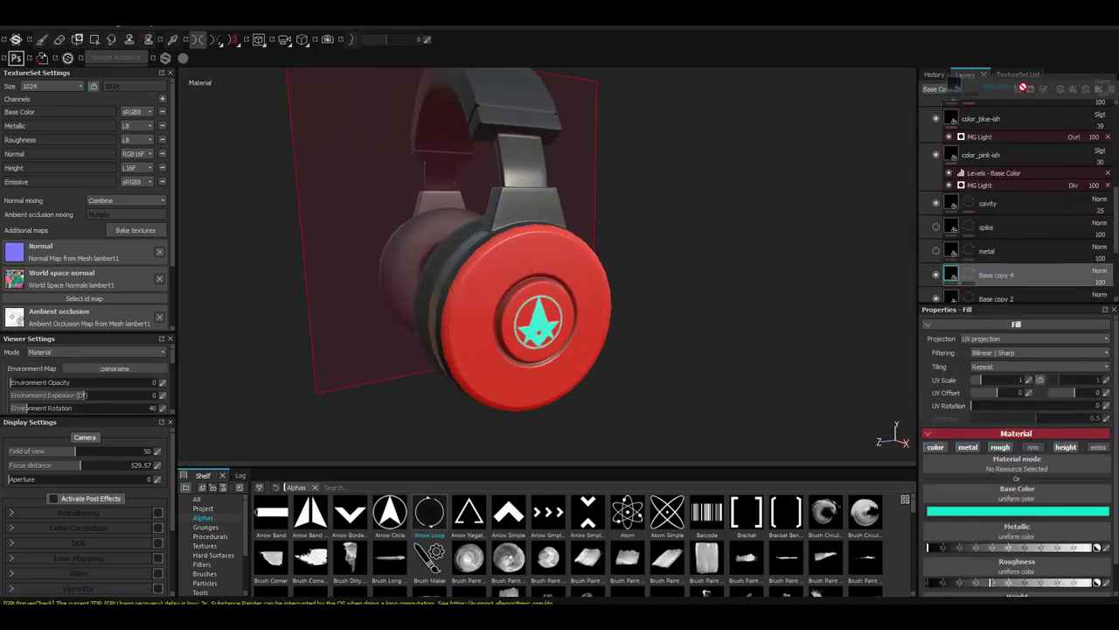
{"action": "left_click_drag", "start_coordinate": [1007, 114], "coordinate": [1008, 227]}
{"action": "left_click_drag", "start_coordinate": [1027, 164], "coordinate": [1022, 101]}
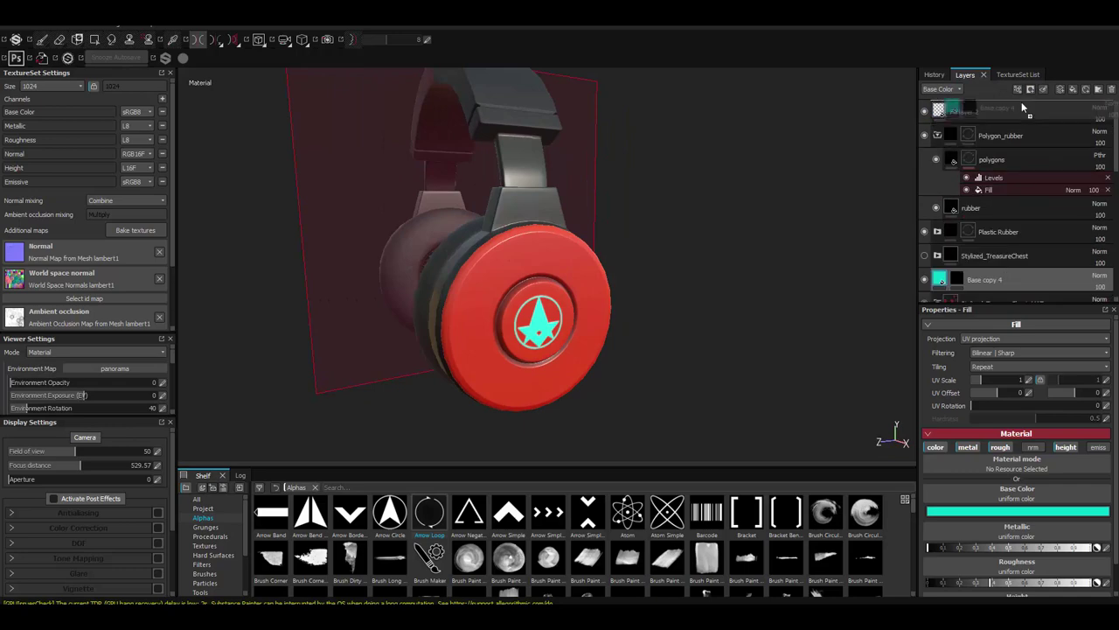
{"action": "scroll", "coordinate": [1027, 525], "scroll_direction": "down", "scroll_amount": 2}
Set the emblem's Emissive colour to cyan so the star glows
{"action": "left_click", "coordinate": [1027, 575]}
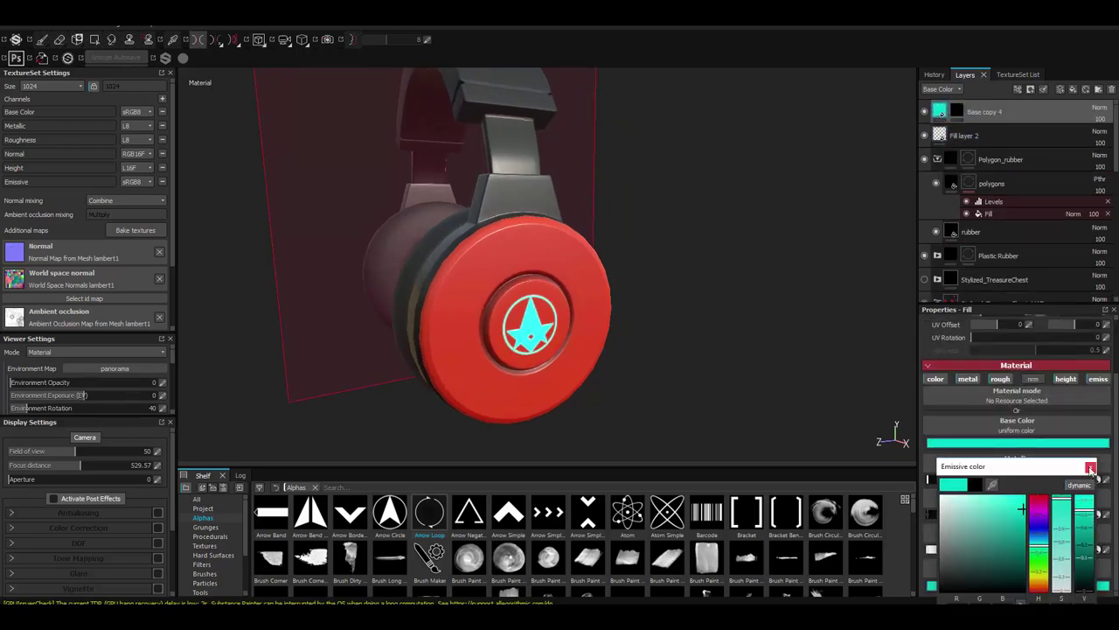
{"action": "left_click", "coordinate": [1090, 469]}
{"action": "left_click", "coordinate": [965, 445]}
{"action": "left_click_drag", "start_coordinate": [700, 332], "coordinate": [717, 300], "text": "alt"}
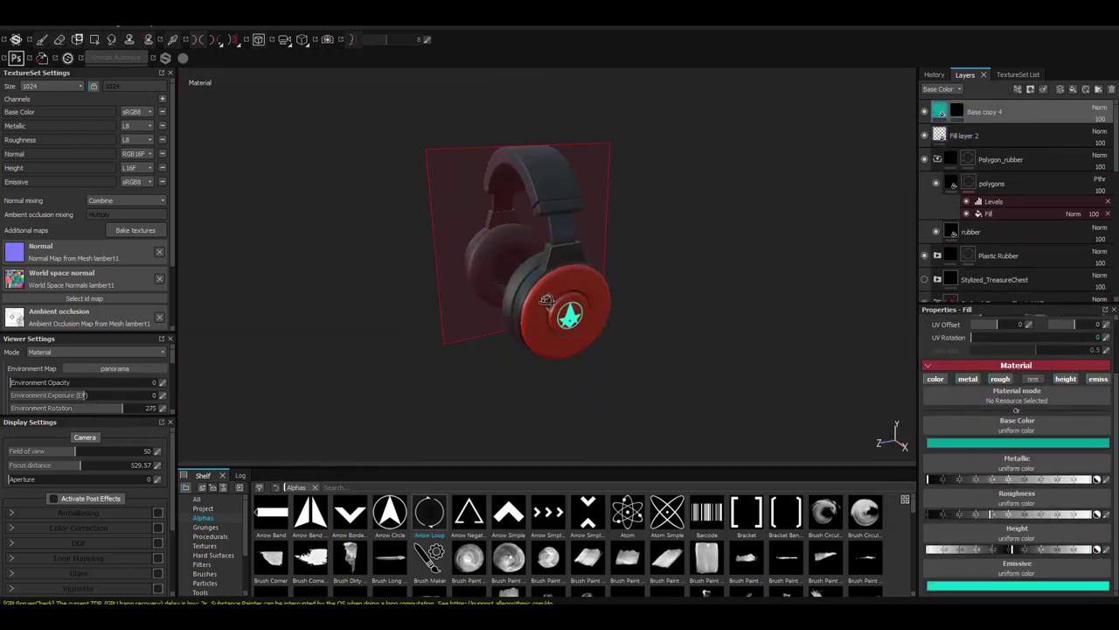
{"action": "right_click_drag", "start_coordinate": [717, 301], "coordinate": [754, 324], "text": "alt"}
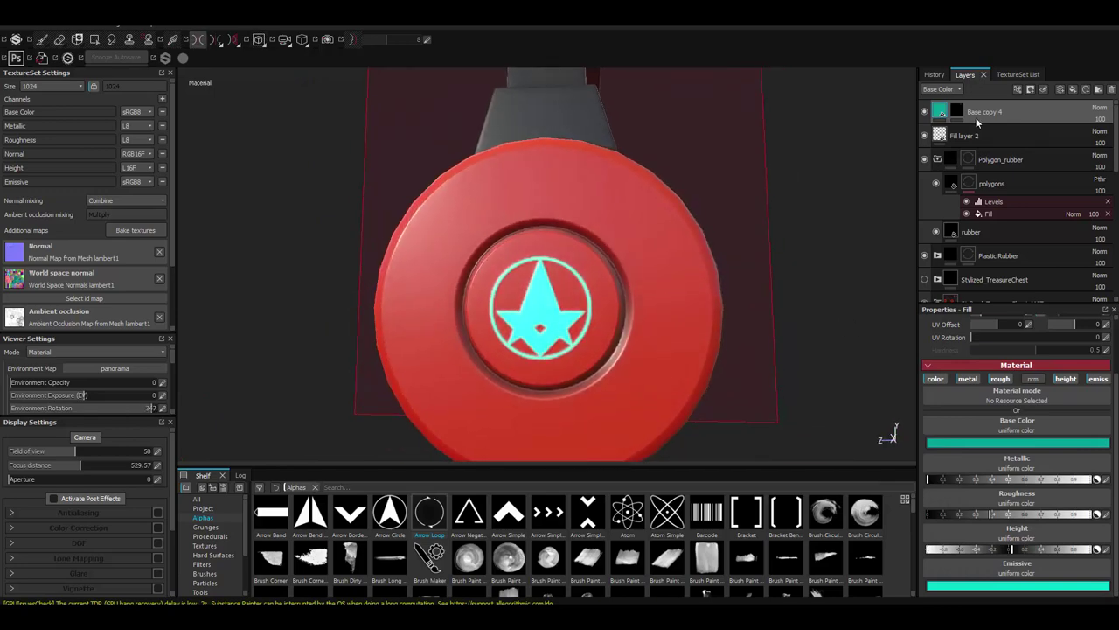
Stamp an Arrow Loop ring around the star emblem
{"action": "key", "text": "1"}
{"action": "left_click", "coordinate": [429, 513]}
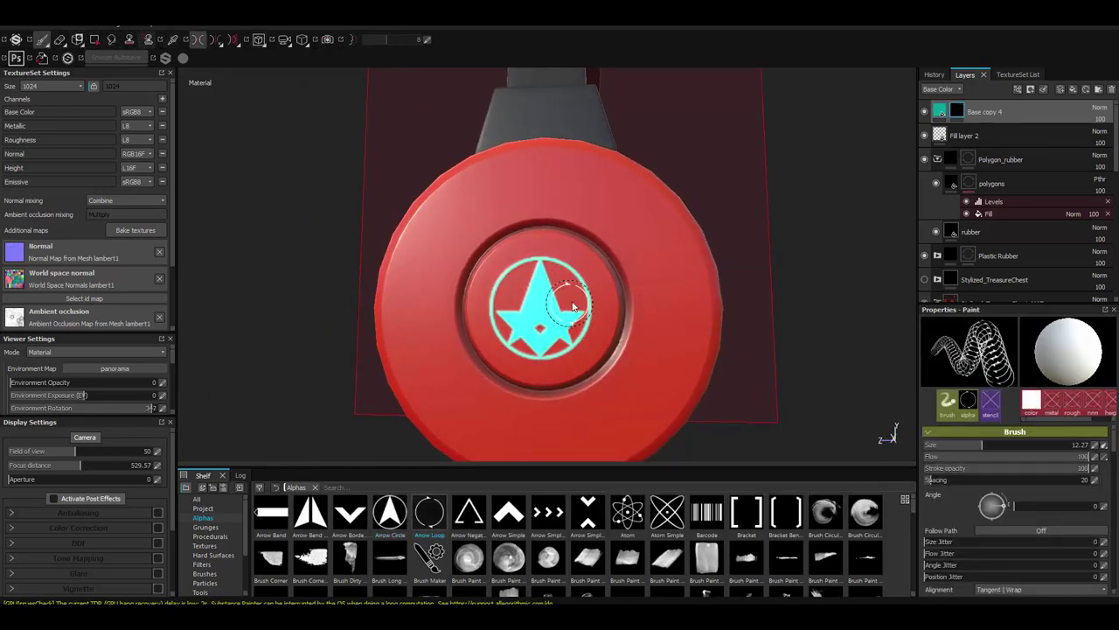
{"action": "left_click", "coordinate": [543, 306]}
{"action": "mouse_move", "coordinate": [543, 306]}
{"action": "left_mouse_down", "text": "alt"}
{"action": "mouse_move", "coordinate": [700, 324]}
{"action": "mouse_move", "coordinate": [595, 312]}
{"action": "mouse_move", "coordinate": [712, 260]}
{"action": "mouse_move", "coordinate": [612, 288]}
{"action": "left_mouse_up", "text": "alt"}
{"action": "scroll", "coordinate": [409, 532], "scroll_direction": "down", "scroll_amount": 3}
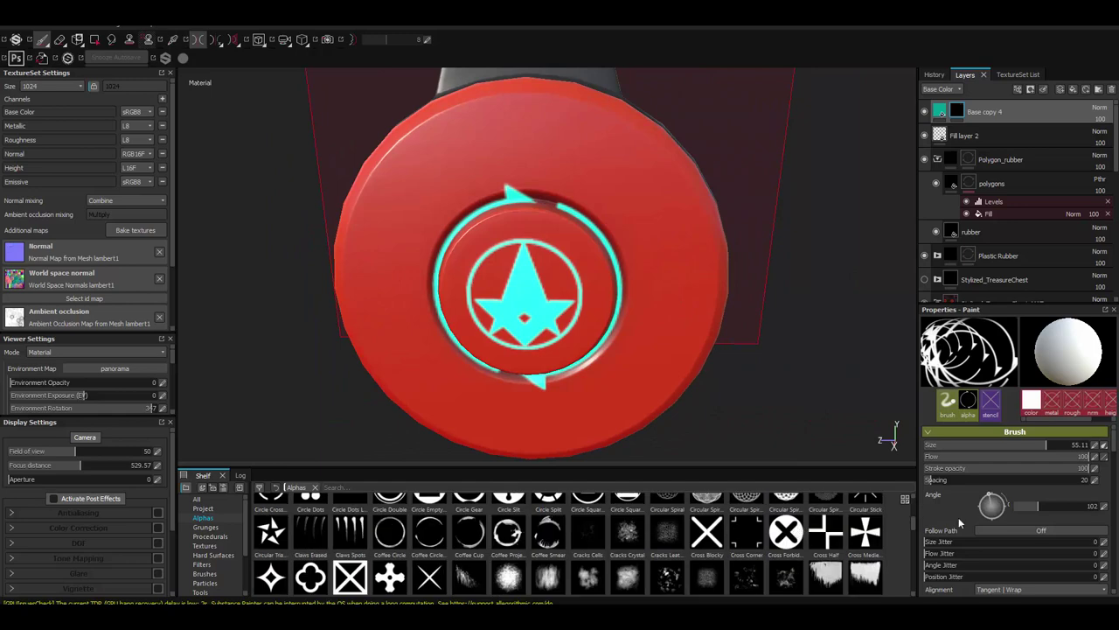
{"action": "left_click", "coordinate": [655, 529]}
{"action": "scroll", "coordinate": [754, 553], "scroll_direction": "down", "scroll_amount": 5}
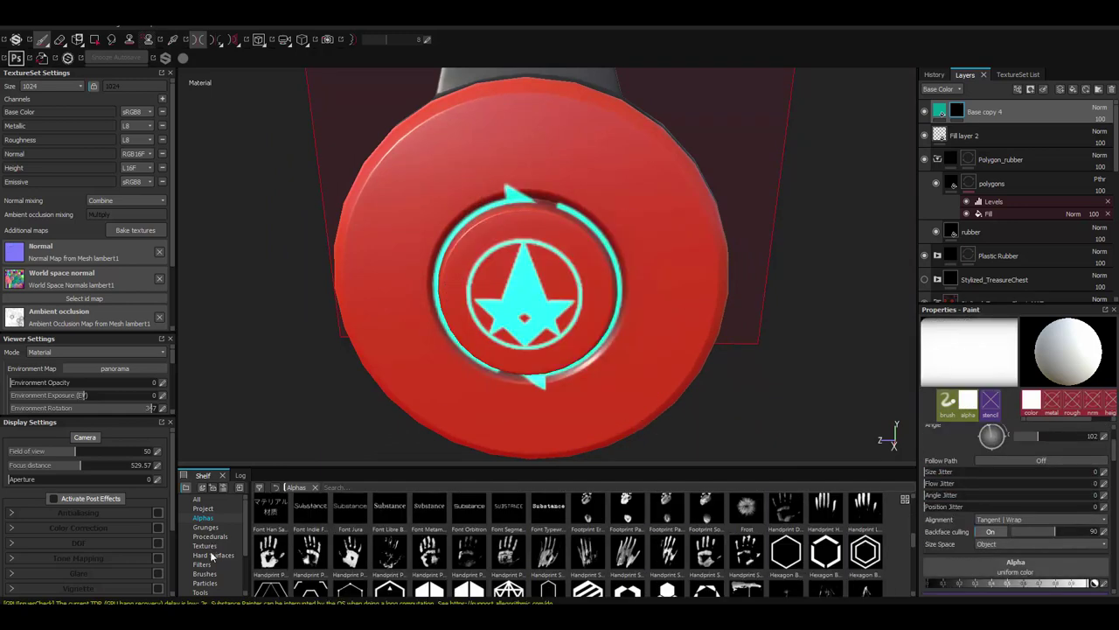
Select the Default Hard brush and frame the view on the emblem
{"action": "left_click", "coordinate": [205, 573]}
{"action": "left_click", "coordinate": [429, 555]}
{"action": "scroll", "coordinate": [554, 185], "scroll_direction": "up", "scroll_amount": 2}
{"action": "scroll", "coordinate": [557, 190], "scroll_direction": "up", "scroll_amount": 2}
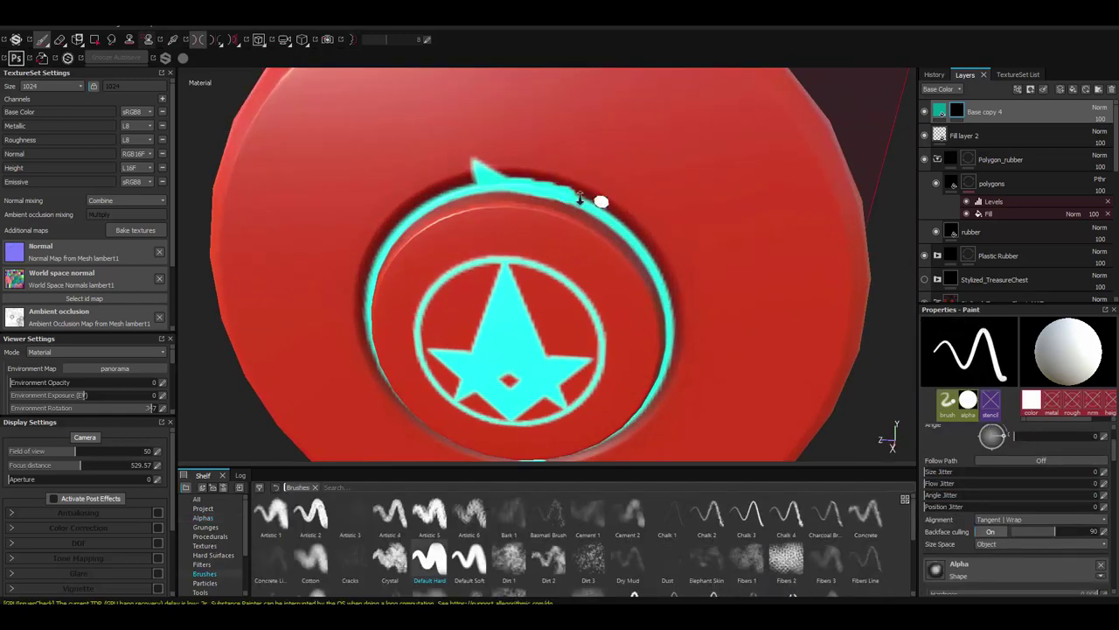
{"action": "key", "text": "f"}
{"action": "scroll", "coordinate": [633, 217], "scroll_direction": "up", "scroll_amount": 3}
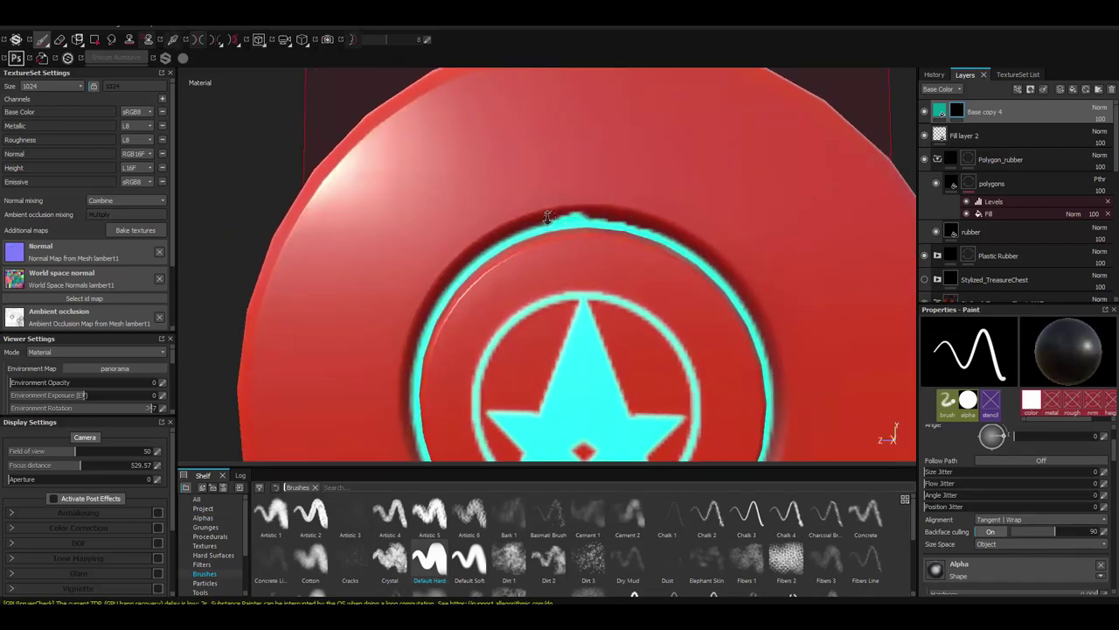
{"action": "scroll", "coordinate": [547, 217], "scroll_direction": "down", "scroll_amount": 3}
Clean up the cyan ring's edges while orbiting around the emblem
{"action": "mouse_move", "coordinate": [572, 222]}
{"action": "left_mouse_down", "text": "alt"}
{"action": "mouse_move", "coordinate": [676, 277]}
{"action": "mouse_move", "coordinate": [577, 265]}
{"action": "mouse_move", "coordinate": [641, 265]}
{"action": "left_mouse_up", "text": "alt"}
{"action": "scroll", "coordinate": [577, 265], "scroll_direction": "up", "scroll_amount": 3}
{"action": "scroll", "coordinate": [705, 264], "scroll_direction": "down", "scroll_amount": 3}
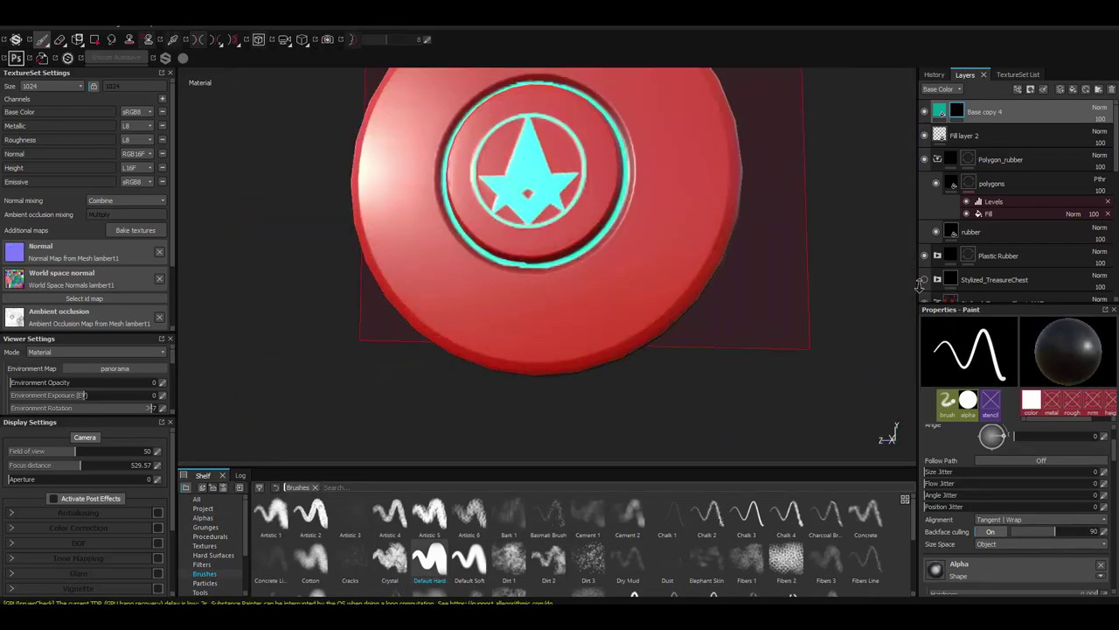
{"action": "scroll", "coordinate": [633, 273], "scroll_direction": "up", "scroll_amount": 3}
{"action": "scroll", "coordinate": [681, 282], "scroll_direction": "down", "scroll_amount": 3}
{"action": "mouse_move", "coordinate": [519, 252]}
{"action": "left_mouse_down", "text": "alt"}
{"action": "mouse_move", "coordinate": [729, 315]}
{"action": "mouse_move", "coordinate": [598, 292]}
{"action": "left_mouse_up", "text": "alt"}
{"action": "scroll", "coordinate": [729, 314], "scroll_direction": "up", "scroll_amount": 3}
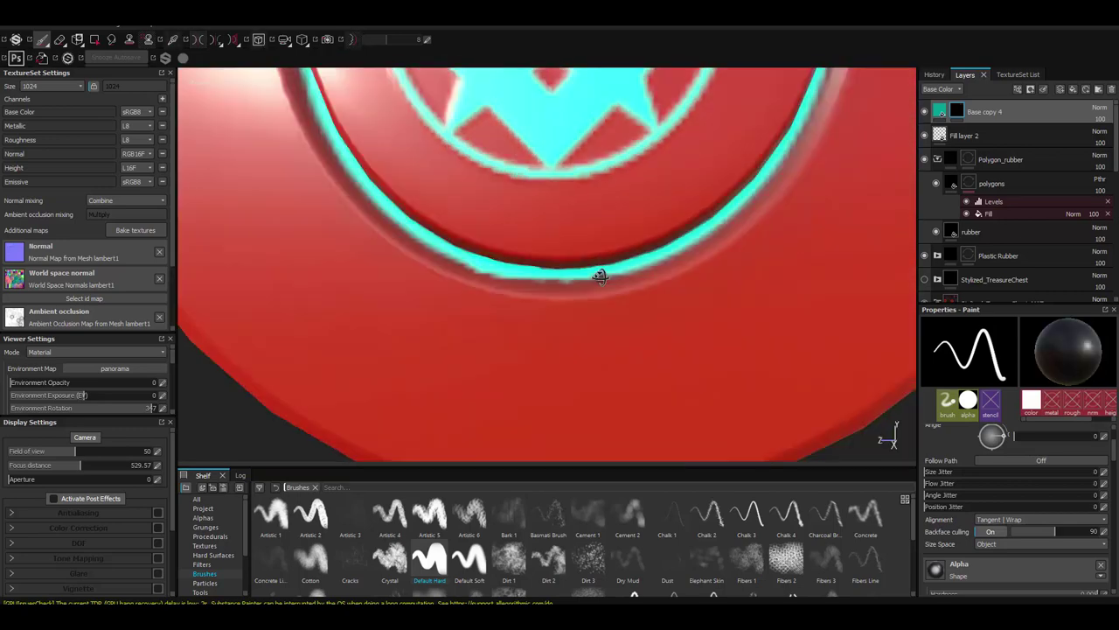
{"action": "scroll", "coordinate": [524, 268], "scroll_direction": "down", "scroll_amount": 5}
{"action": "middle_click_drag", "start_coordinate": [525, 268], "coordinate": [395, 230], "text": "alt"}
Duplicate the Base copy 4 layer for painting the side buttons
{"action": "left_click_drag", "start_coordinate": [665, 265], "coordinate": [597, 300], "text": "alt"}
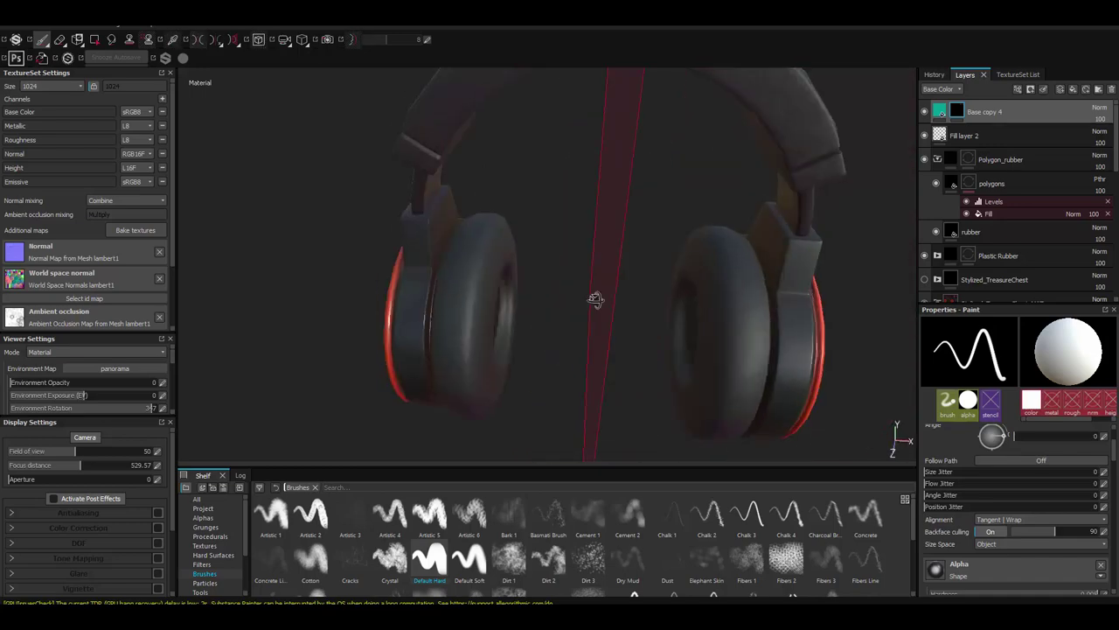
{"action": "left_click", "coordinate": [941, 111]}
{"action": "key", "text": "ctrl+d"}
{"action": "key", "text": "1"}
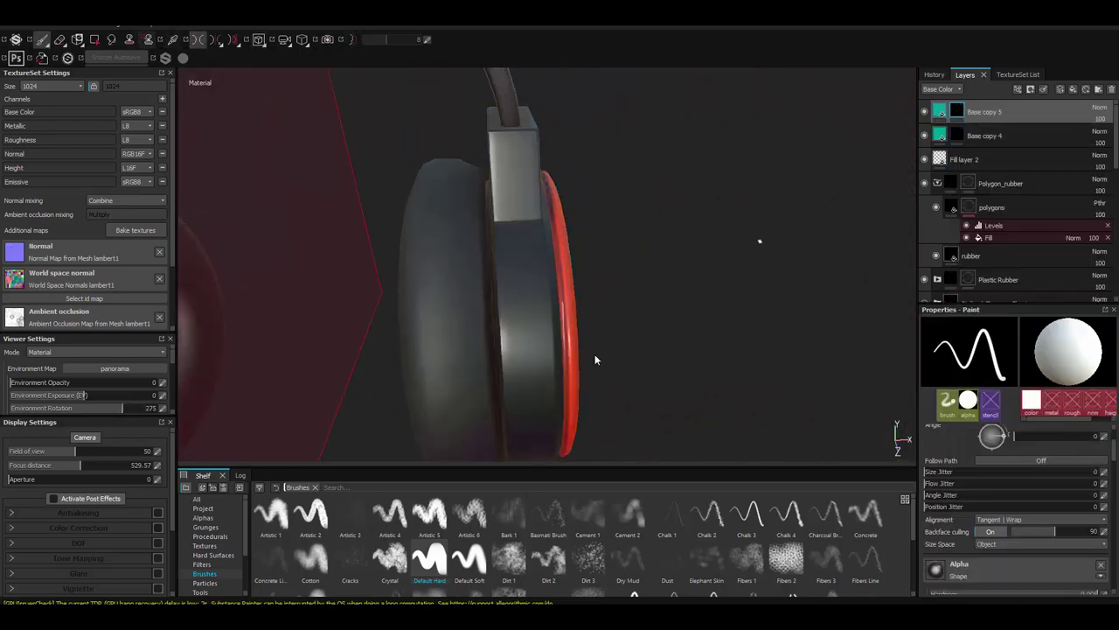
{"action": "left_click", "coordinate": [968, 400]}
Try the Hexagon Stretch alpha while turning toward the ear cup's side band
{"action": "scroll", "coordinate": [911, 513], "scroll_direction": "down", "scroll_amount": 2}
{"action": "scroll", "coordinate": [912, 518], "scroll_direction": "down", "scroll_amount": 1}
{"action": "scroll", "coordinate": [913, 518], "scroll_direction": "down", "scroll_amount": 3}
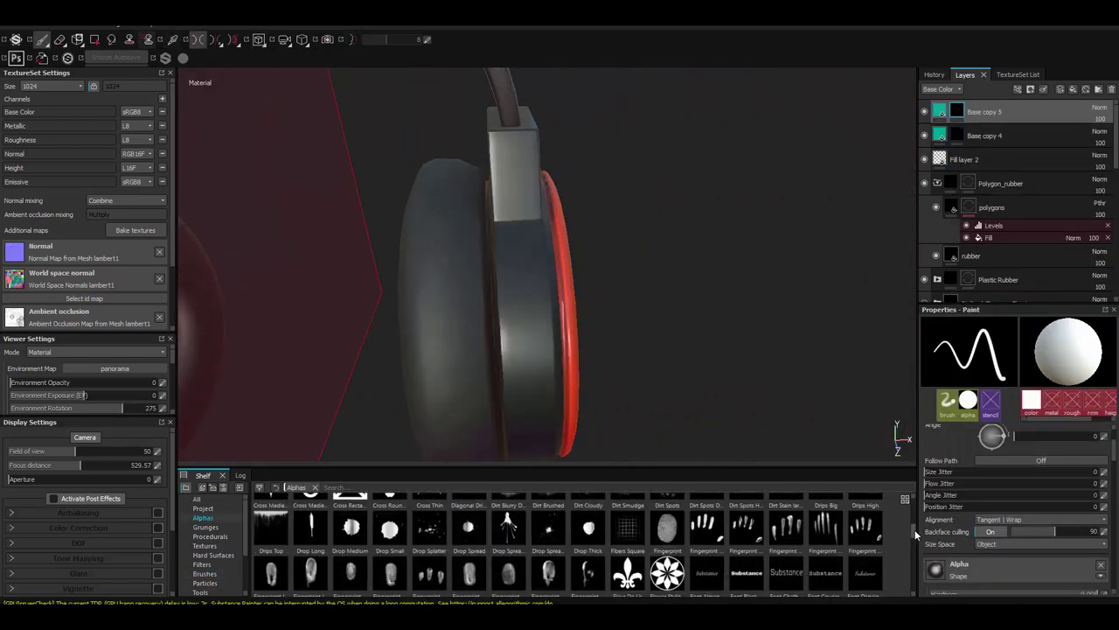
{"action": "scroll", "coordinate": [914, 529], "scroll_direction": "down", "scroll_amount": 3}
{"action": "left_click", "coordinate": [549, 516]}
{"action": "left_click_drag", "start_coordinate": [472, 306], "coordinate": [510, 315], "text": "alt"}
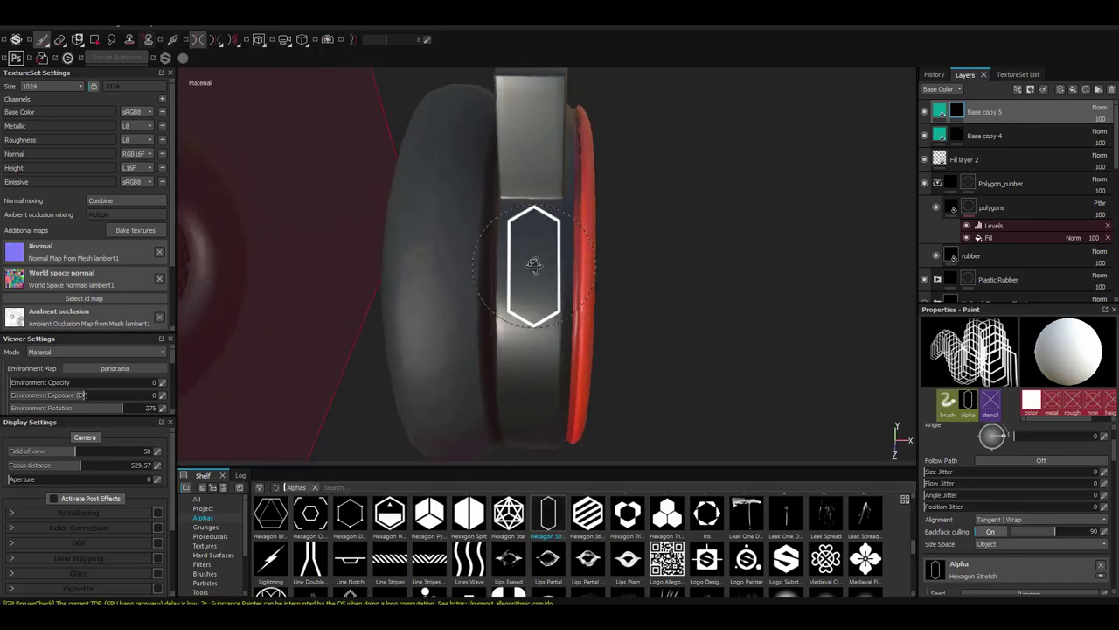
{"action": "scroll", "coordinate": [913, 549], "scroll_direction": "down", "scroll_amount": 5}
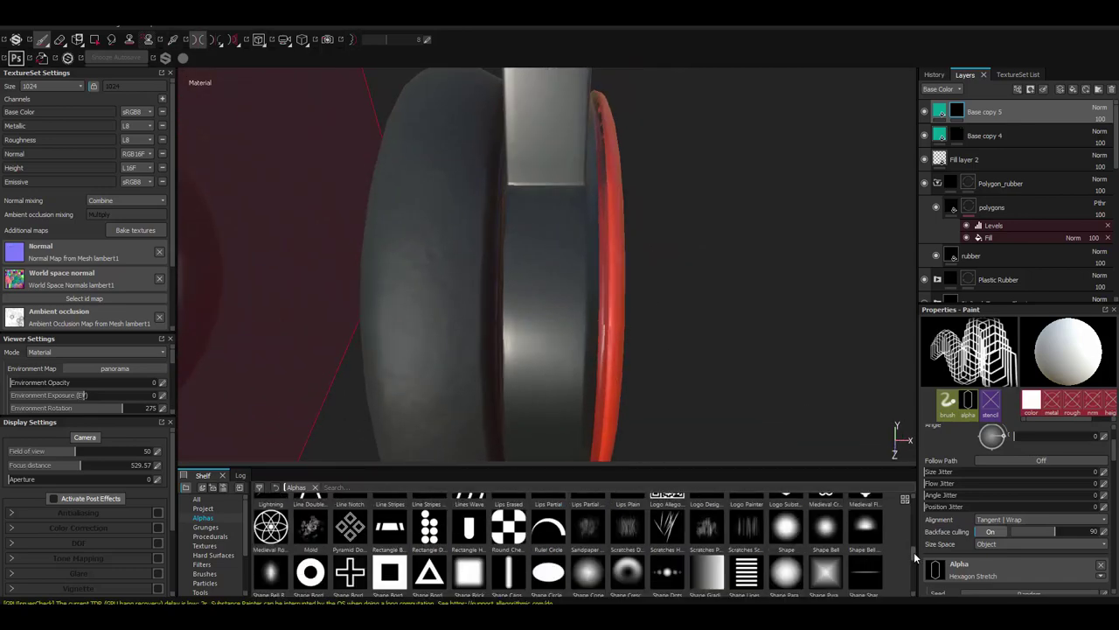
{"action": "scroll", "coordinate": [914, 552], "scroll_direction": "down", "scroll_amount": 5}
{"action": "scroll", "coordinate": [914, 552], "scroll_direction": "down", "scroll_amount": 5}
{"action": "scroll", "coordinate": [918, 564], "scroll_direction": "down", "scroll_amount": 5}
{"action": "scroll", "coordinate": [914, 559], "scroll_direction": "up", "scroll_amount": 5}
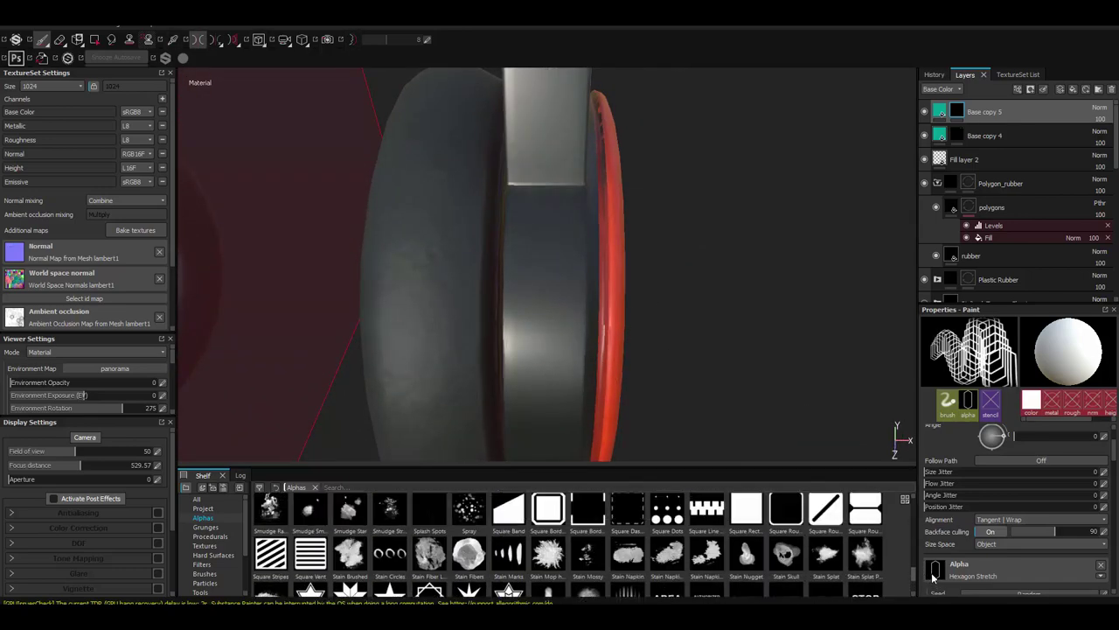
Test Square Rounded Split and Shape Lines Bending stamps on the band
{"action": "left_click", "coordinate": [865, 551]}
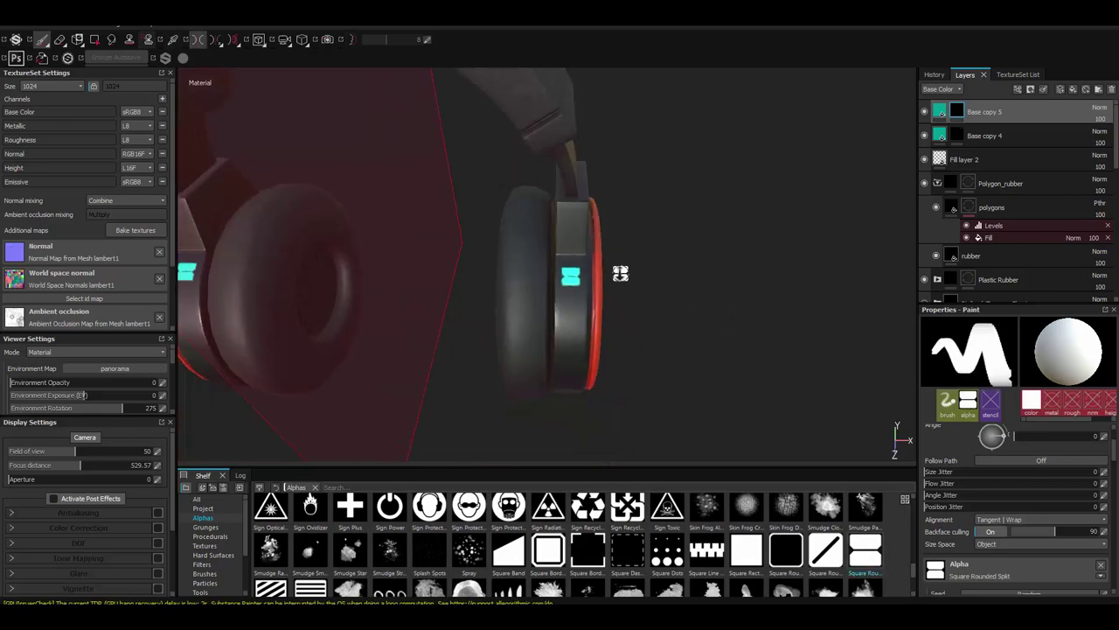
{"action": "left_click_drag", "start_coordinate": [620, 274], "coordinate": [705, 357], "text": "alt"}
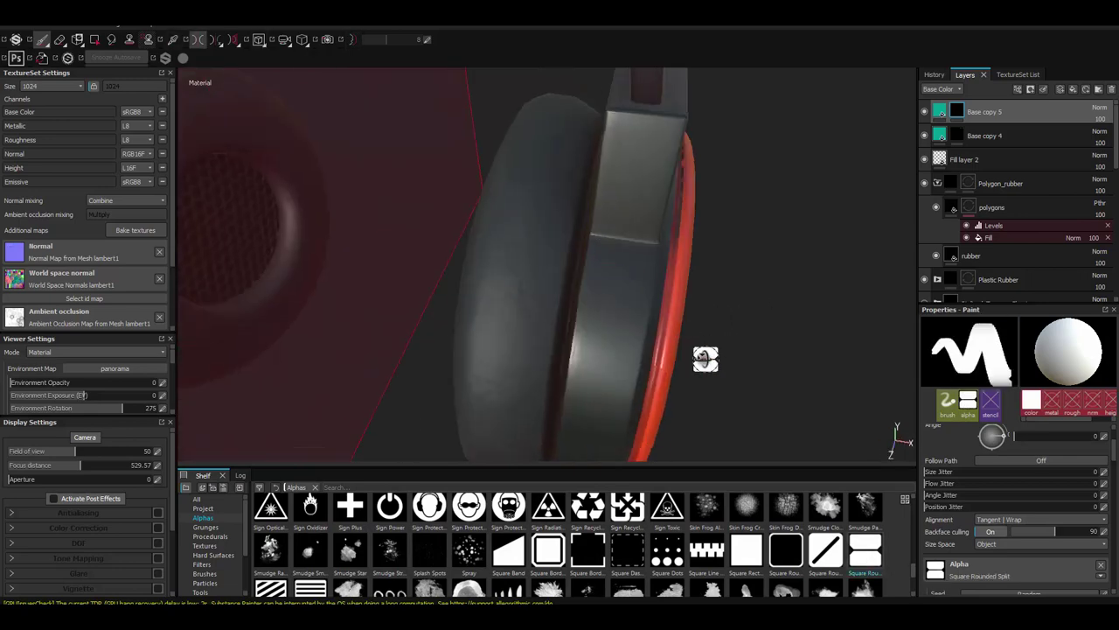
{"action": "scroll", "coordinate": [907, 560], "scroll_direction": "up", "scroll_amount": 5}
{"action": "left_click", "coordinate": [746, 563]}
{"action": "left_click", "coordinate": [612, 282]}
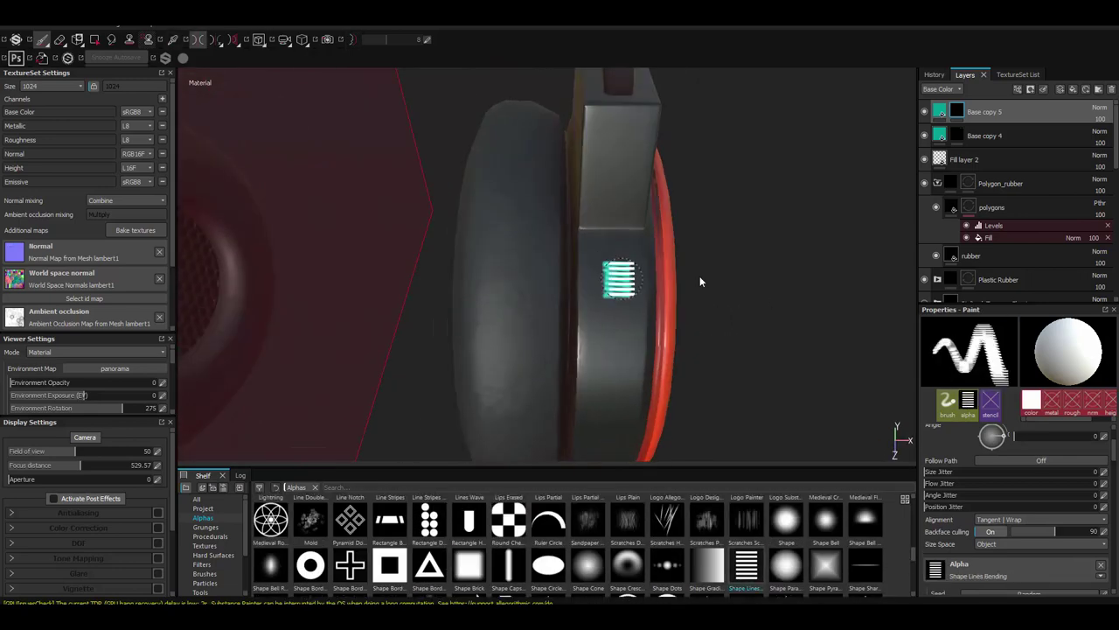
{"action": "left_click", "coordinate": [615, 284]}
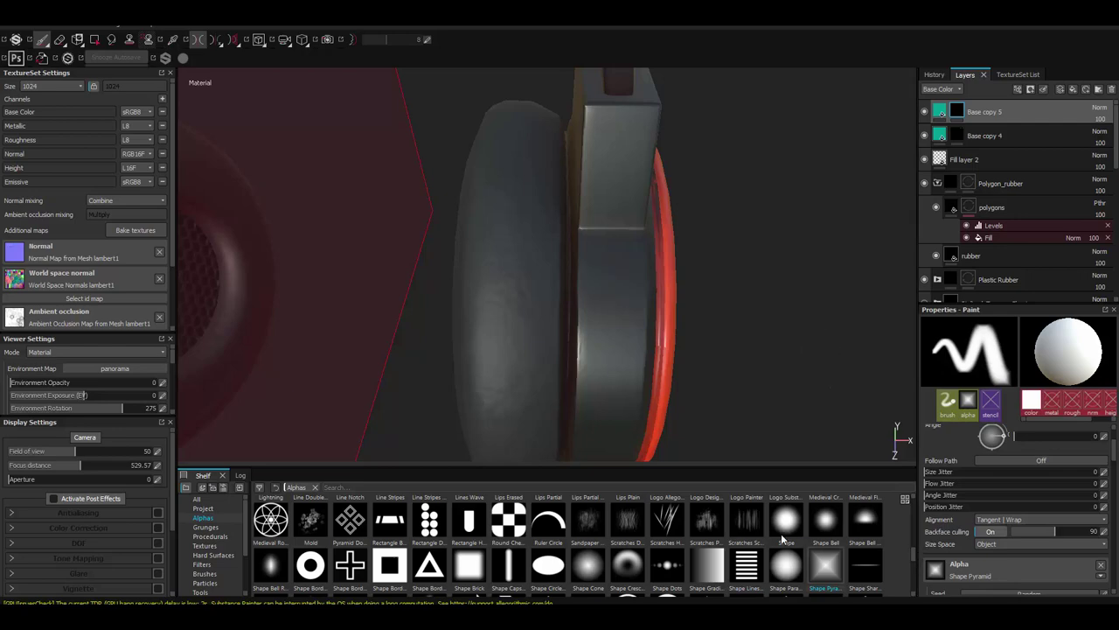
{"action": "left_click_drag", "start_coordinate": [707, 293], "coordinate": [711, 332], "text": "alt"}
Stamp a Circle Double teal ring button on the ear cup's side band
{"action": "scroll", "coordinate": [913, 547], "scroll_direction": "up", "scroll_amount": 2}
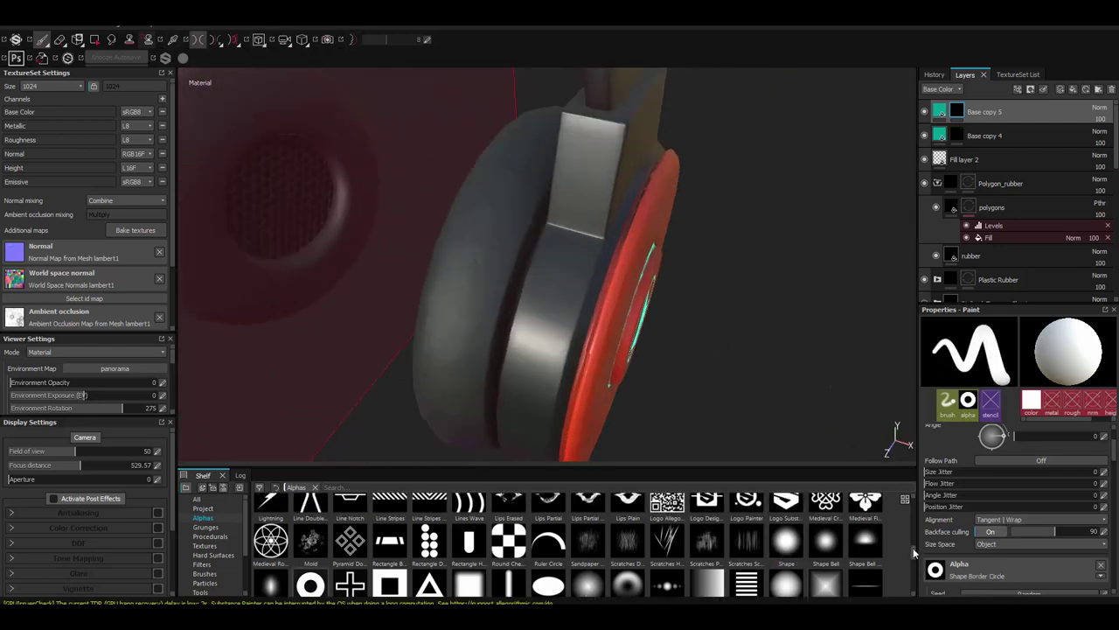
{"action": "scroll", "coordinate": [904, 538], "scroll_direction": "up", "scroll_amount": 2}
{"action": "scroll", "coordinate": [899, 525], "scroll_direction": "up", "scroll_amount": 2}
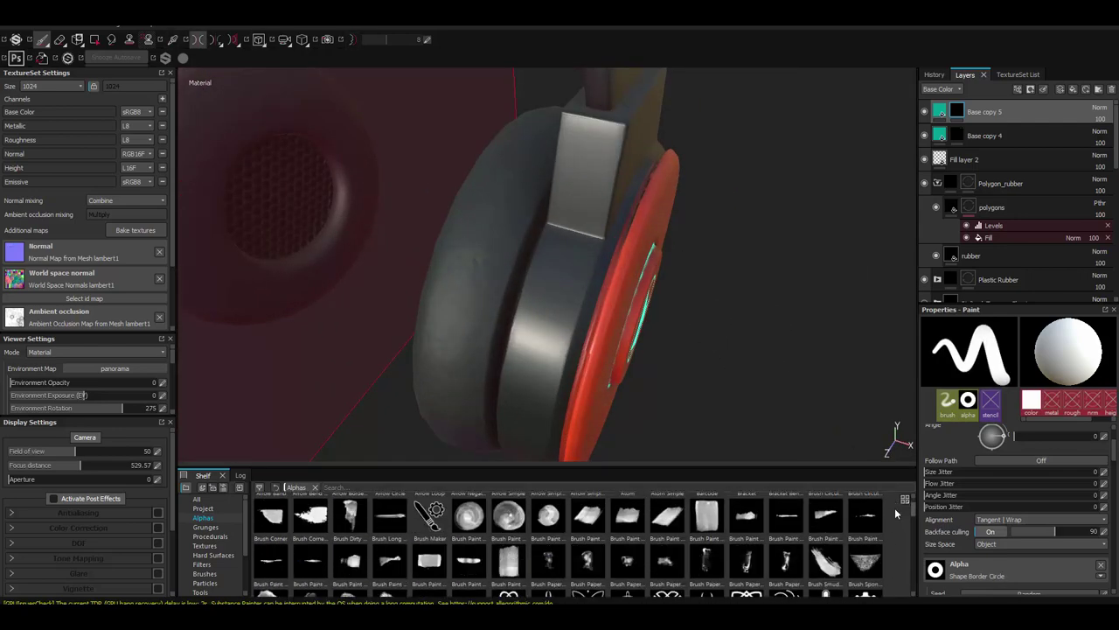
{"action": "left_click", "coordinate": [390, 568]}
{"action": "left_click_drag", "start_coordinate": [612, 263], "coordinate": [524, 254], "text": "alt"}
{"action": "left_click", "coordinate": [543, 254]}
{"action": "right_click_drag", "start_coordinate": [549, 322], "coordinate": [524, 297], "text": "alt"}
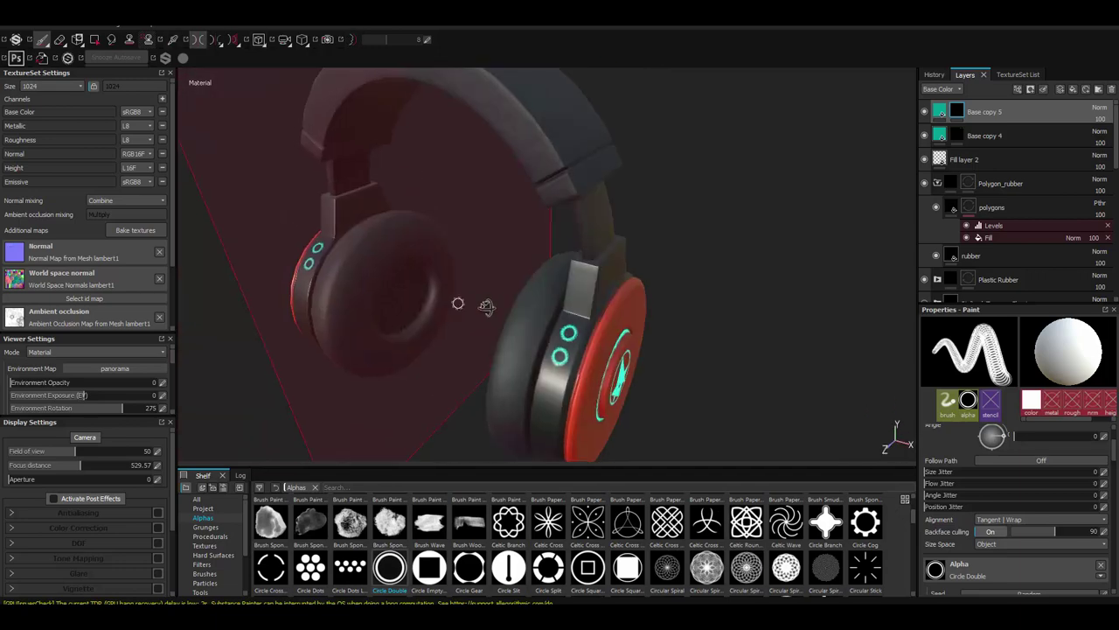
{"action": "mouse_move", "coordinate": [524, 297]}
{"action": "left_mouse_down", "text": "alt"}
{"action": "mouse_move", "coordinate": [614, 288]}
{"action": "mouse_move", "coordinate": [563, 298]}
{"action": "mouse_move", "coordinate": [664, 262]}
{"action": "left_mouse_up", "text": "alt"}
Stamp a second ring button and set Base copy 5's base colour to dark grey
{"action": "left_click", "coordinate": [562, 298]}
{"action": "left_click", "coordinate": [940, 111]}
{"action": "left_click", "coordinate": [937, 498]}
{"action": "left_click", "coordinate": [938, 549]}
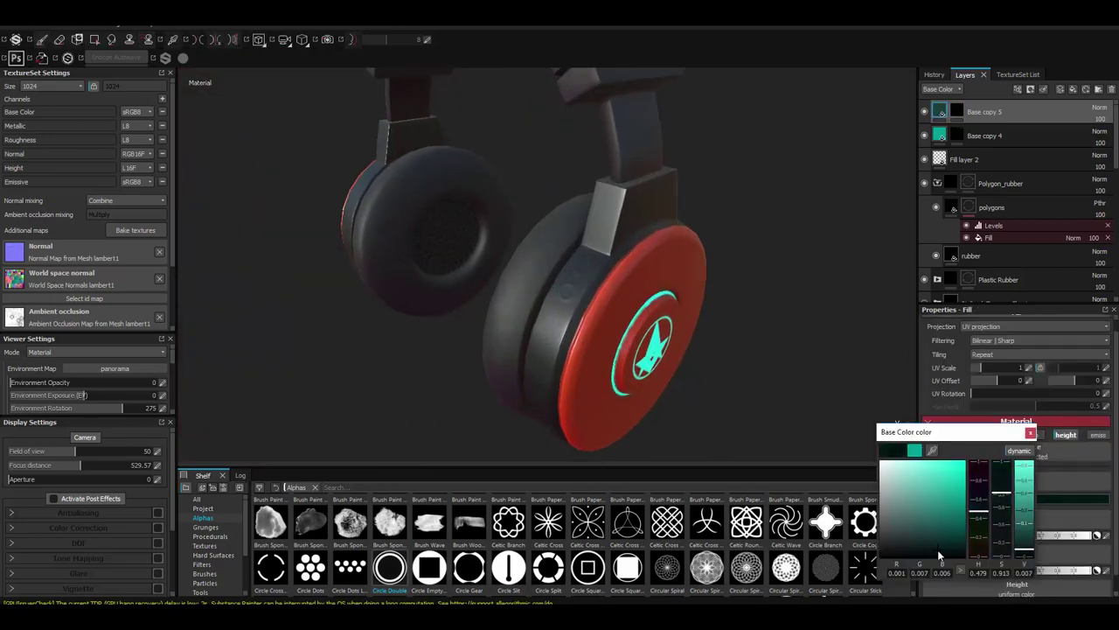
{"action": "left_click", "coordinate": [1032, 434]}
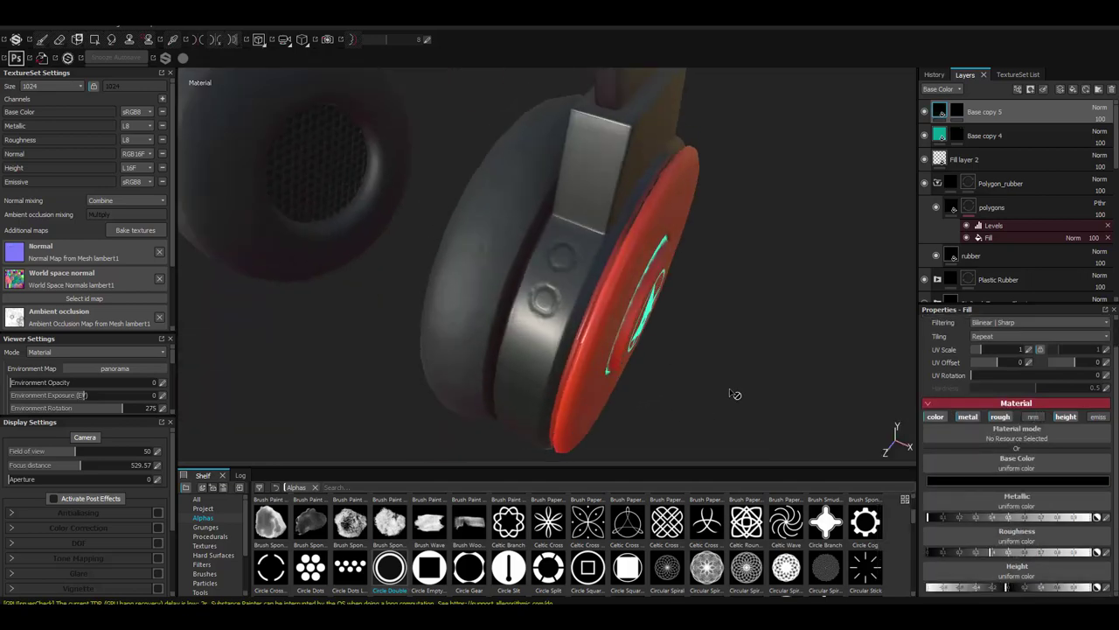
{"action": "left_click_drag", "start_coordinate": [735, 394], "coordinate": [787, 411], "text": "alt"}
{"action": "left_click", "coordinate": [978, 479]}
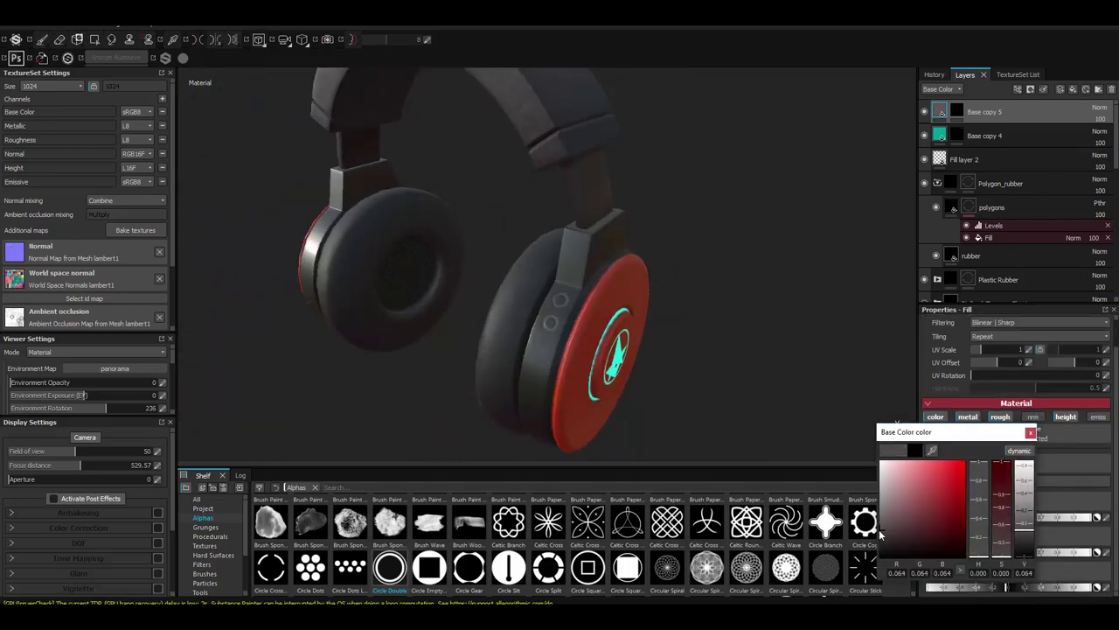
{"action": "left_click", "coordinate": [1031, 432]}
Try the Plastic Glossy smart material on the model, then undo it
{"action": "left_click_drag", "start_coordinate": [889, 430], "coordinate": [659, 294], "text": "alt"}
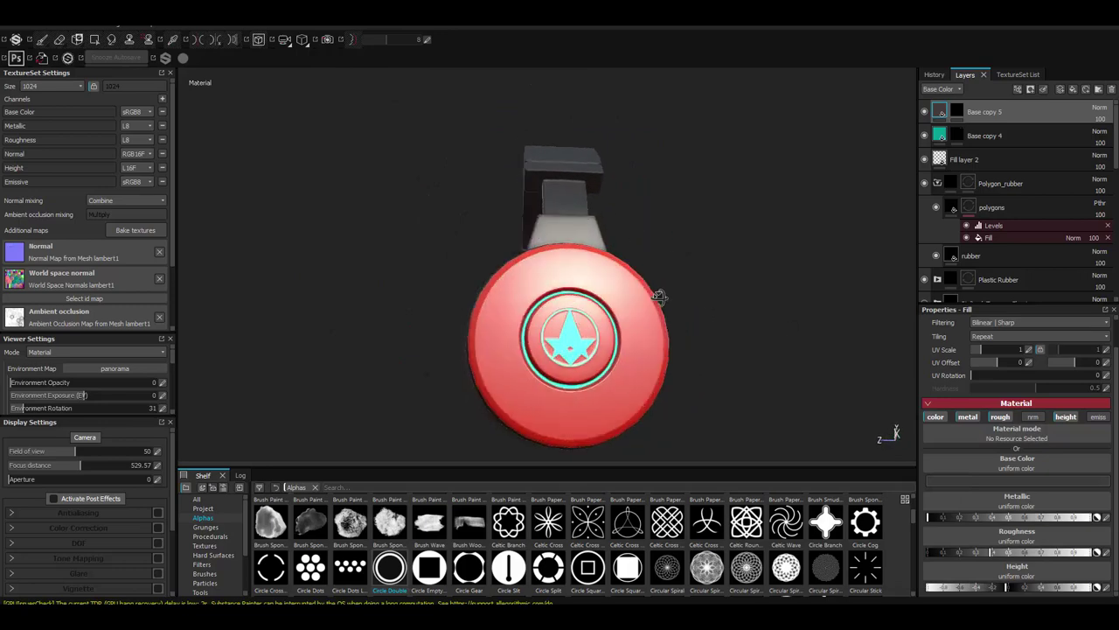
{"action": "scroll", "coordinate": [224, 555], "scroll_direction": "down", "scroll_amount": 3}
{"action": "left_click", "coordinate": [214, 555]}
{"action": "type", "text": "plas"}
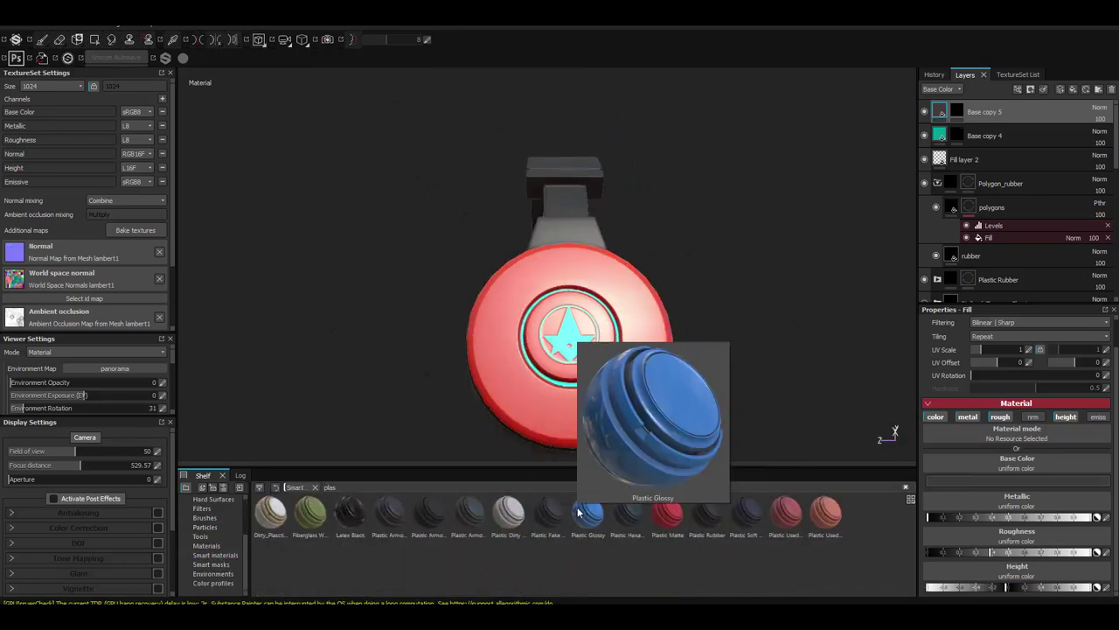
{"action": "left_click_drag", "start_coordinate": [588, 511], "coordinate": [1014, 106]}
{"action": "key", "text": "ctrl+z"}
{"action": "mouse_move", "coordinate": [670, 313]}
{"action": "left_mouse_down", "text": "alt"}
{"action": "mouse_move", "coordinate": [632, 290]}
{"action": "mouse_move", "coordinate": [519, 400]}
{"action": "mouse_move", "coordinate": [560, 350]}
{"action": "mouse_move", "coordinate": [375, 313]}
{"action": "mouse_move", "coordinate": [502, 278]}
{"action": "left_mouse_up", "text": "alt"}
{"action": "scroll", "coordinate": [501, 278], "scroll_direction": "up", "scroll_amount": 3}
{"action": "scroll", "coordinate": [1014, 218], "scroll_direction": "down", "scroll_amount": 5}
Add a black mask to the Base copy 3 layer
{"action": "left_click", "coordinate": [939, 244]}
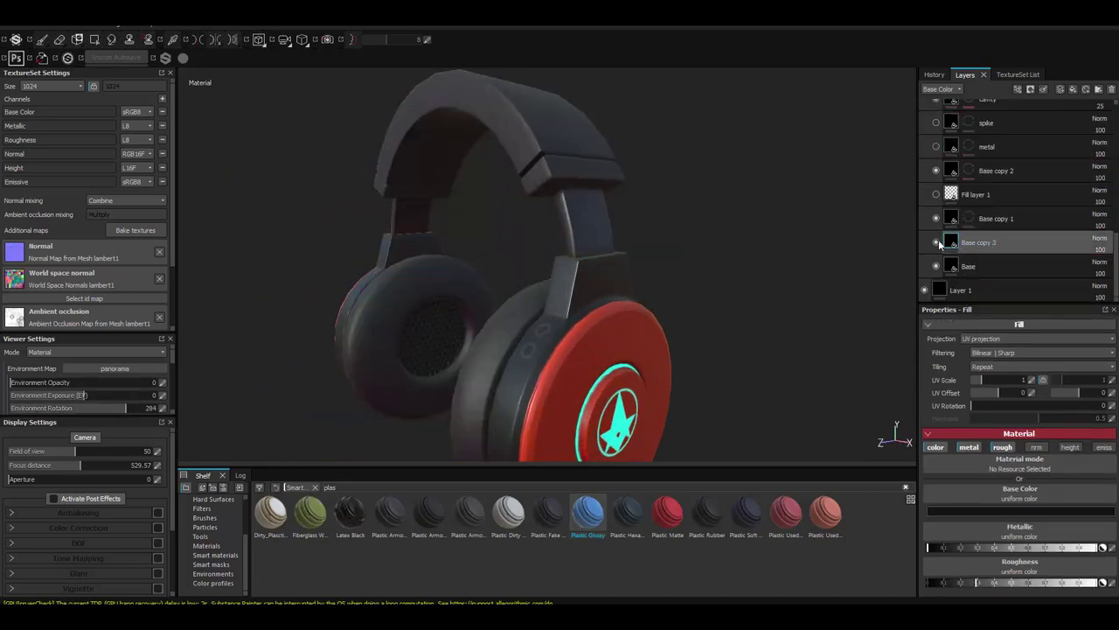
{"action": "left_click", "coordinate": [983, 511]}
{"action": "right_click", "coordinate": [970, 243]}
{"action": "left_click", "coordinate": [989, 249]}
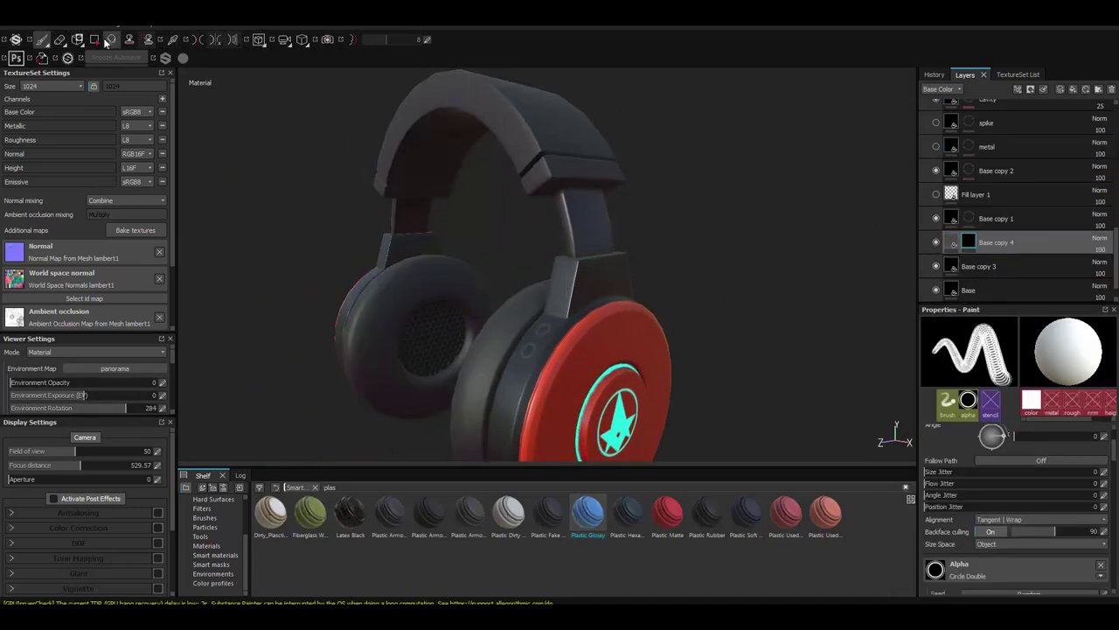
Use Polygon Fill on the headband, then return to painting in the layer's fill settings
{"action": "key", "text": "4"}
{"action": "mouse_move", "coordinate": [498, 280]}
{"action": "left_mouse_down", "text": "alt"}
{"action": "mouse_move", "coordinate": [678, 280]}
{"action": "mouse_move", "coordinate": [655, 295]}
{"action": "mouse_move", "coordinate": [598, 238]}
{"action": "mouse_move", "coordinate": [540, 252]}
{"action": "mouse_move", "coordinate": [540, 284]}
{"action": "mouse_move", "coordinate": [612, 276]}
{"action": "mouse_move", "coordinate": [769, 293]}
{"action": "mouse_move", "coordinate": [525, 238]}
{"action": "mouse_move", "coordinate": [412, 270]}
{"action": "mouse_move", "coordinate": [607, 270]}
{"action": "left_mouse_up", "text": "alt"}
{"action": "key", "text": "1"}
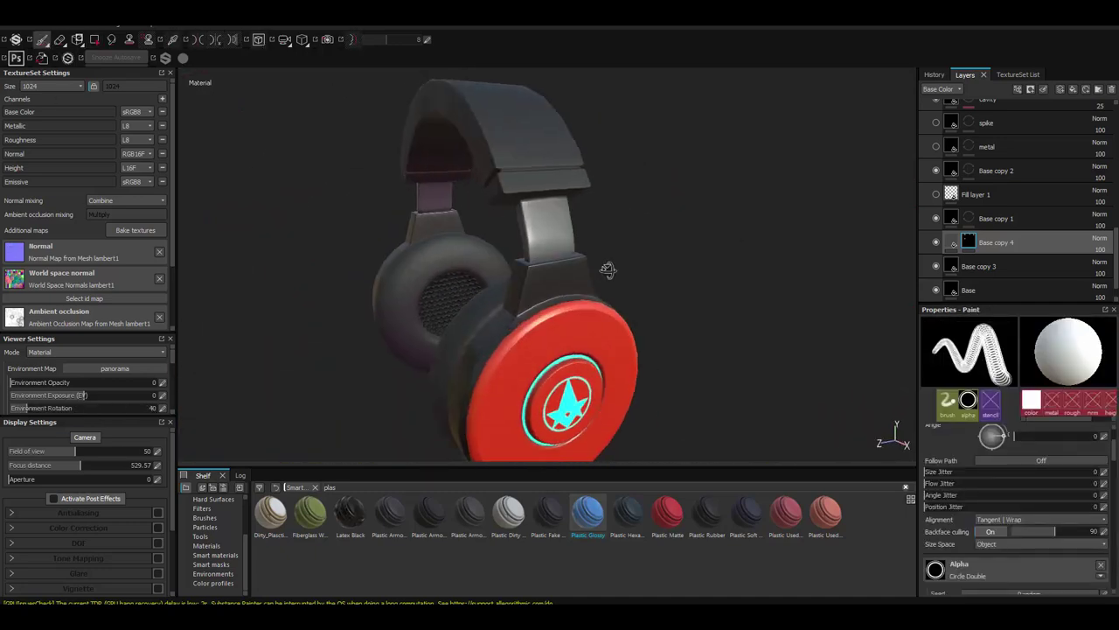
{"action": "left_click", "coordinate": [951, 243]}
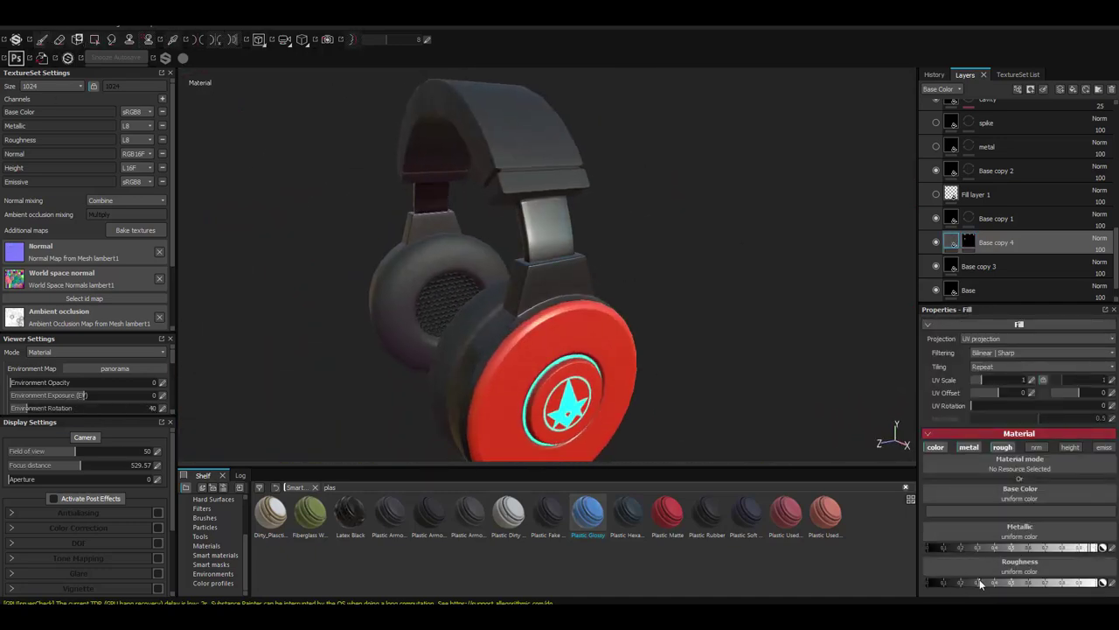